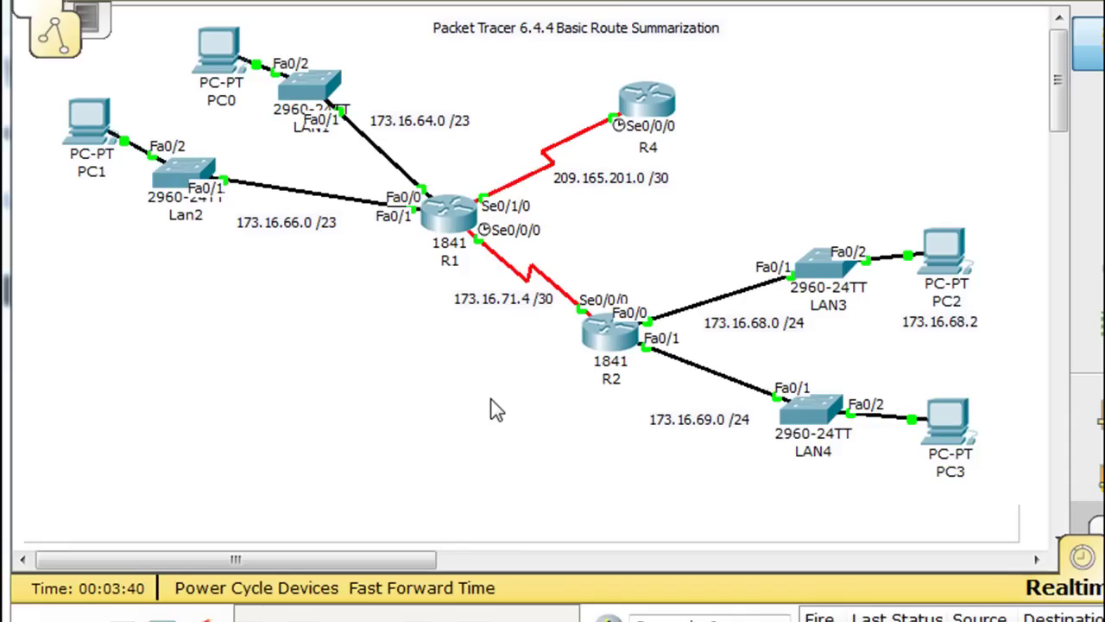
Change the topology's title note to "Packet Tracer RIPv2" and shift it slightly to recentre it above the network
left_click(643, 34)
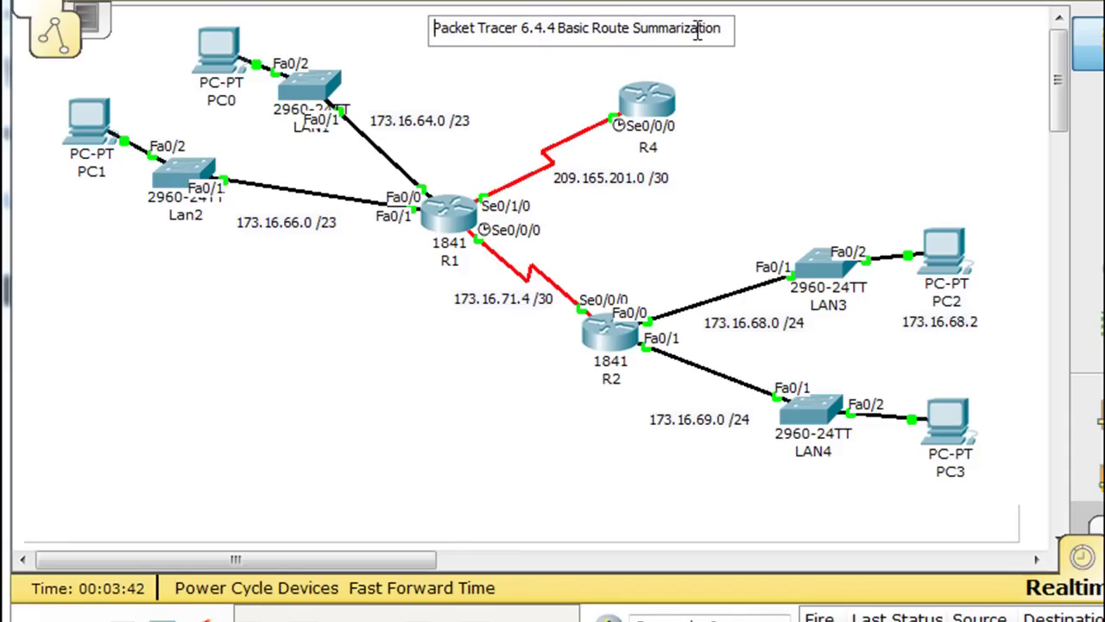
left_click_drag(721, 28, 528, 43)
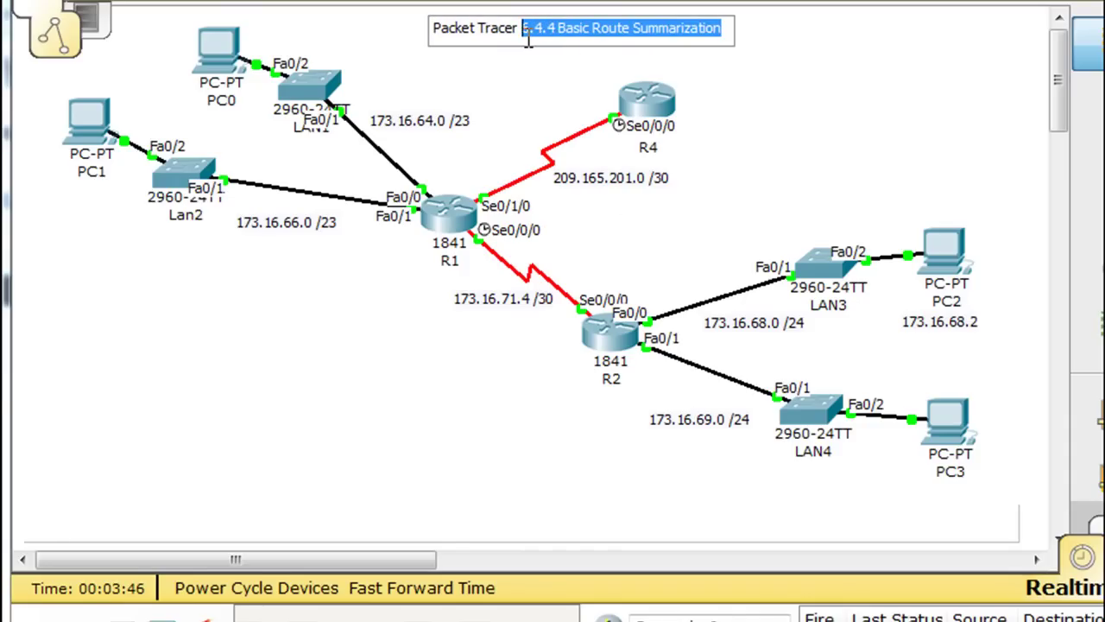
type("RIPV")
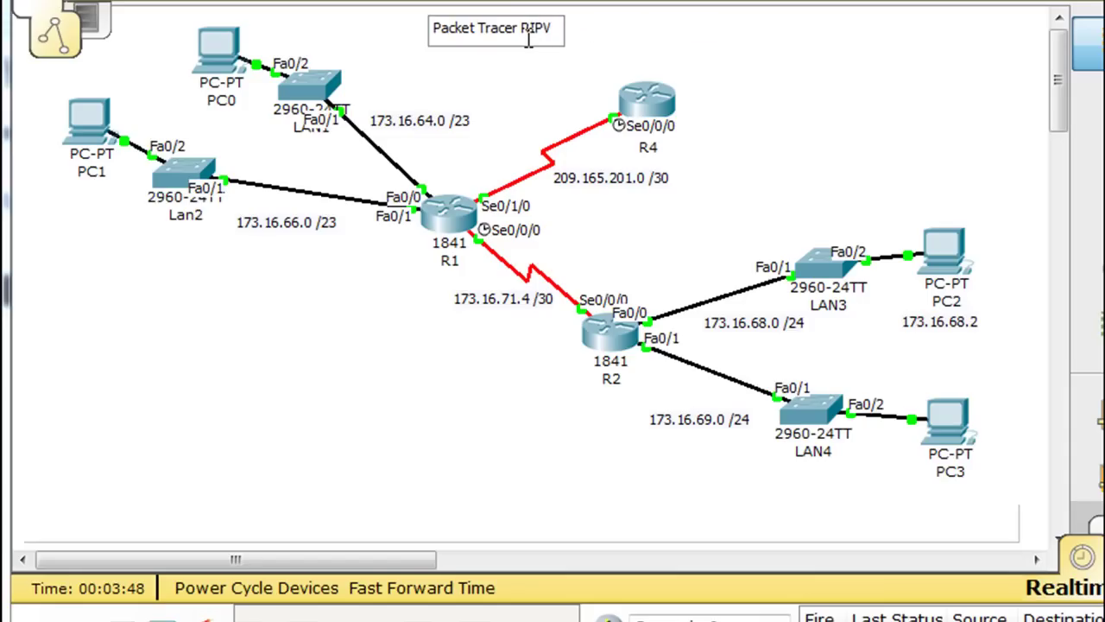
key("BackSpace")
type("v2")
left_click(542, 168)
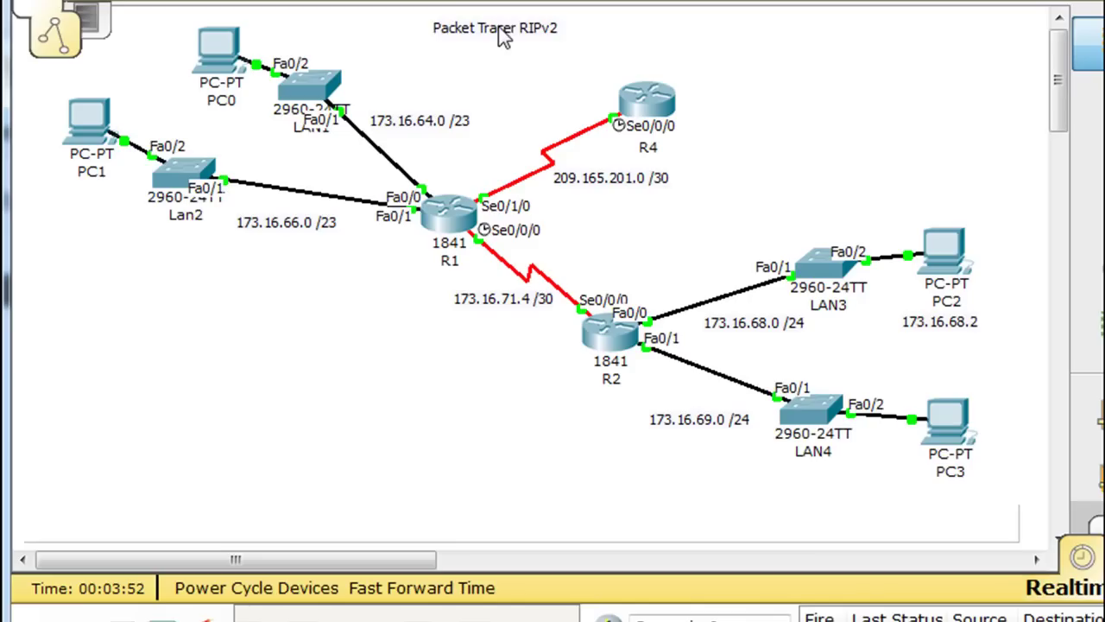
left_click_drag(499, 34, 519, 38)
left_click(387, 402)
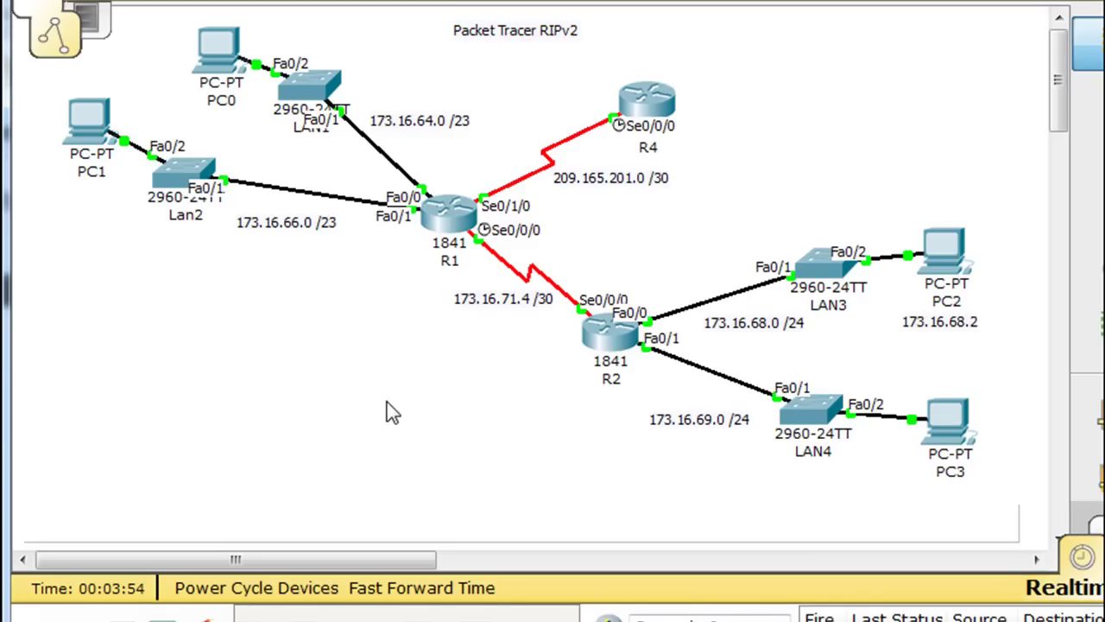
Remove the static route 173.16.64.0/21 via 209.165.201.1 from router R4 and close its configuration window
left_click(654, 102)
left_click_drag(385, 57, 544, 5)
left_click(222, 8)
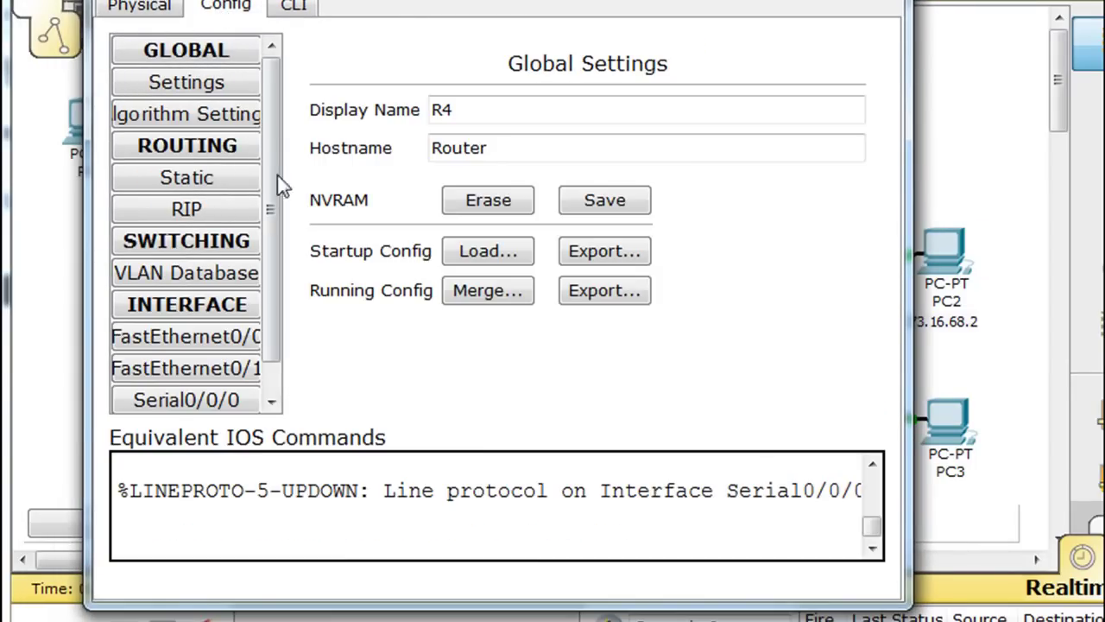
left_click_drag(484, 0, 509, 0)
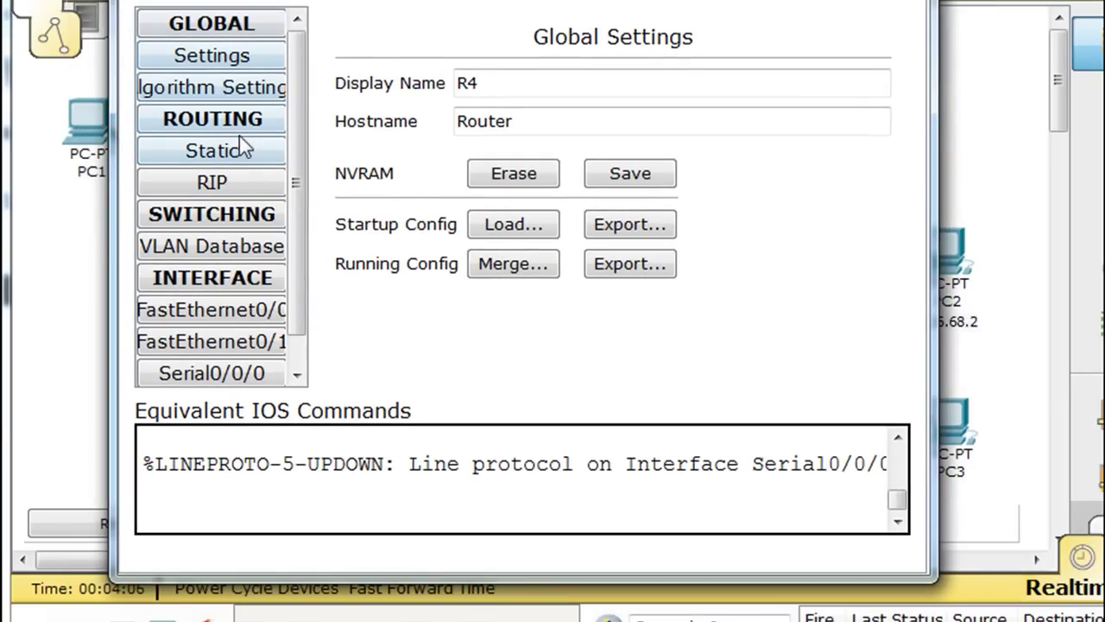
left_click(246, 159)
left_click(584, 237)
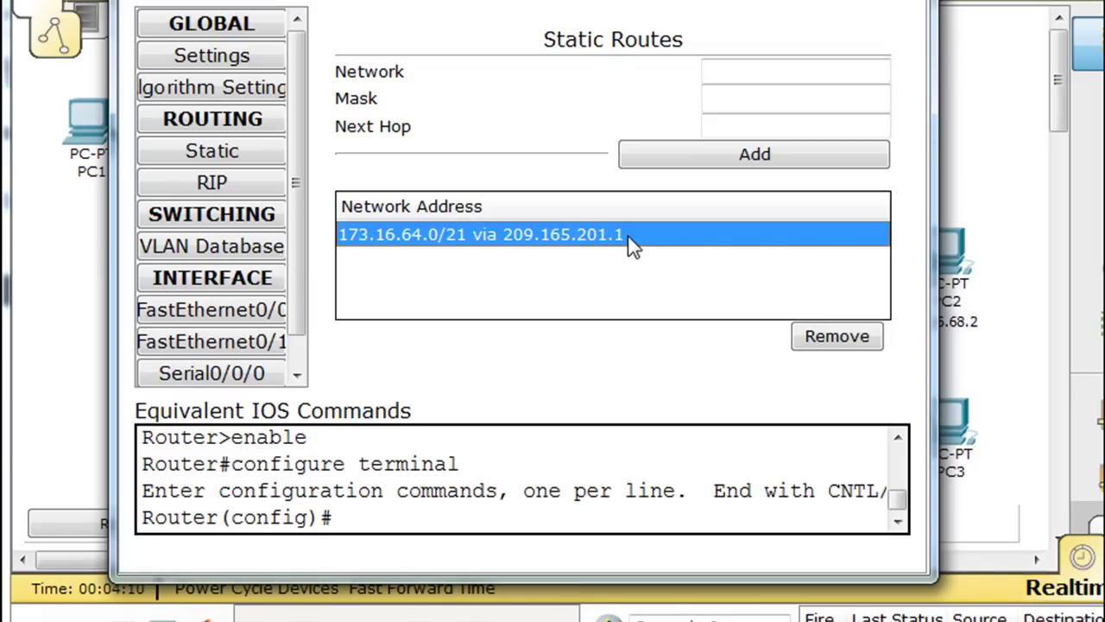
left_click(831, 339)
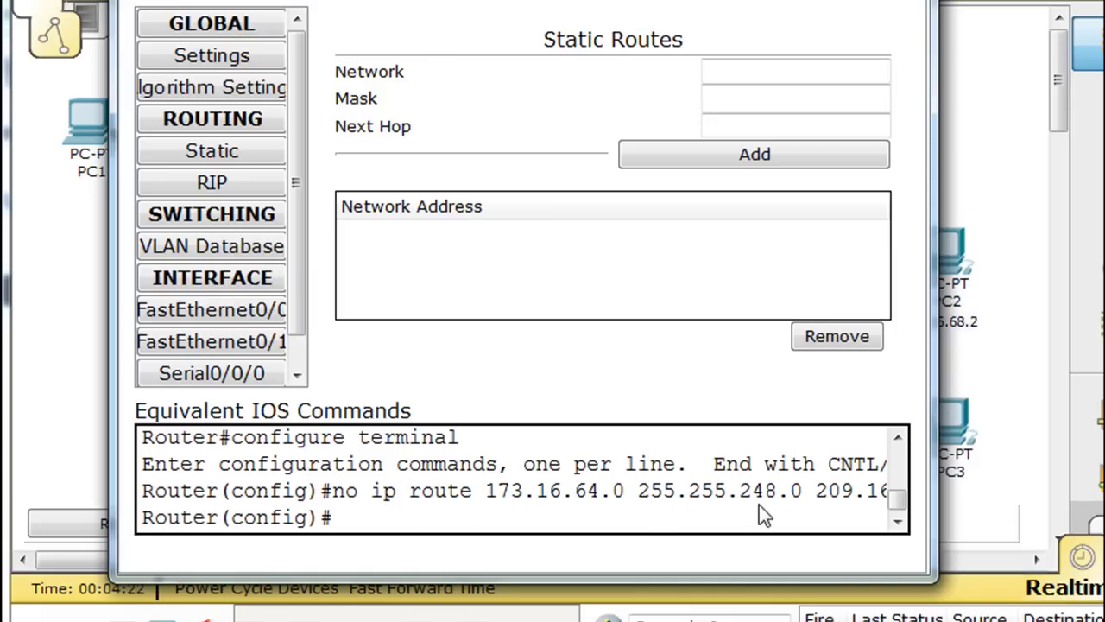
key("alt+F4")
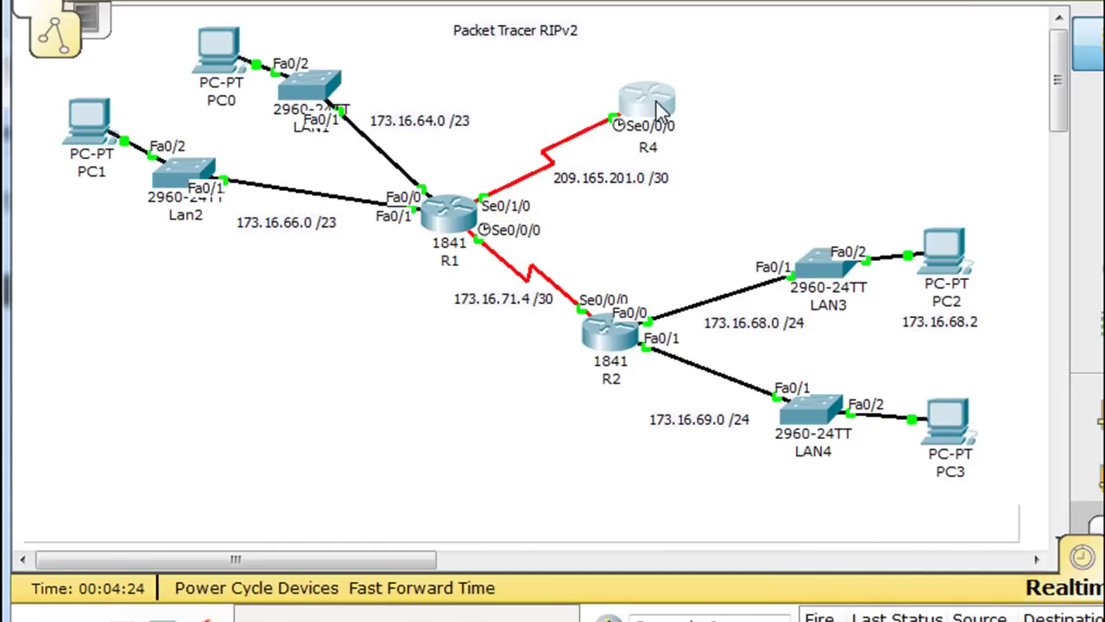
Remove the static route 173.16.68.0/23 via 173.16.71.6 from router R1 and close its configuration window
left_click(449, 201)
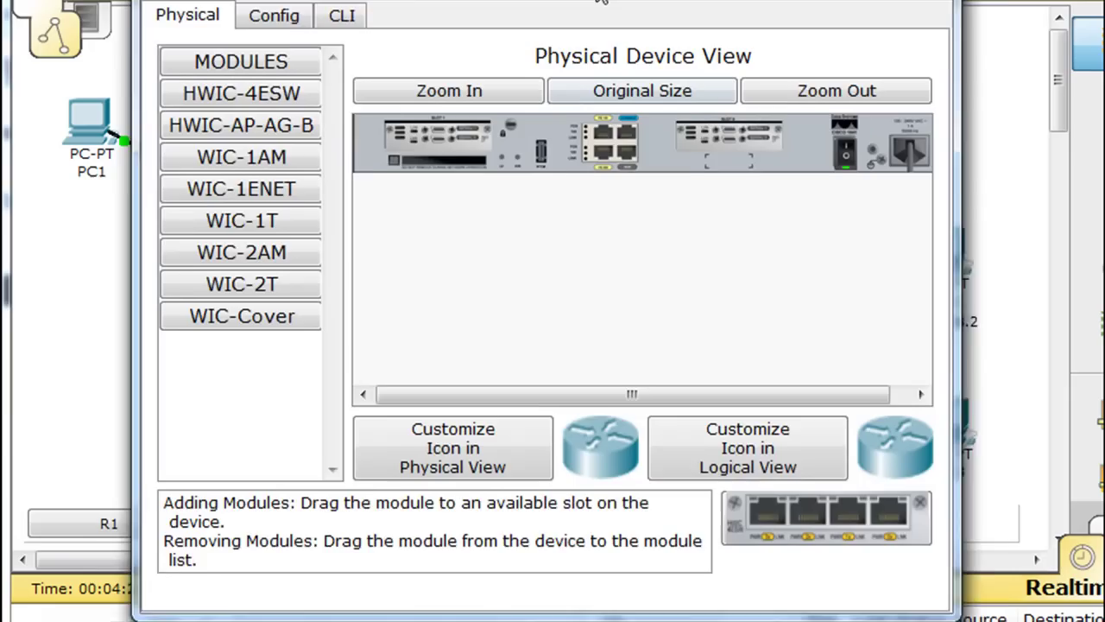
left_click_drag(602, 0, 633, 0)
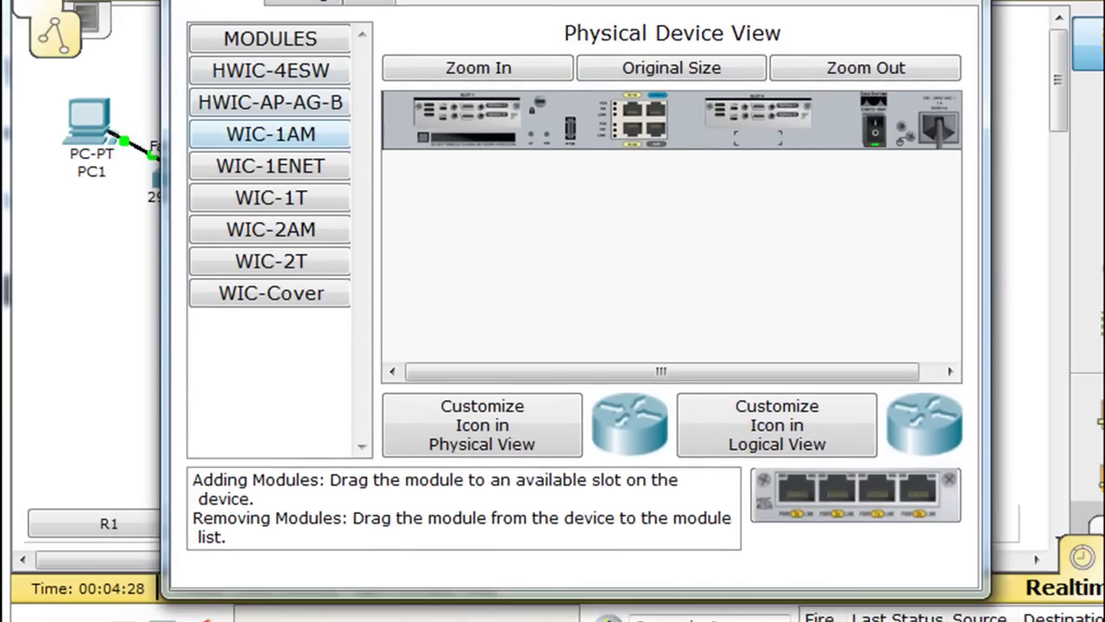
left_click(303, 4)
left_click(280, 167)
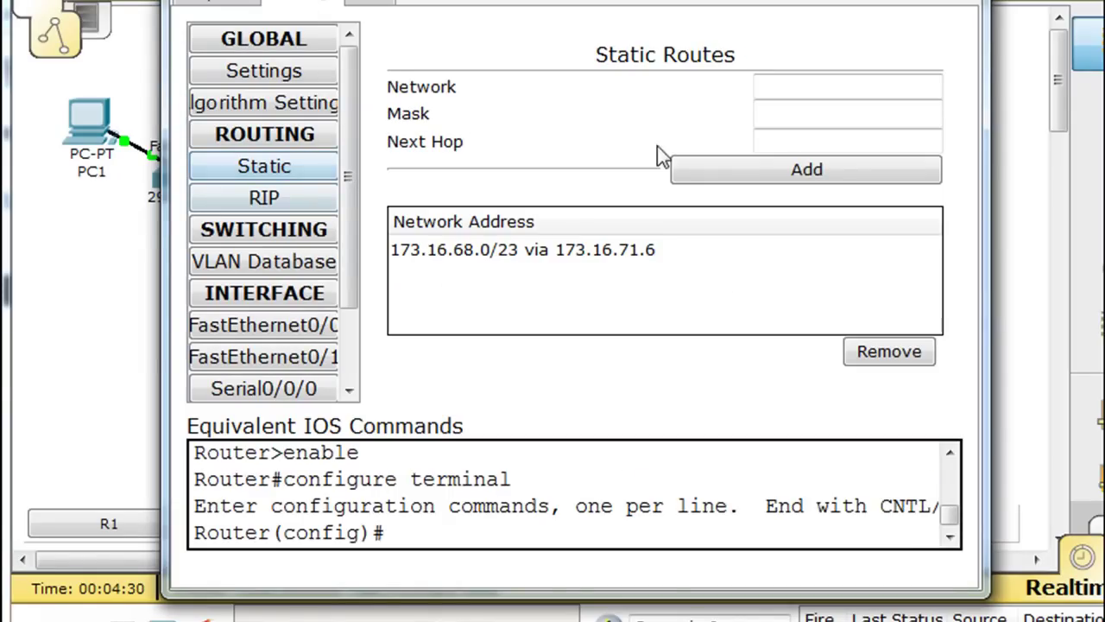
left_click(718, 259)
left_click(892, 355)
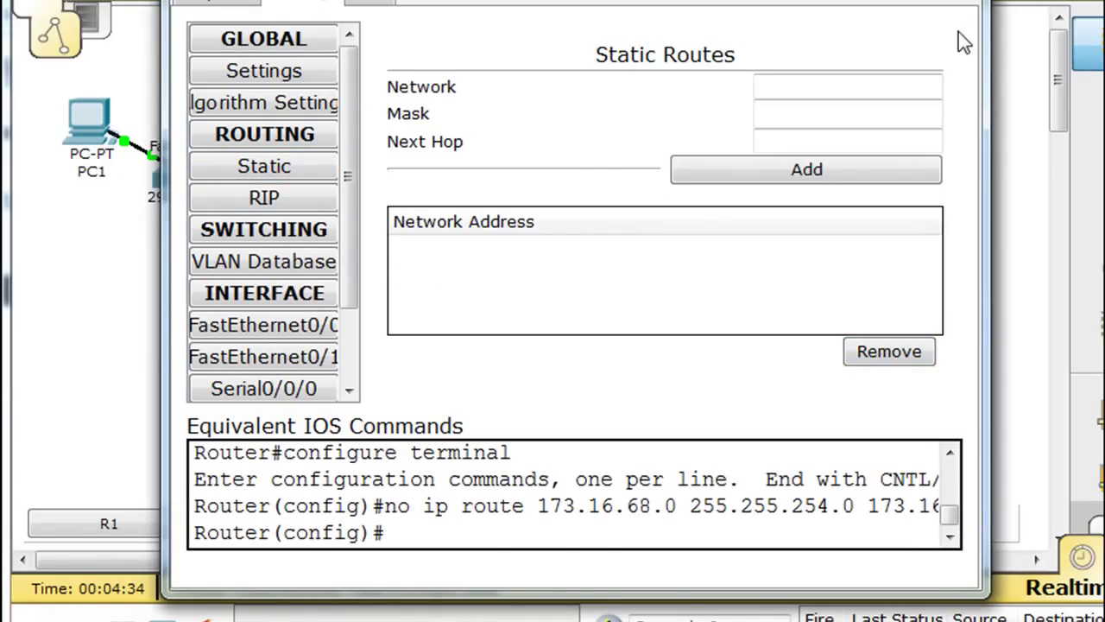
left_click(967, 2)
Remove the static route 209.165.201.0/30 via 173.16.71.5 from router R2
left_click(607, 328)
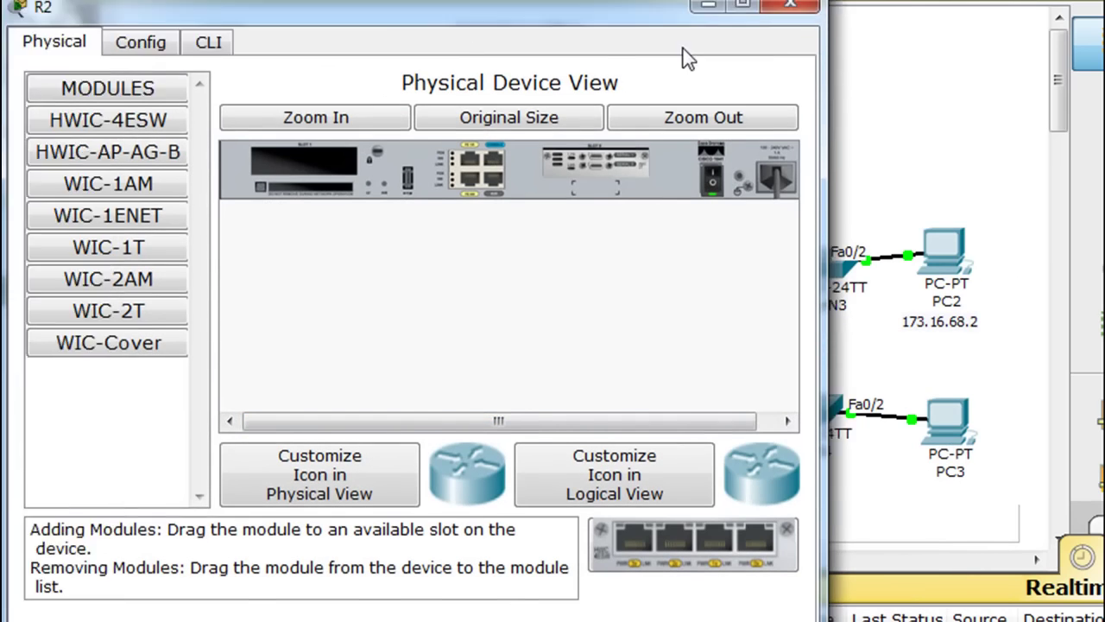
left_click_drag(453, 16, 656, 0)
left_click(245, 10)
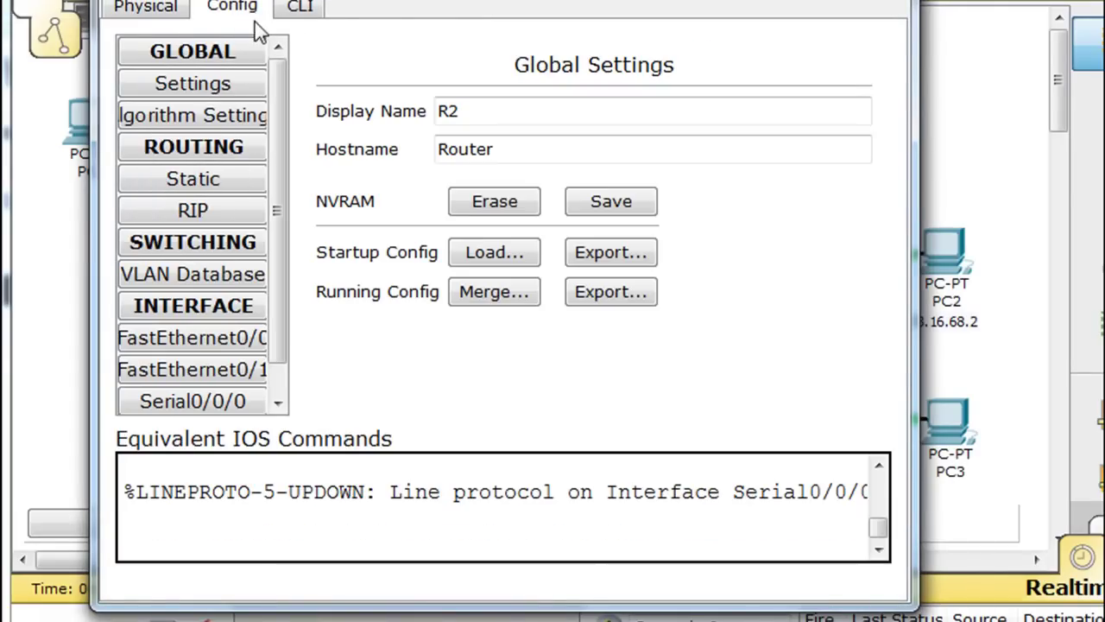
left_click(236, 182)
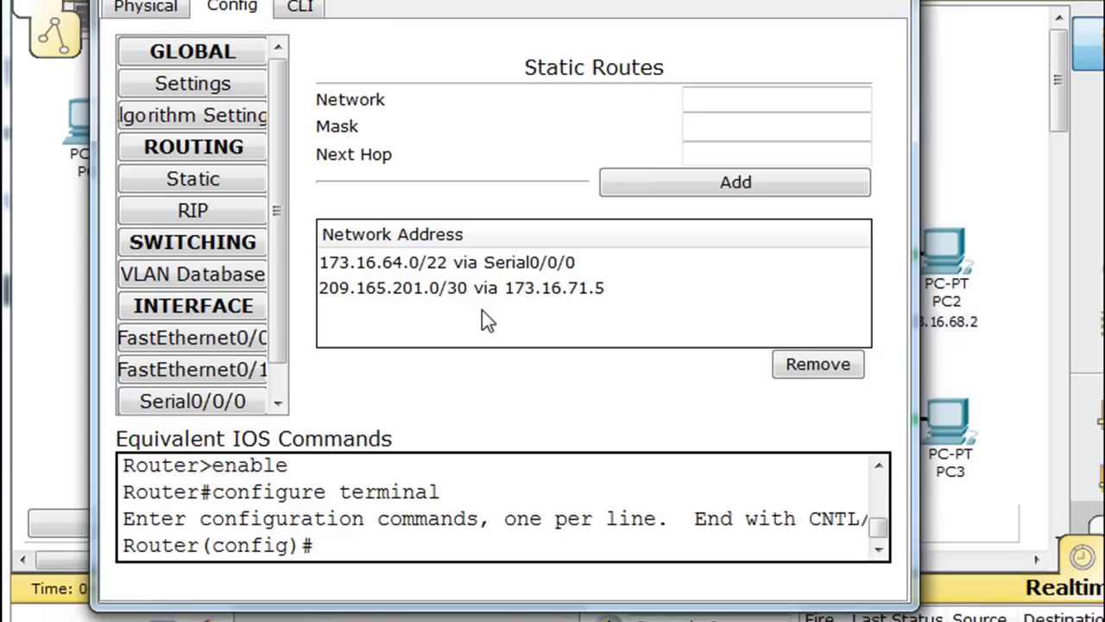
left_click(536, 289)
left_click(791, 367)
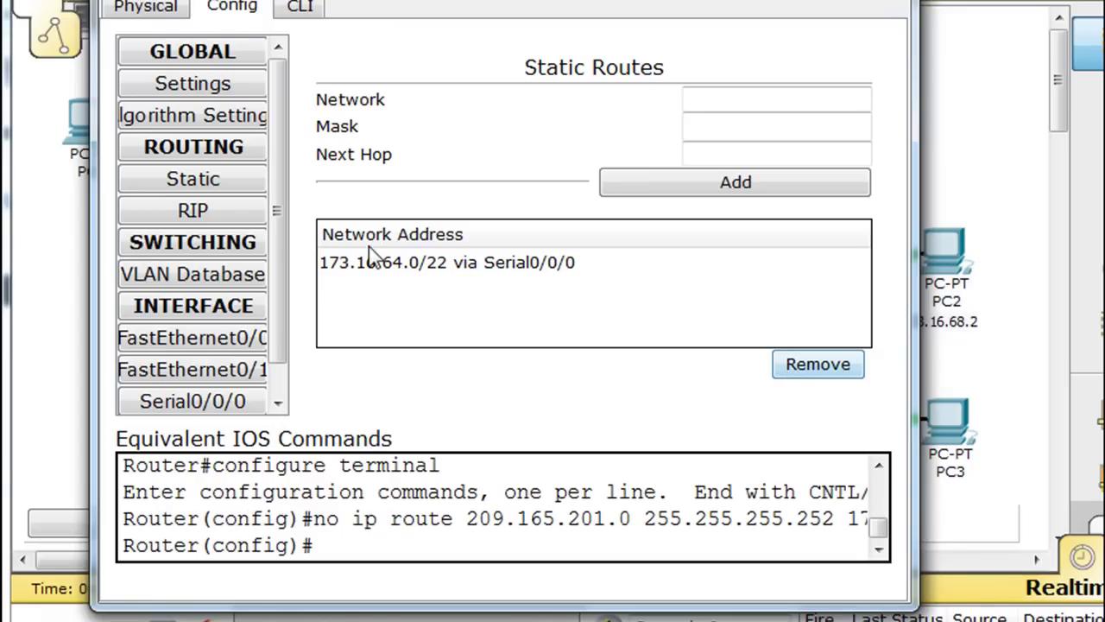
Remove R2's static route 173.16.64.0/22 via Serial0/0/0 and close its configuration window
left_click_drag(496, 1, 594, 333)
left_click_drag(545, 397, 564, 0)
left_click(450, 244)
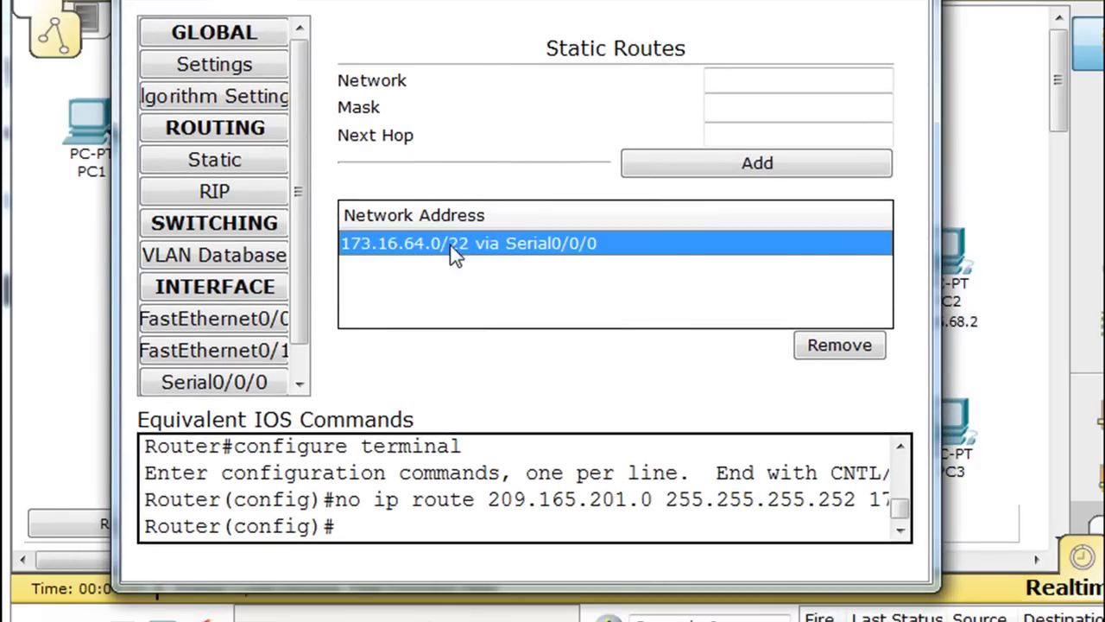
left_click(842, 360)
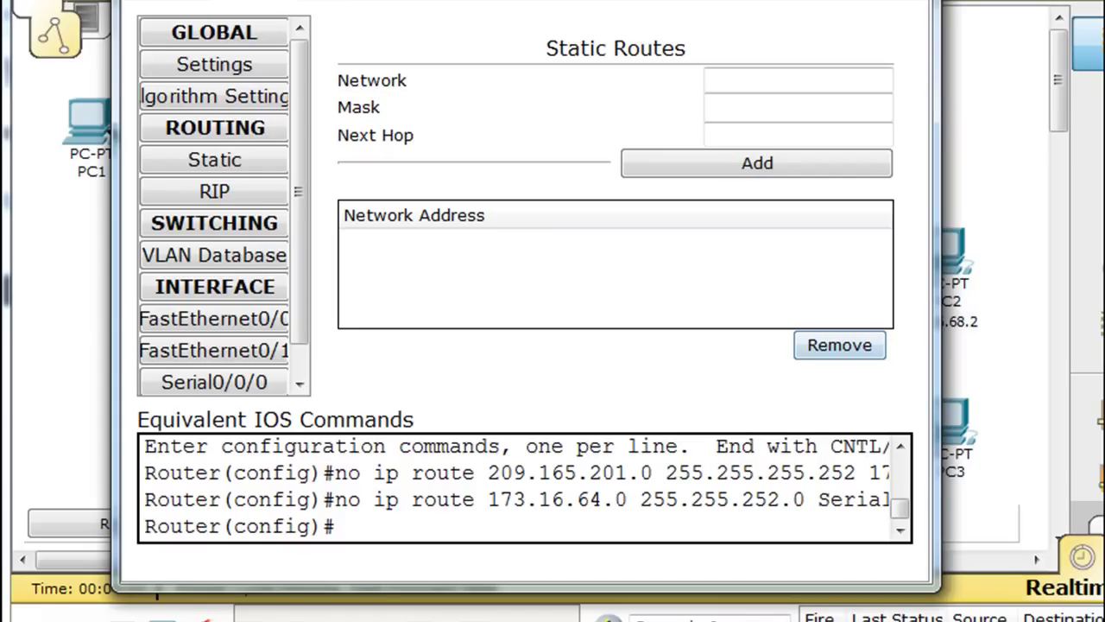
left_click_drag(564, 0, 599, 3)
key("alt+F4")
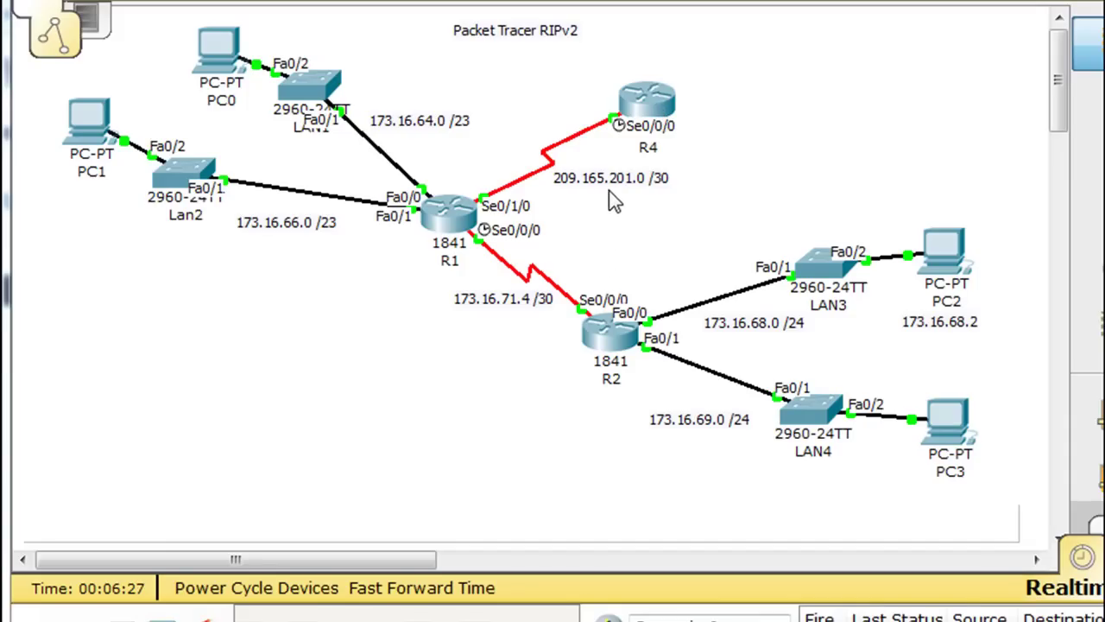
Open router R4's command line, leave configuration mode and log out of the console session
left_click(665, 102)
left_click_drag(465, 100, 520, 7)
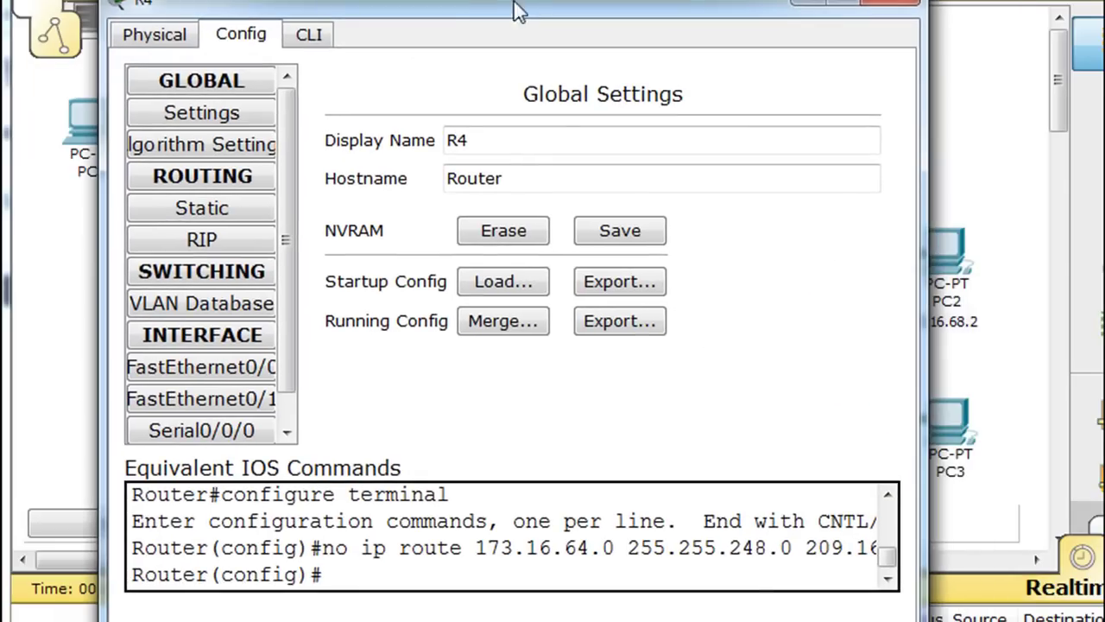
left_click(309, 35)
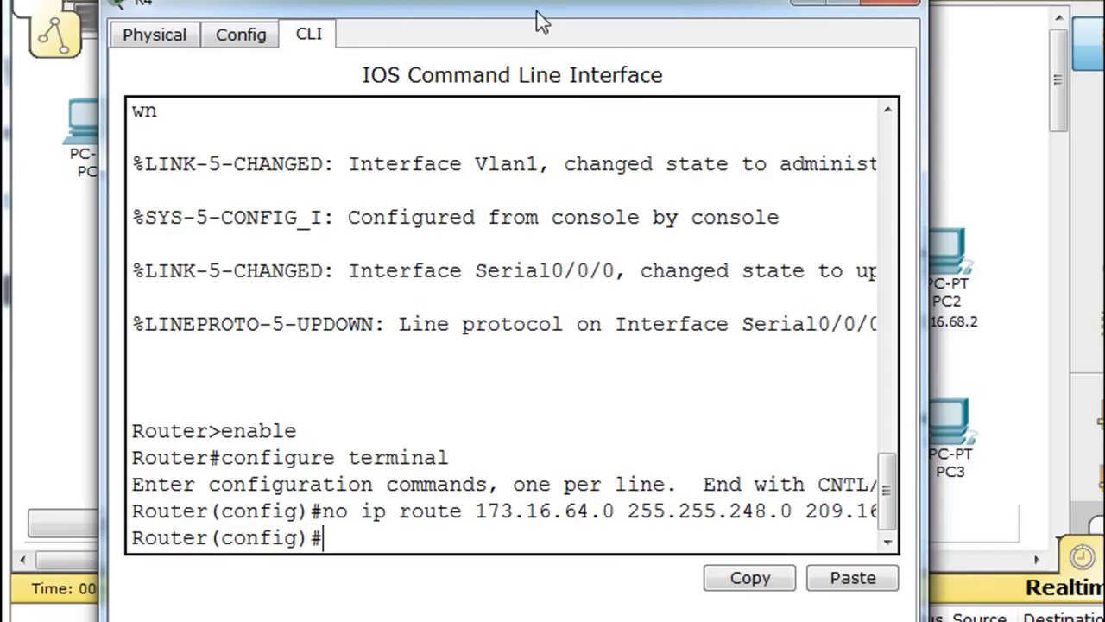
left_click_drag(537, 12, 571, 0)
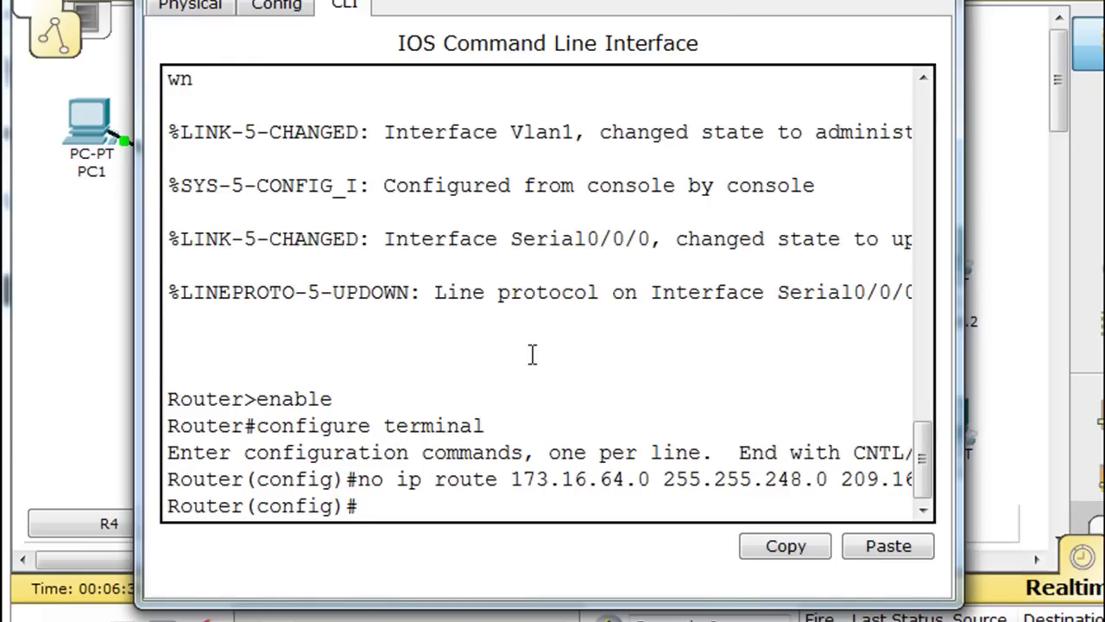
key("ctrl+z")
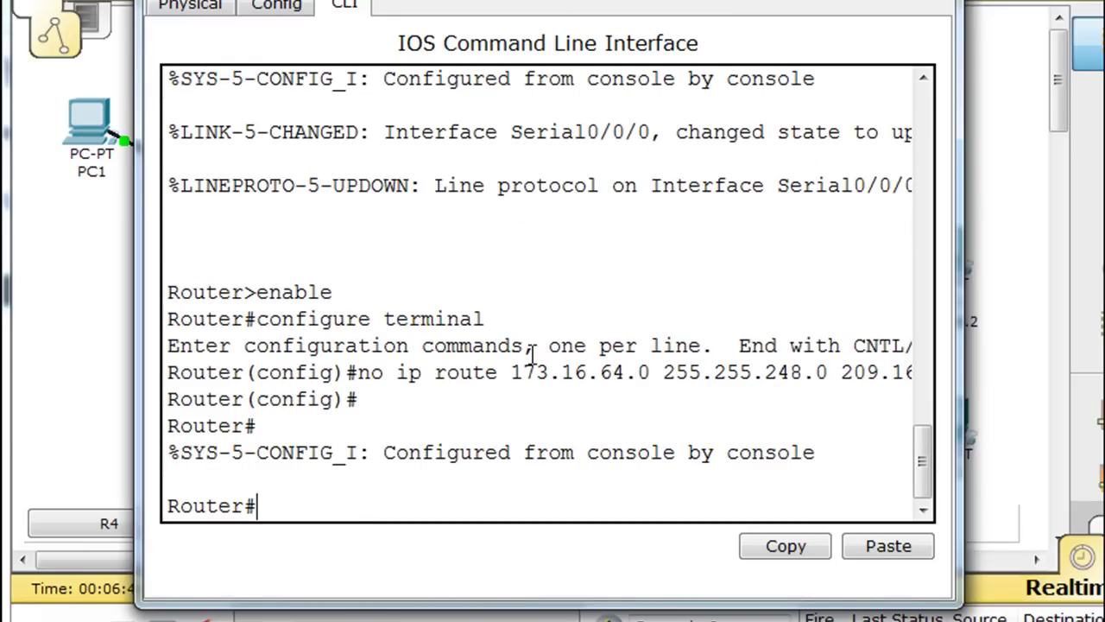
type("exit")
key("Return")
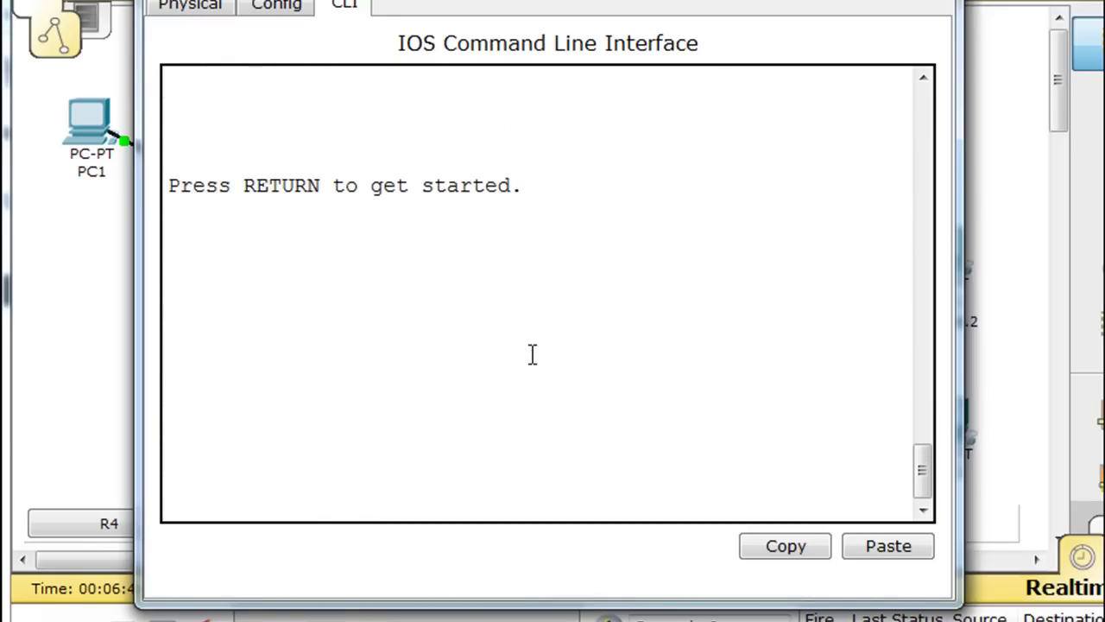
Start a new console session on R4 and enter global configuration mode with enable and configure terminal
left_click_drag(649, 3, 679, 0)
key("Return")
type("e")
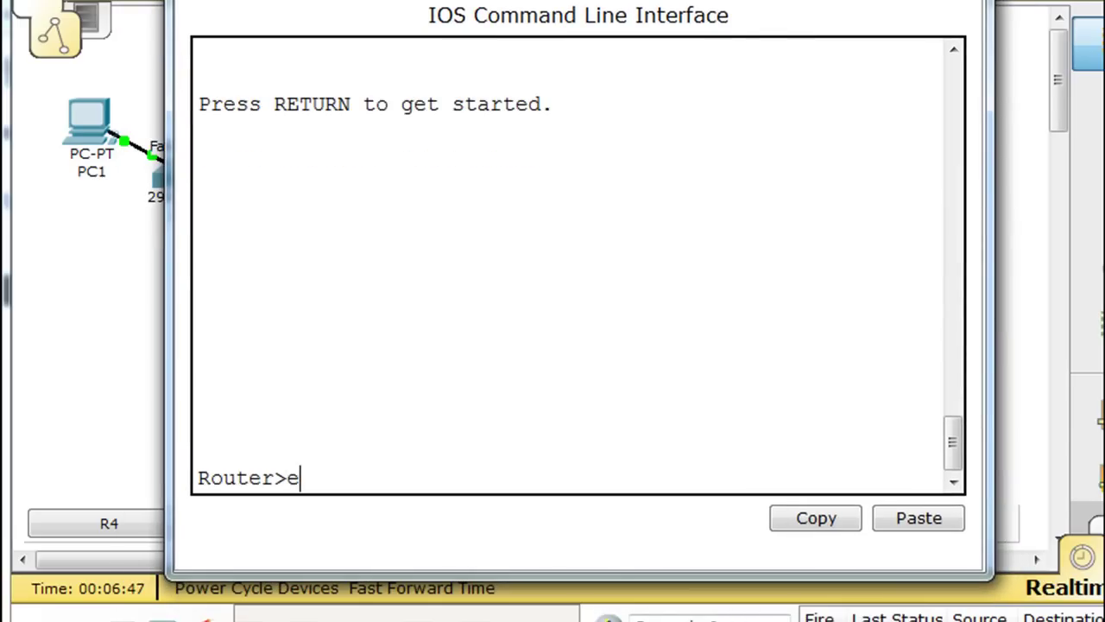
type("nable")
key("Return")
type("configure ter")
key("Tab")
key("Return")
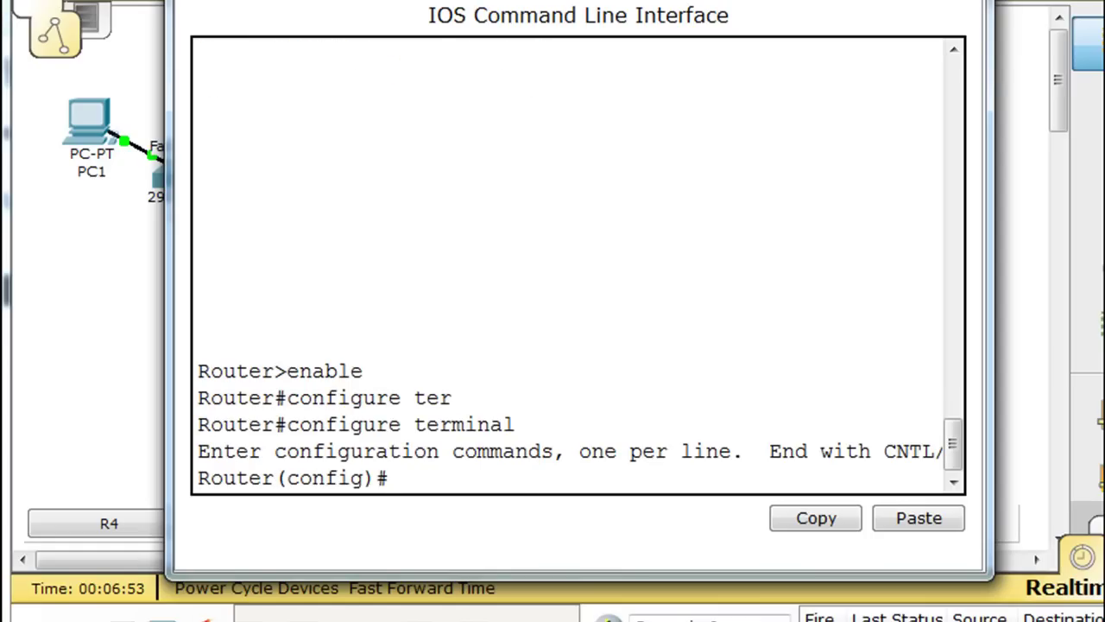
Enable RIP routing on R4 with router rip and advertise network 209.165.201.0
type("router")
type("p")
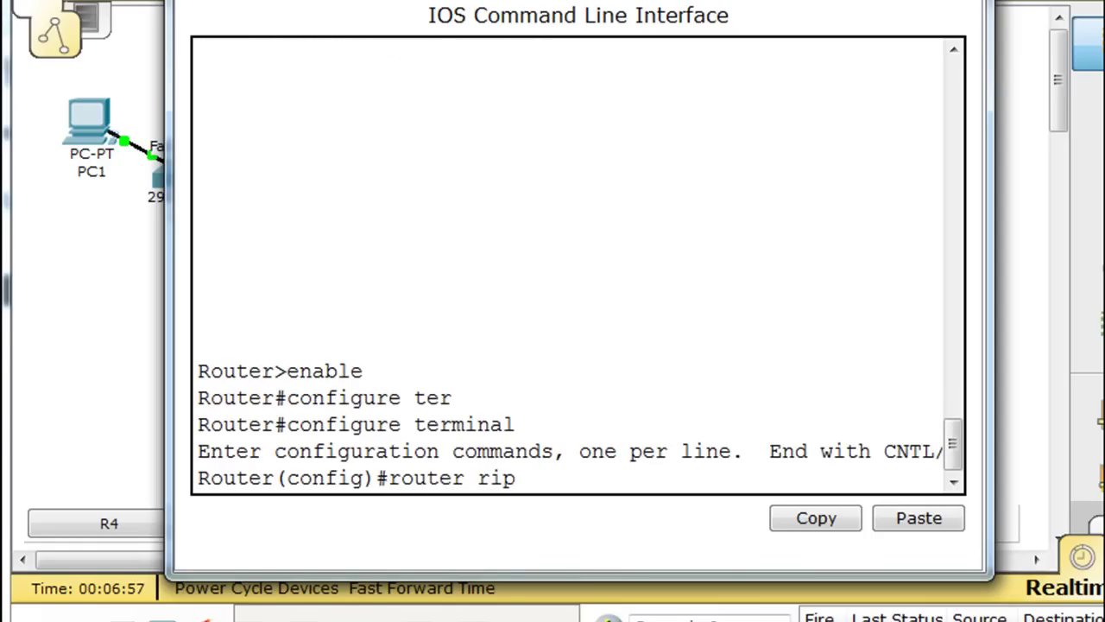
key("Return")
type("network")
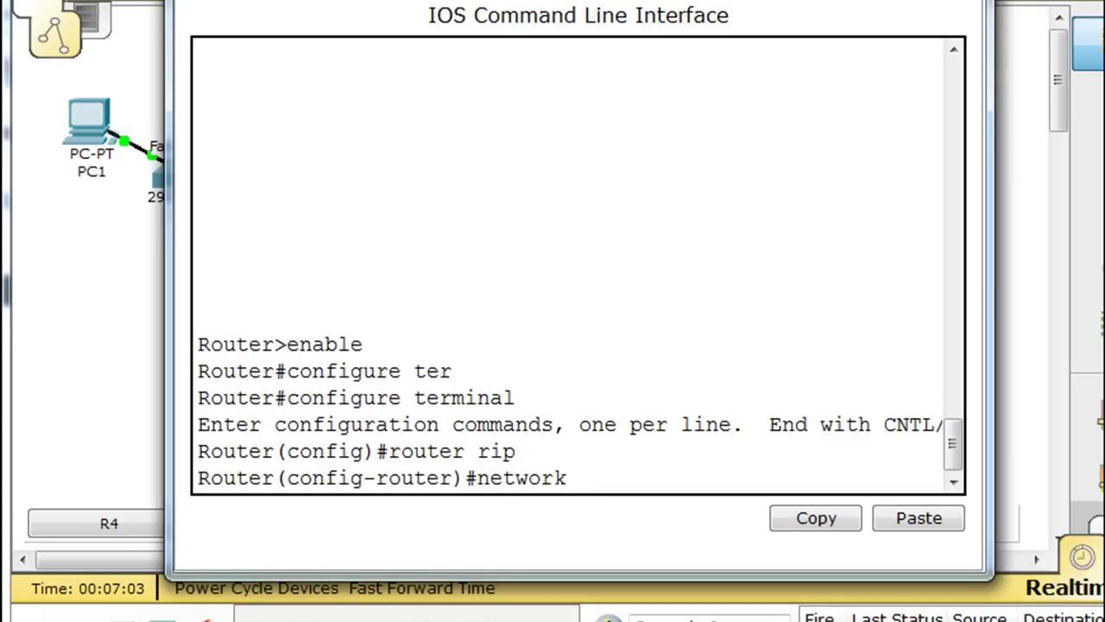
type(" 209.16")
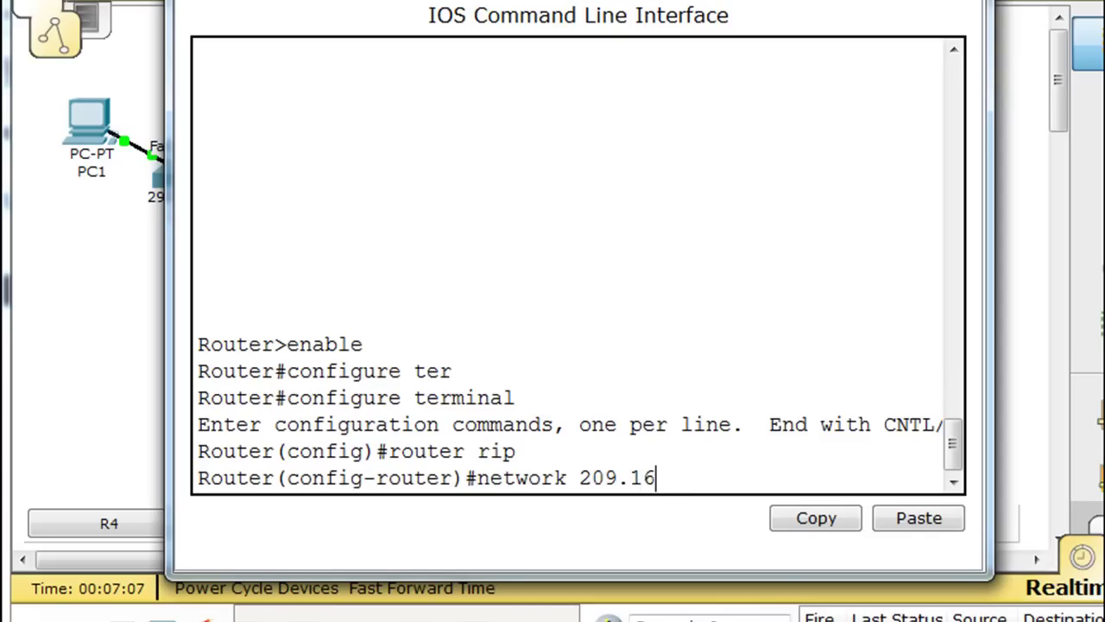
type("5.201")
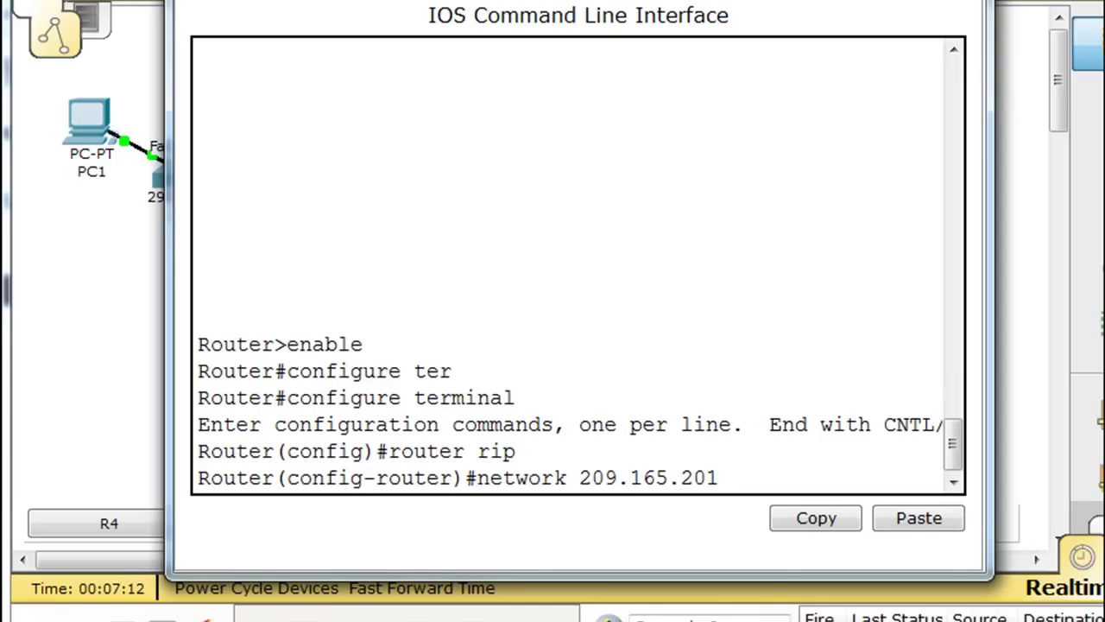
type(".0")
key("Return")
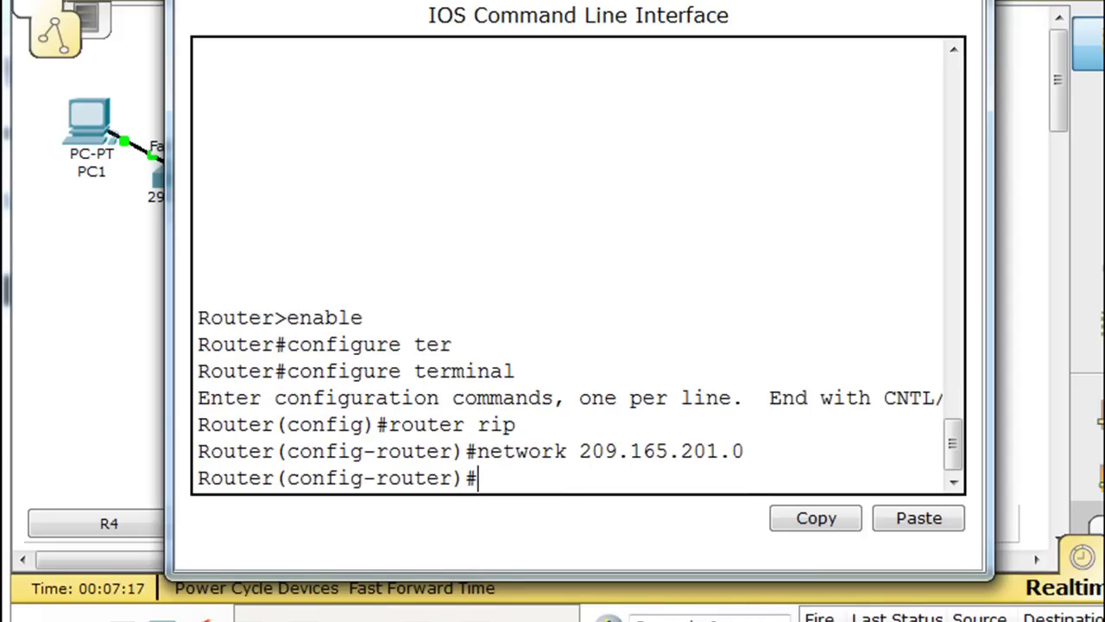
Leave RIP and global configuration modes on R4, returning to the privileged EXEC prompt
type("exit")
key("Return")
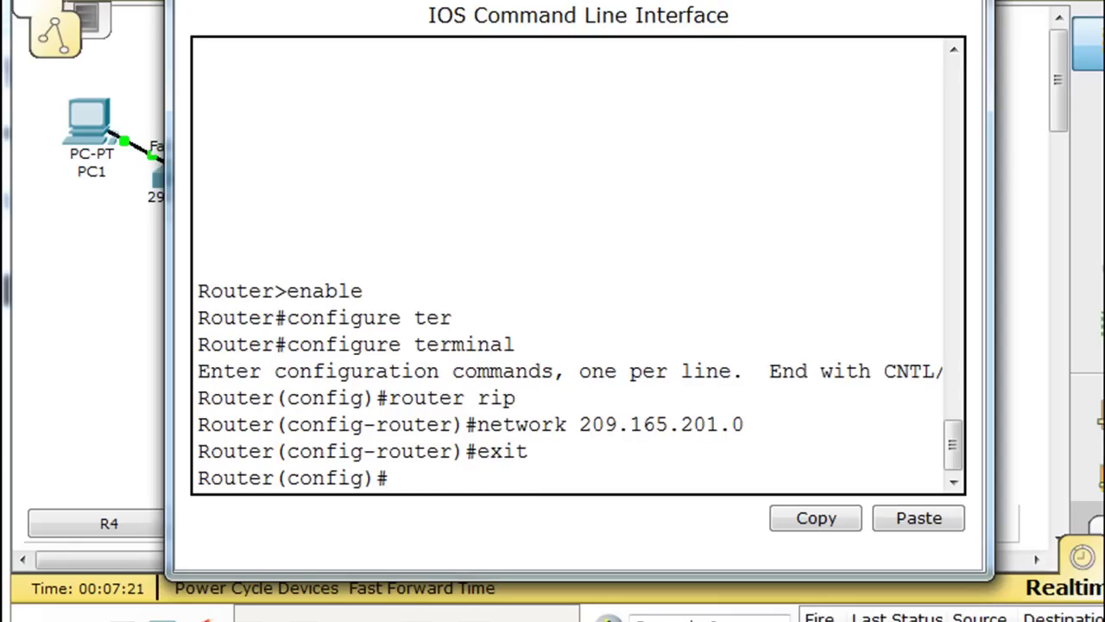
key("ctrl+z")
Examine R4's running configuration through its RIP section with show run, and close R4's window
type("show ")
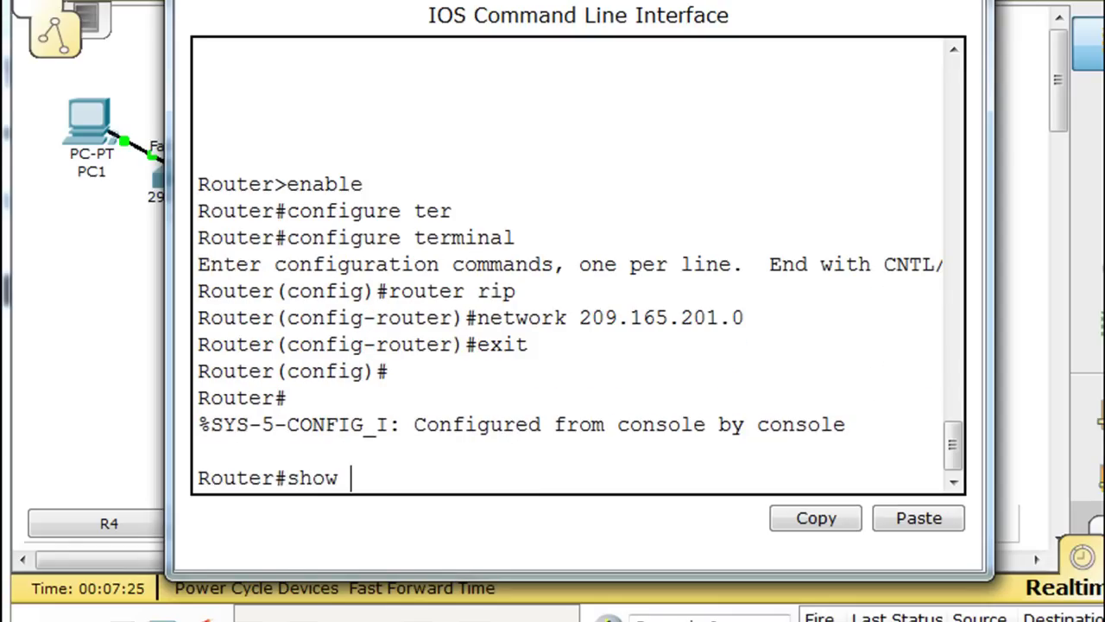
type("run")
key("Return")
key("space")
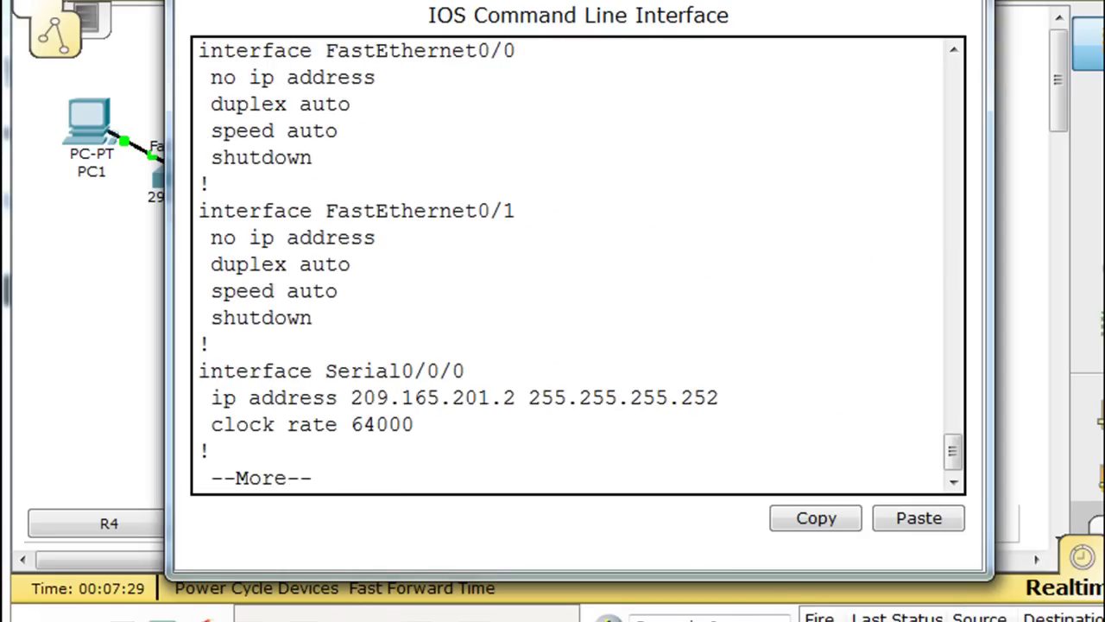
key("space")
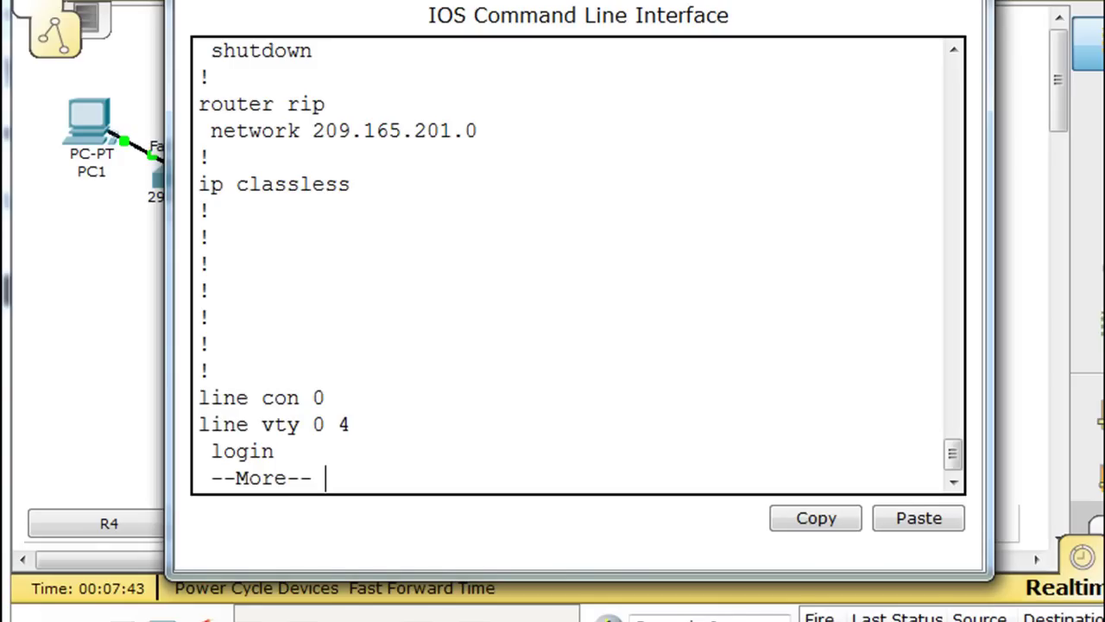
left_click(971, 1)
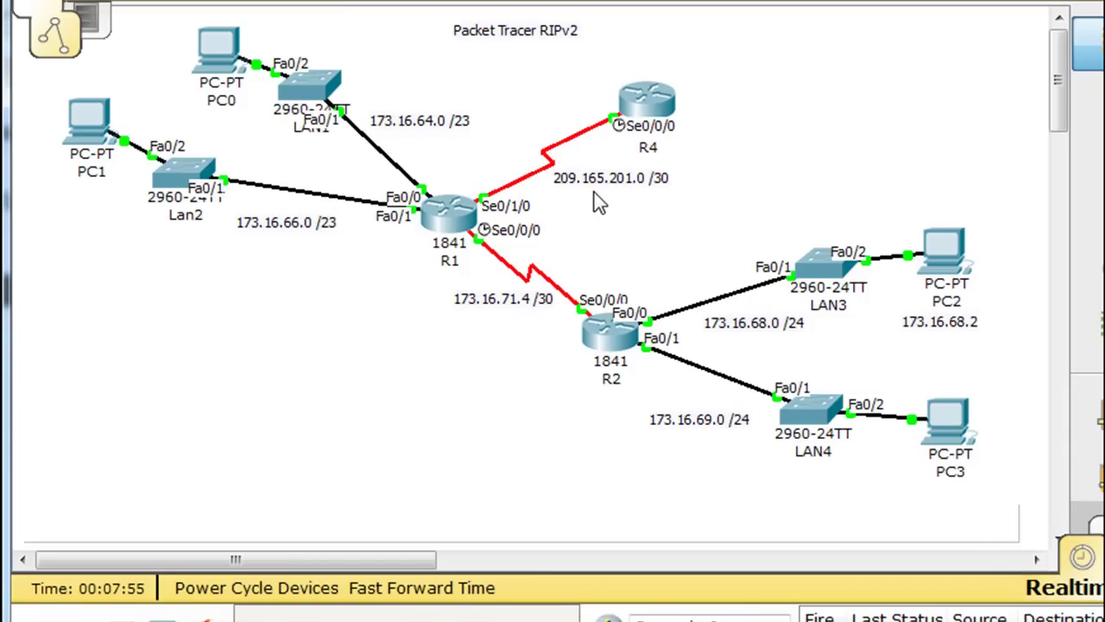
Open router R1's command line at a fresh global configuration prompt
mouse_move(463, 234)
left_click(447, 233)
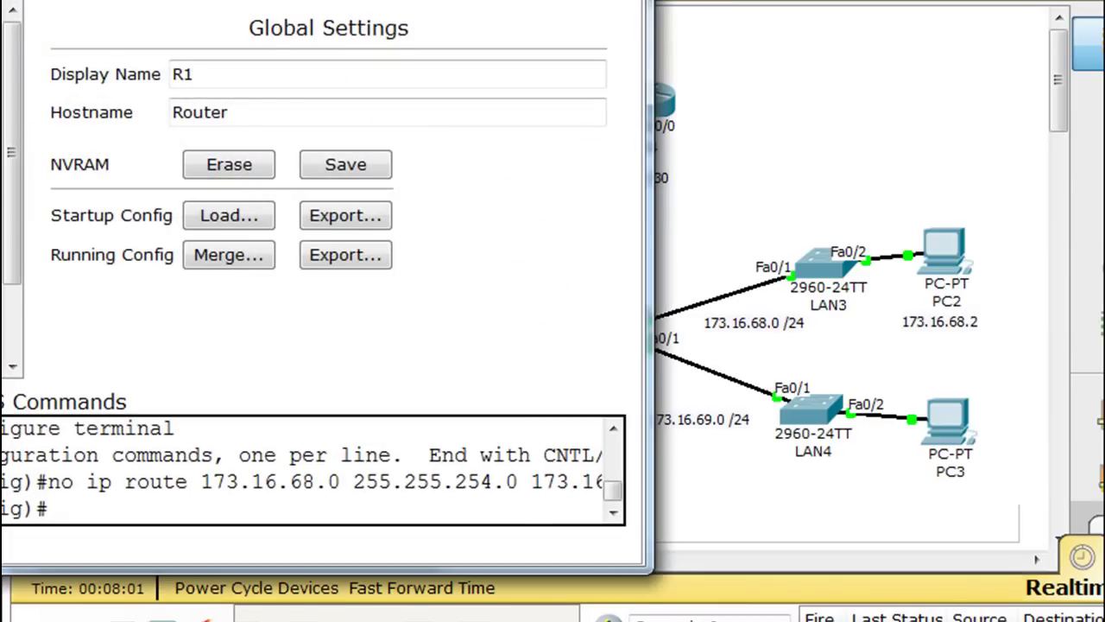
left_click_drag(328, 2, 621, 0)
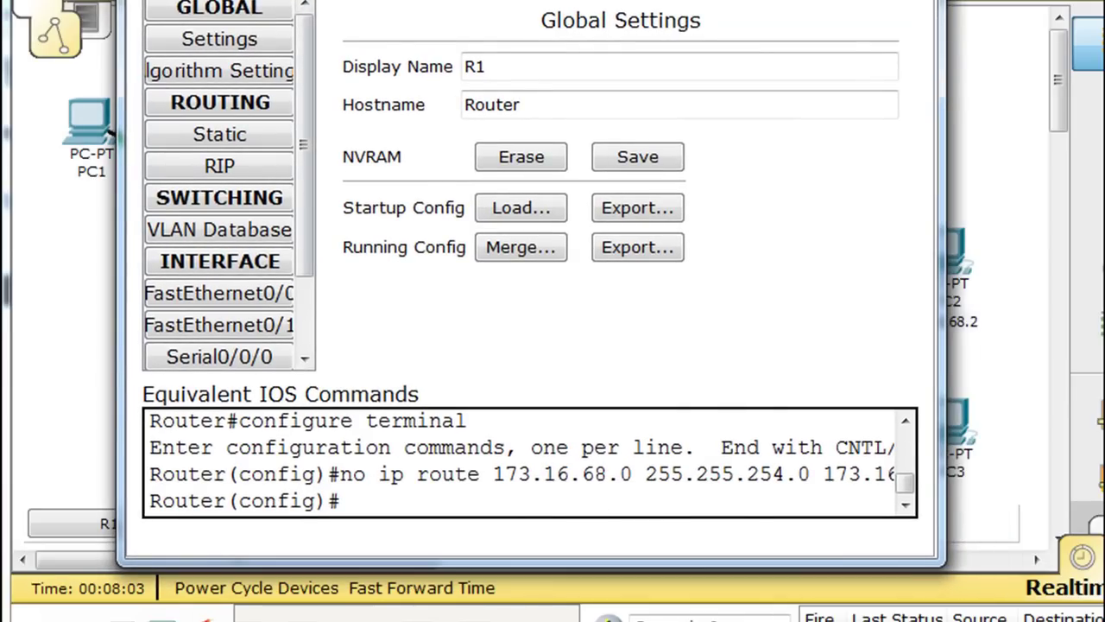
left_click(259, 0)
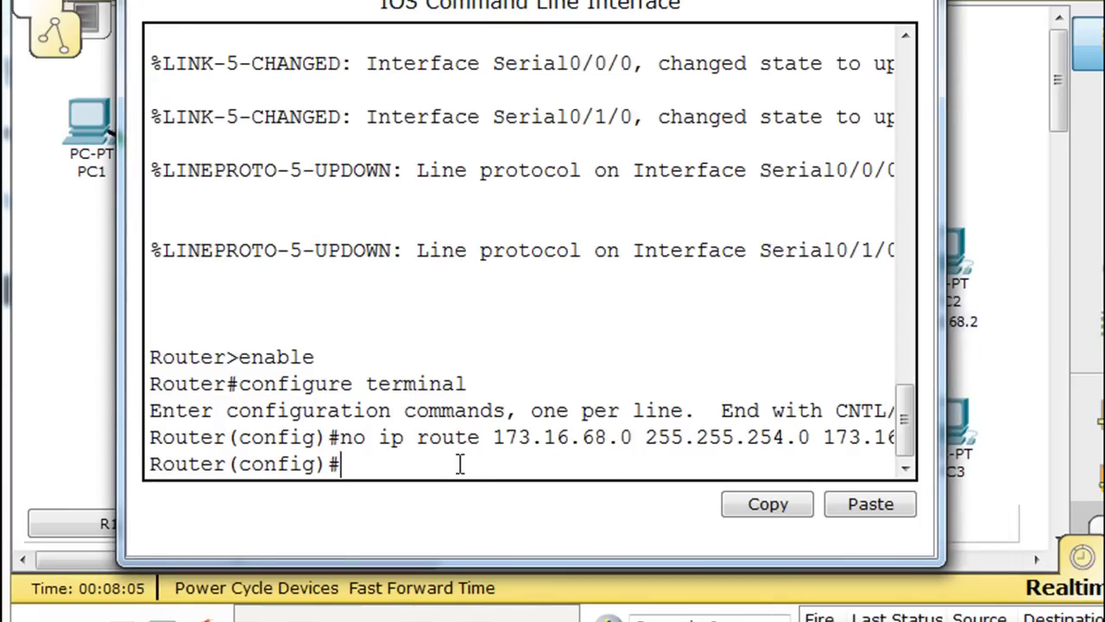
key("Return")
key("Return")
key("Return")
key("Return")
key("Return")
key("Return")
key("Return")
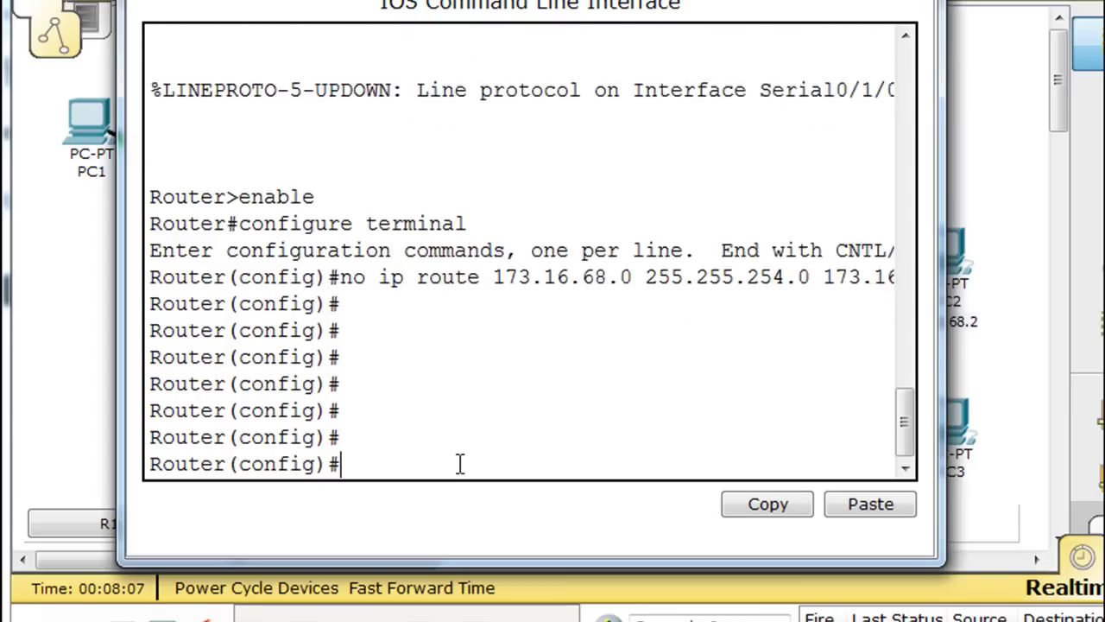
Enable RIP routing on R1 with router rip and advertise network 173.16.64.0
type("router rip")
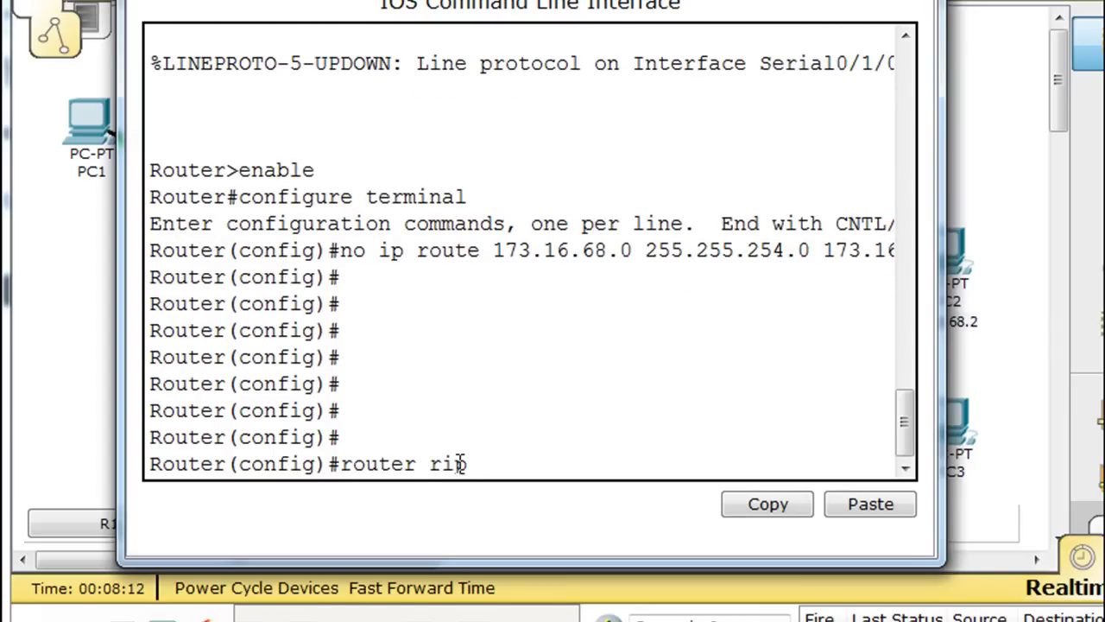
key("Return")
type("network")
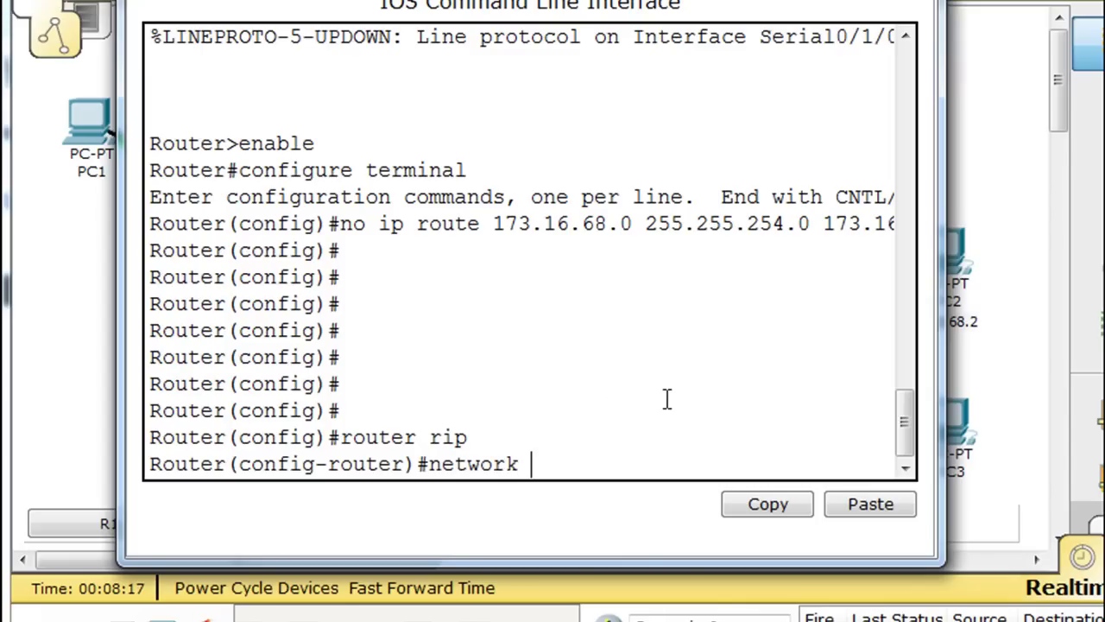
type(" 173.16")
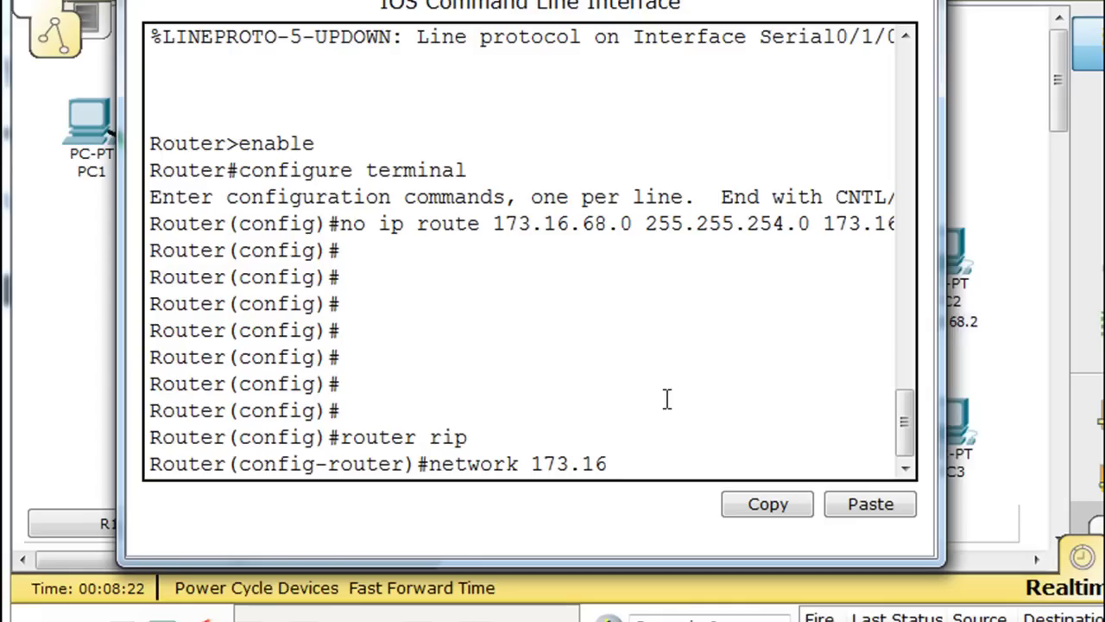
type(".64.0")
key("Return")
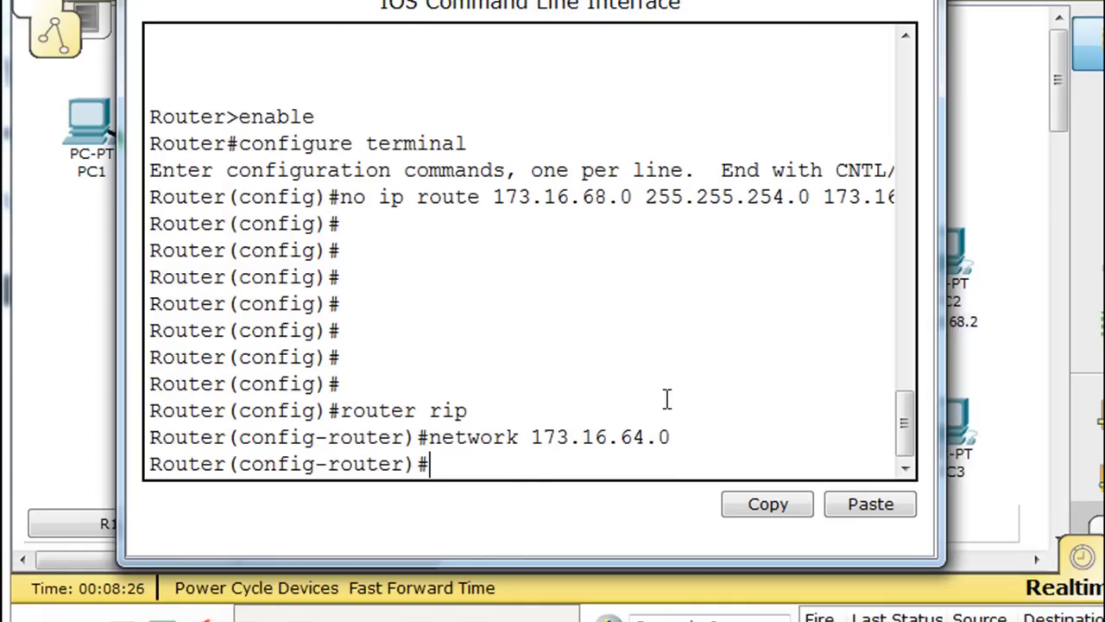
Advertise network 173.16.66.0 in R1's RIP configuration
key("Up")
key("Left")
key("Left")
key("Left")
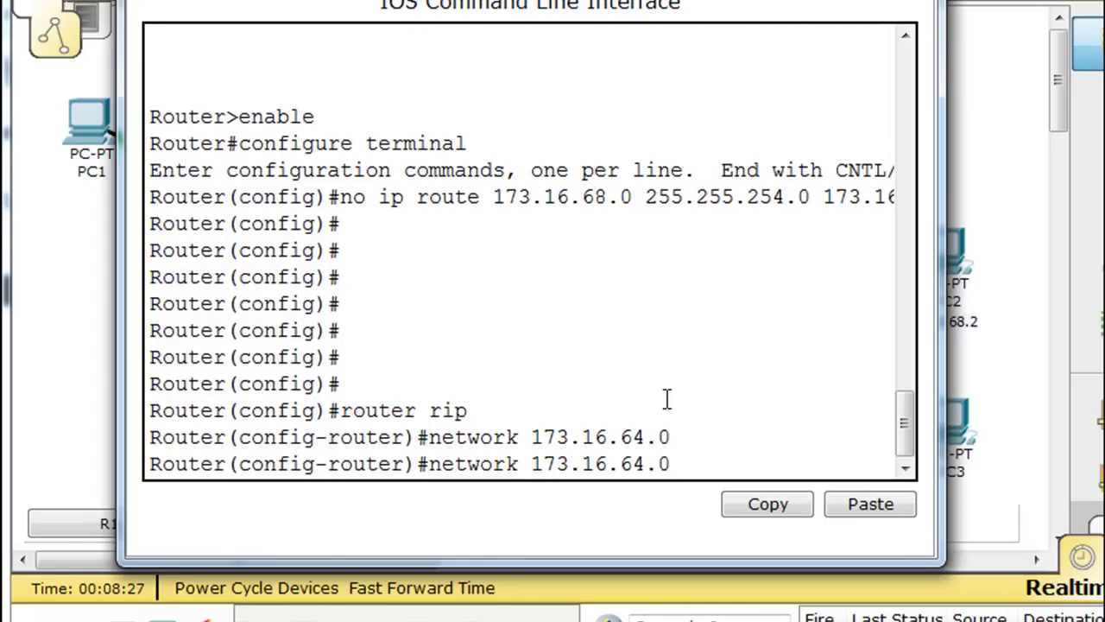
key("Delete")
type("6")
key("Return")
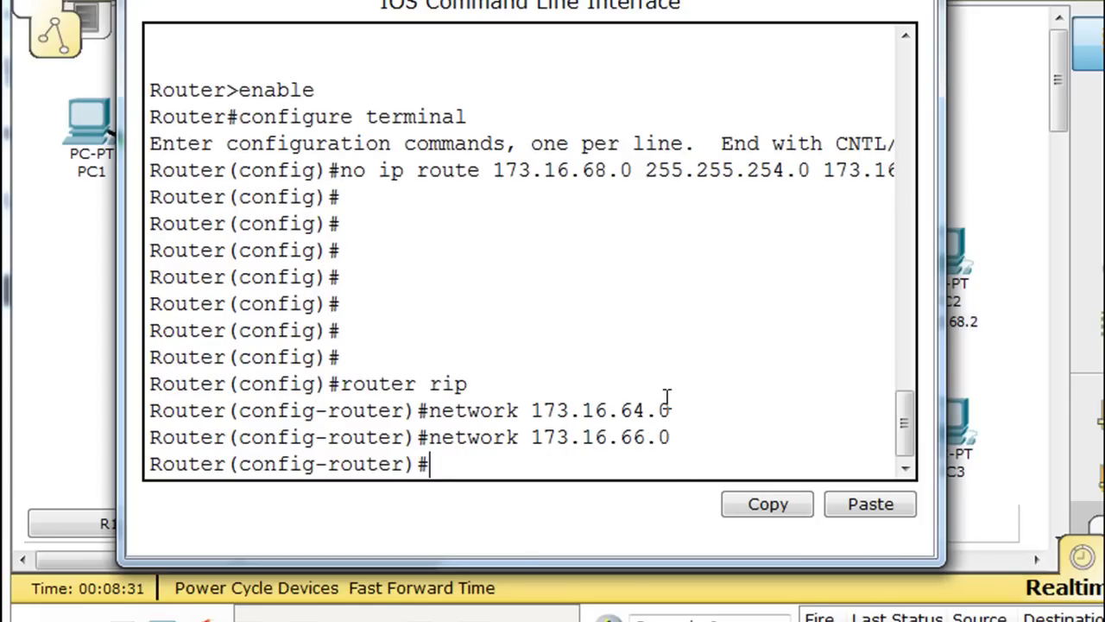
Advertise network 173.16.71.0 in R1's RIP configuration
key("Up")
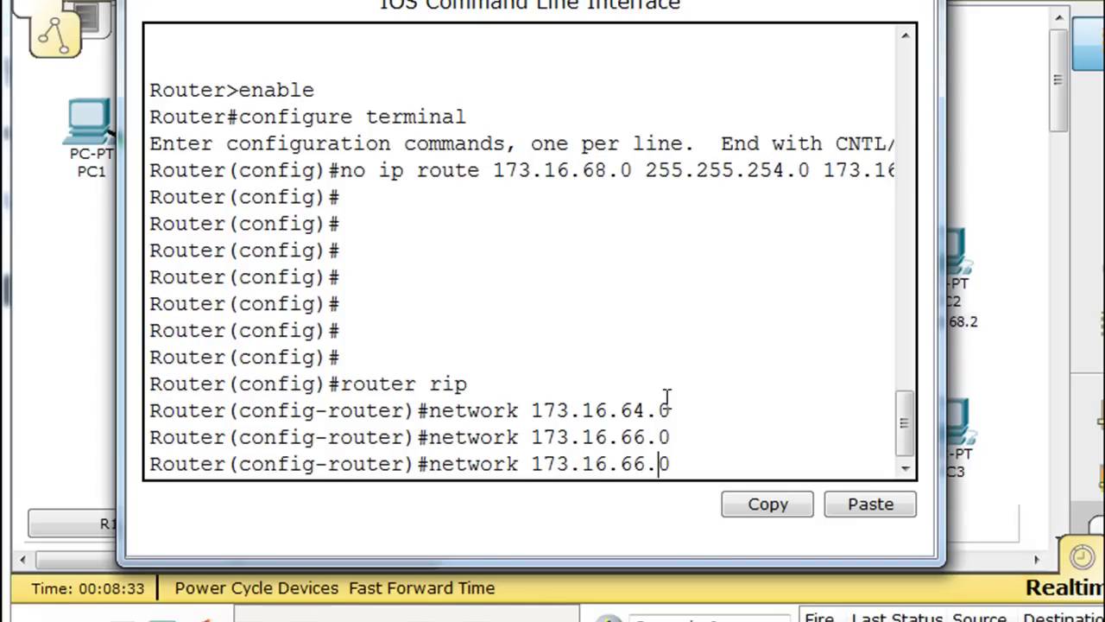
key("BackSpace")
key("BackSpace")
type("71")
key("Return")
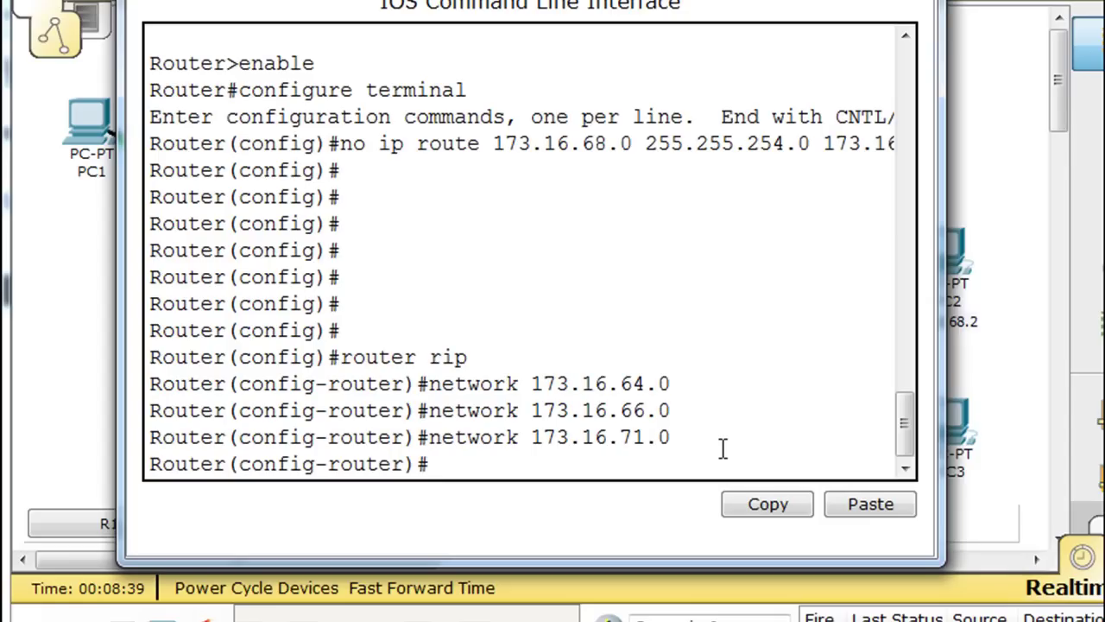
Leave RIP and global configuration modes on R1, returning to the privileged EXEC prompt
type("exit")
key("Return")
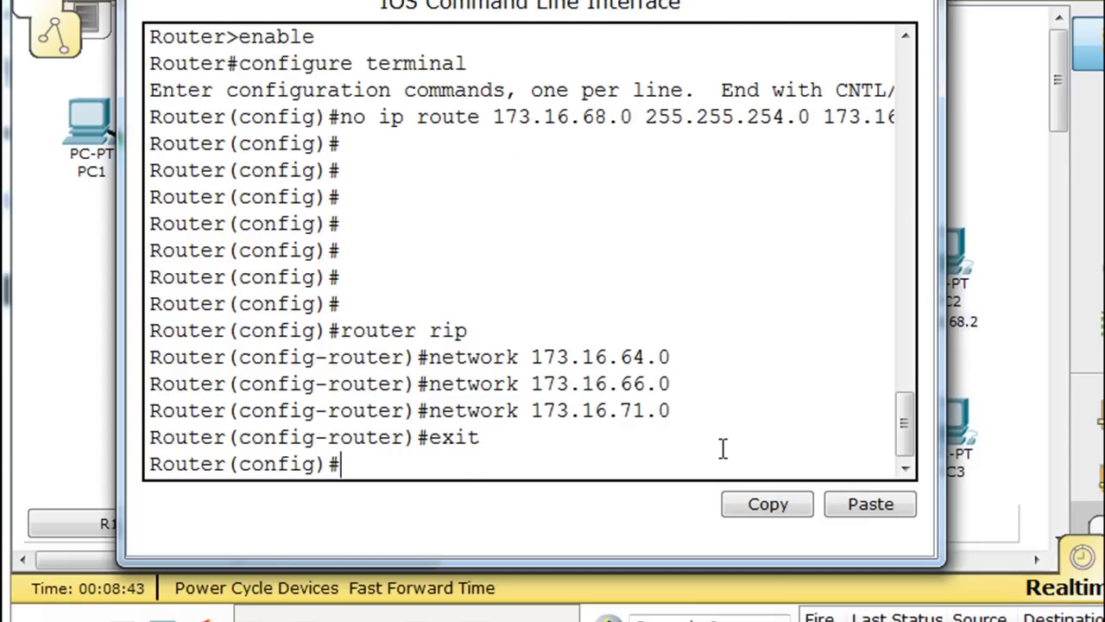
key("ctrl+z")
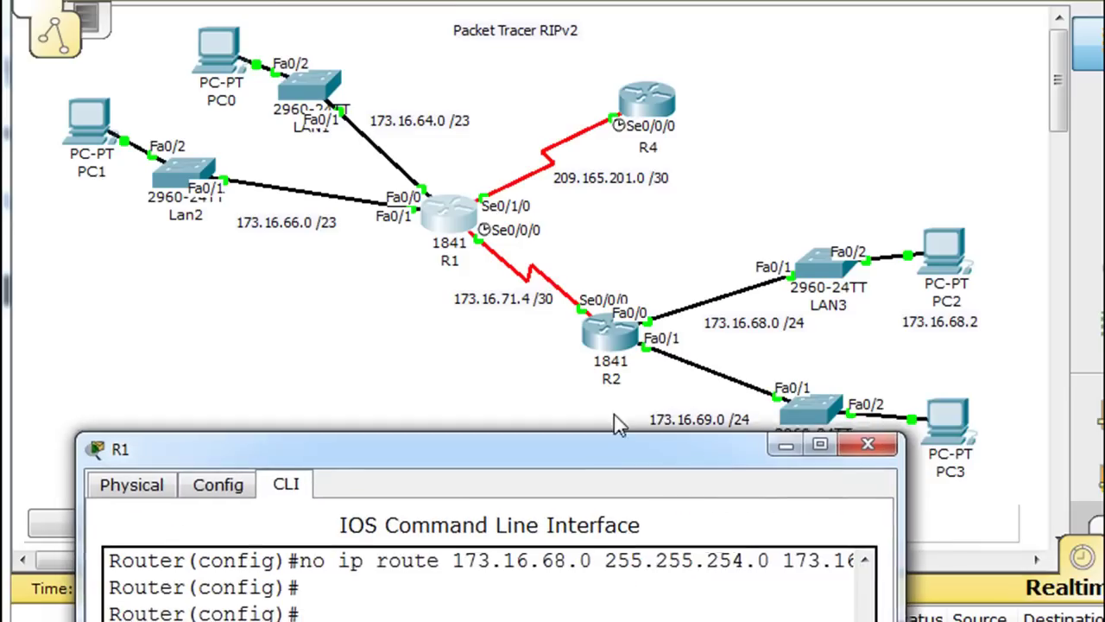
Move R1's window aside to check the network addresses around R1 in the topology, and bring the command line back into view
left_click_drag(622, 464, 622, 316)
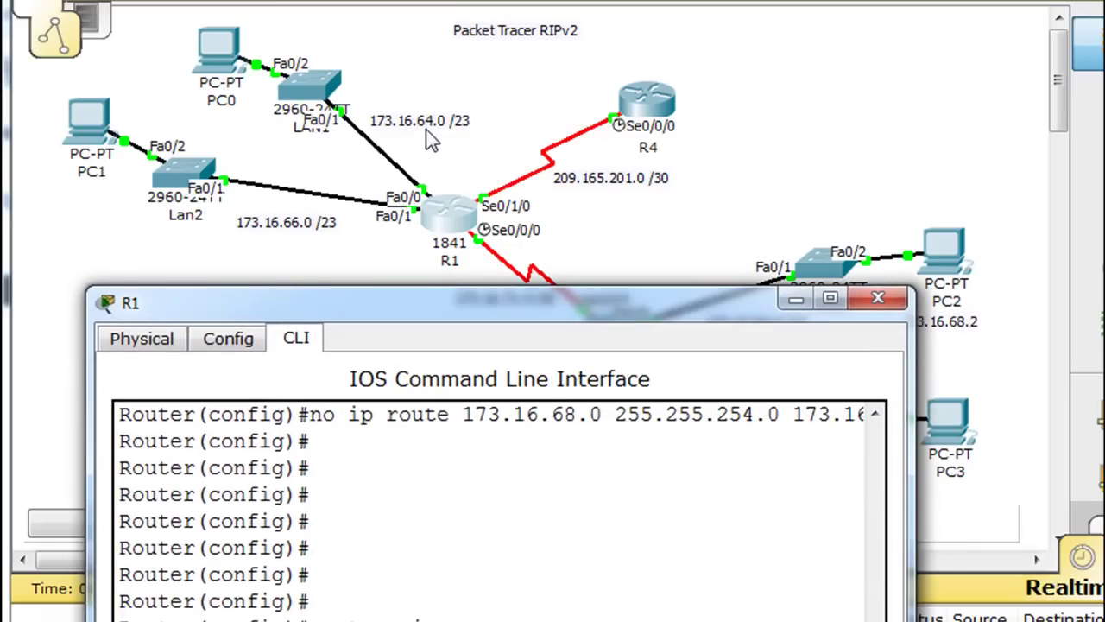
left_click_drag(400, 304, 399, 413)
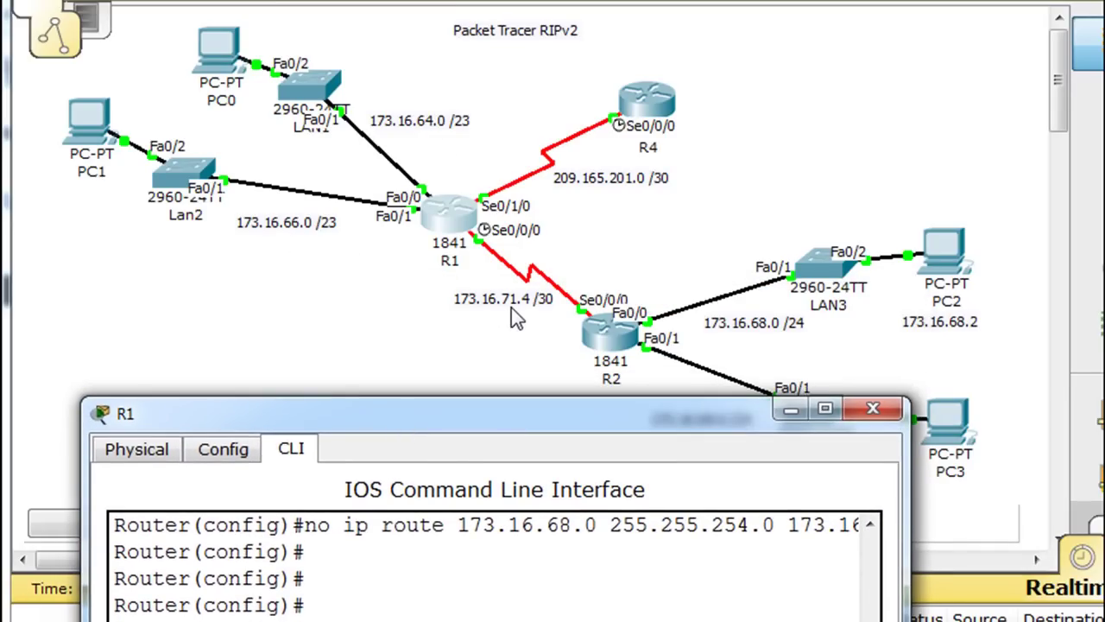
left_click_drag(522, 420, 575, 0)
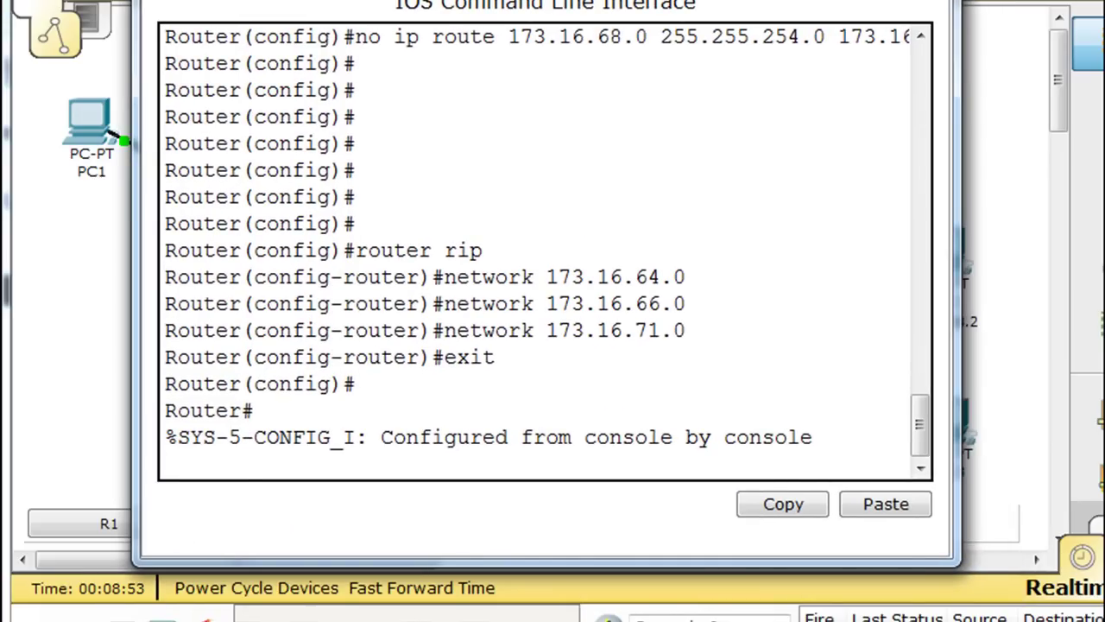
Examine the RIP section of R1's running configuration with show run, and close R1's window
key("Return")
type("show run")
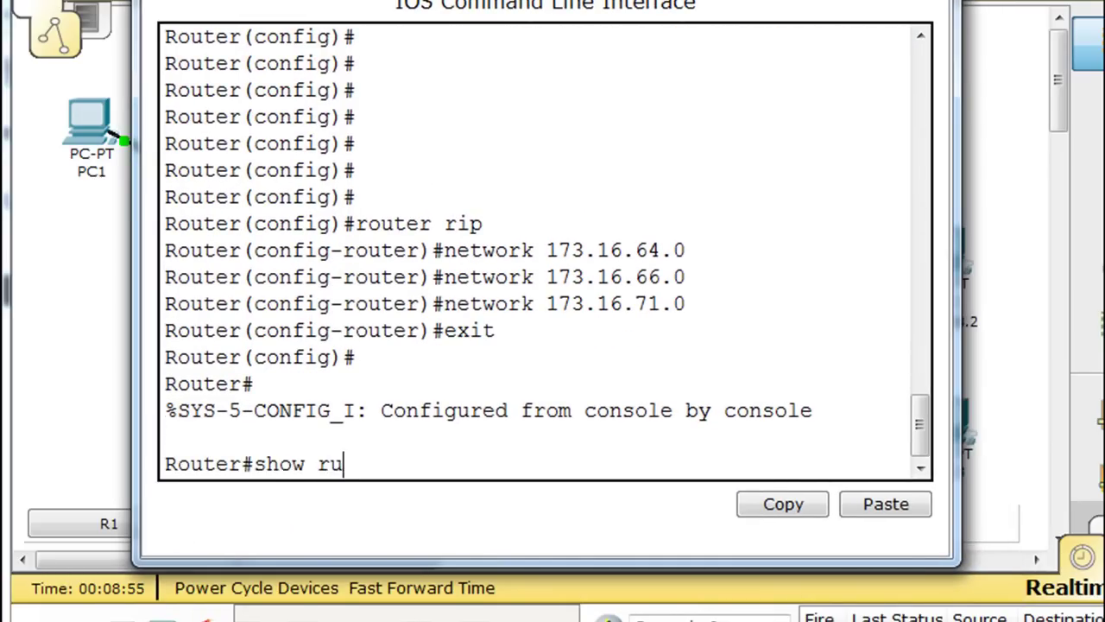
key("Return")
key("space")
key("space")
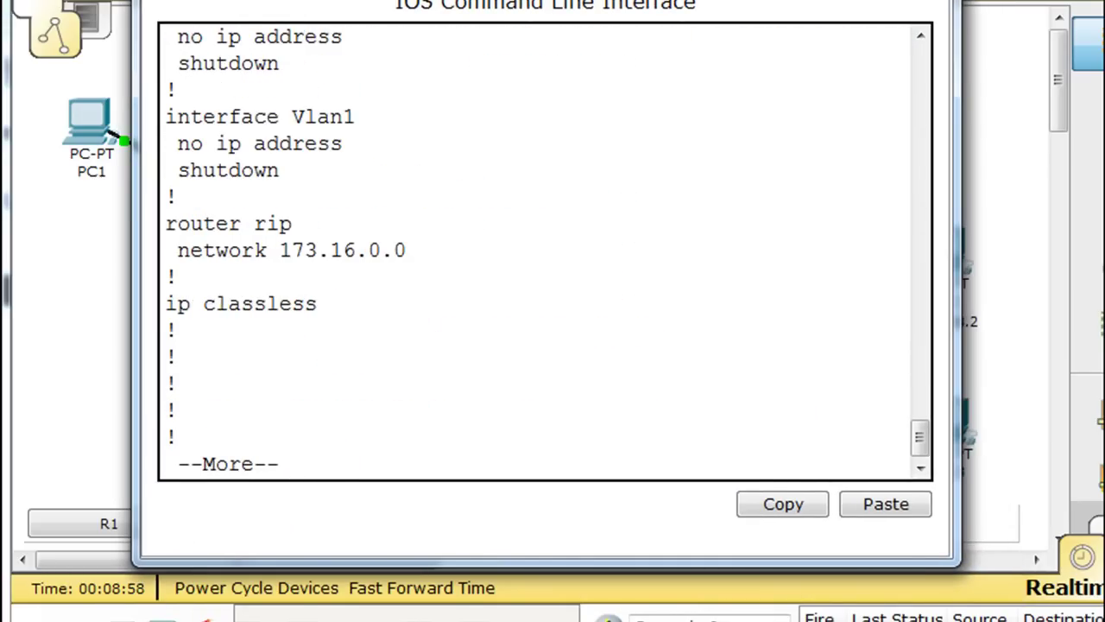
left_click_drag(165, 224, 444, 266)
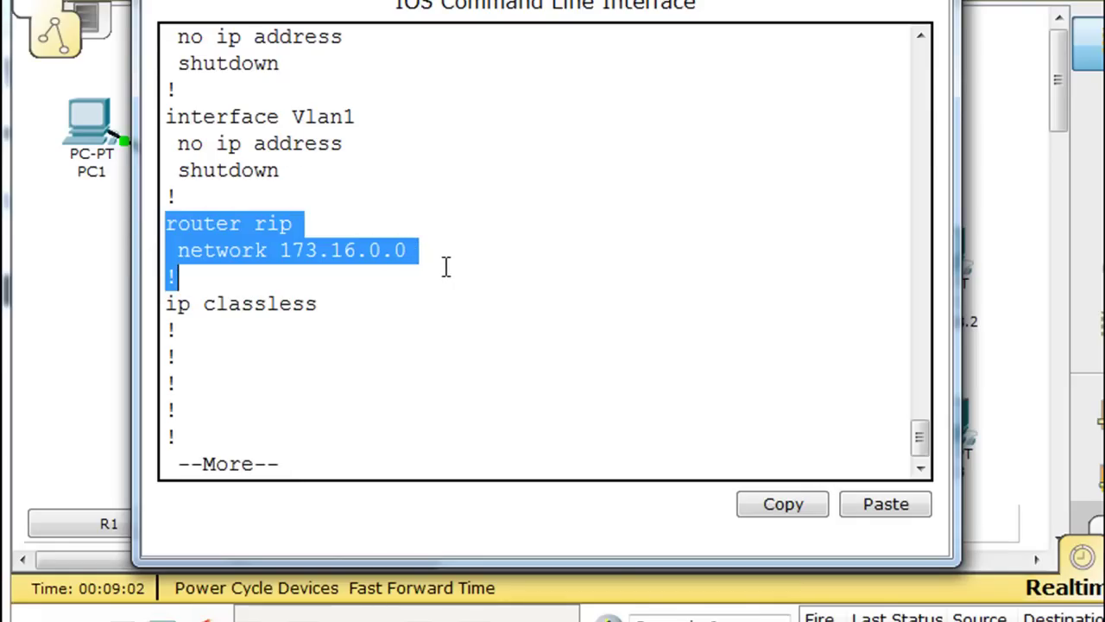
key("alt+F4")
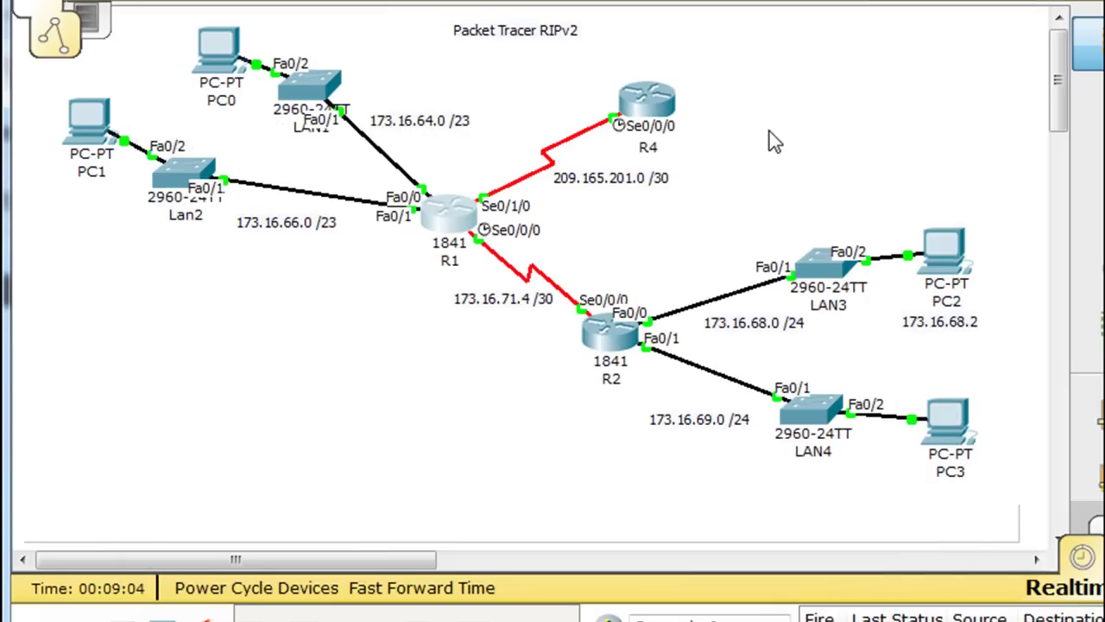
Open router R2's command line at a fresh global configuration prompt
left_click(611, 336)
left_click_drag(332, 10, 632, 0)
left_click(354, 11)
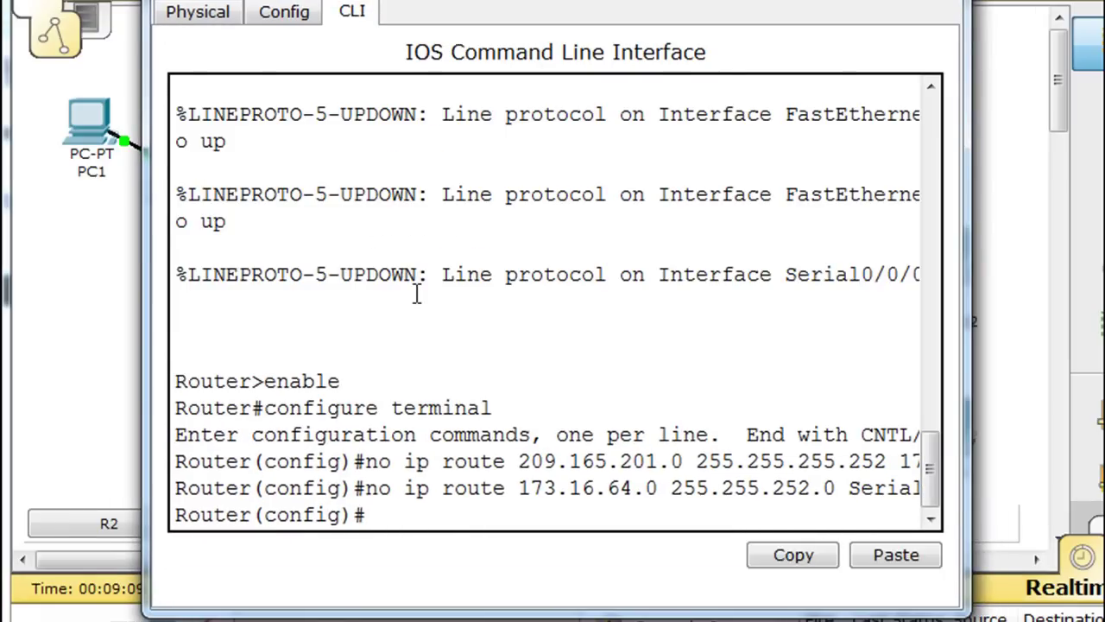
key("Return")
key("Return")
key("Return")
key("Return")
key("Return")
key("Return")
key("Return")
Enable RIP routing on R2 with router rip and advertise network 173.16.71.0
type("router ")
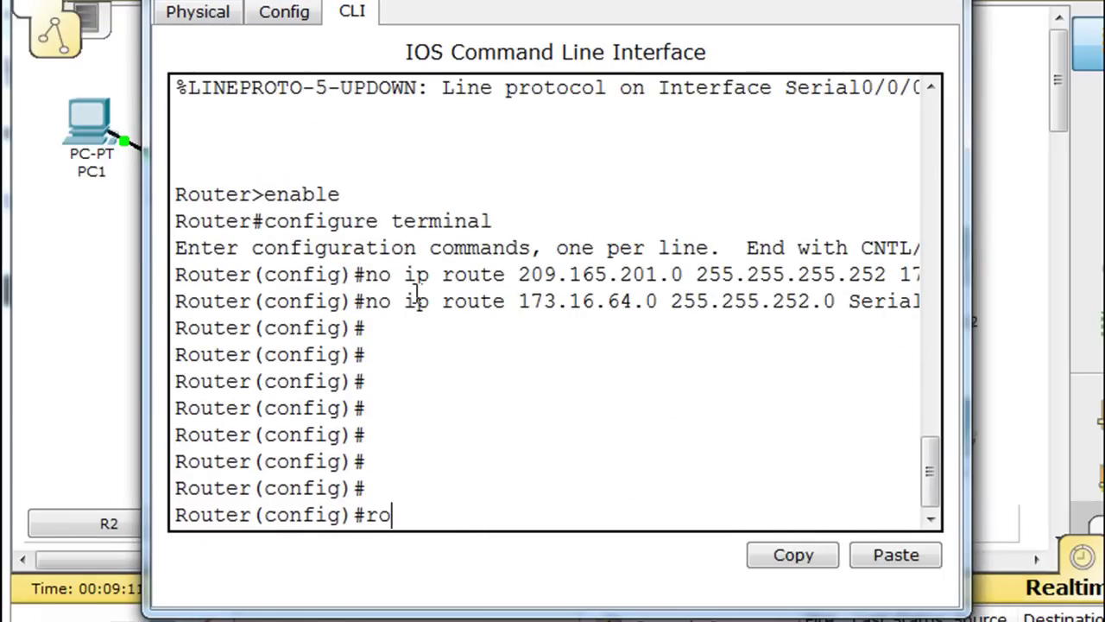
type("rip")
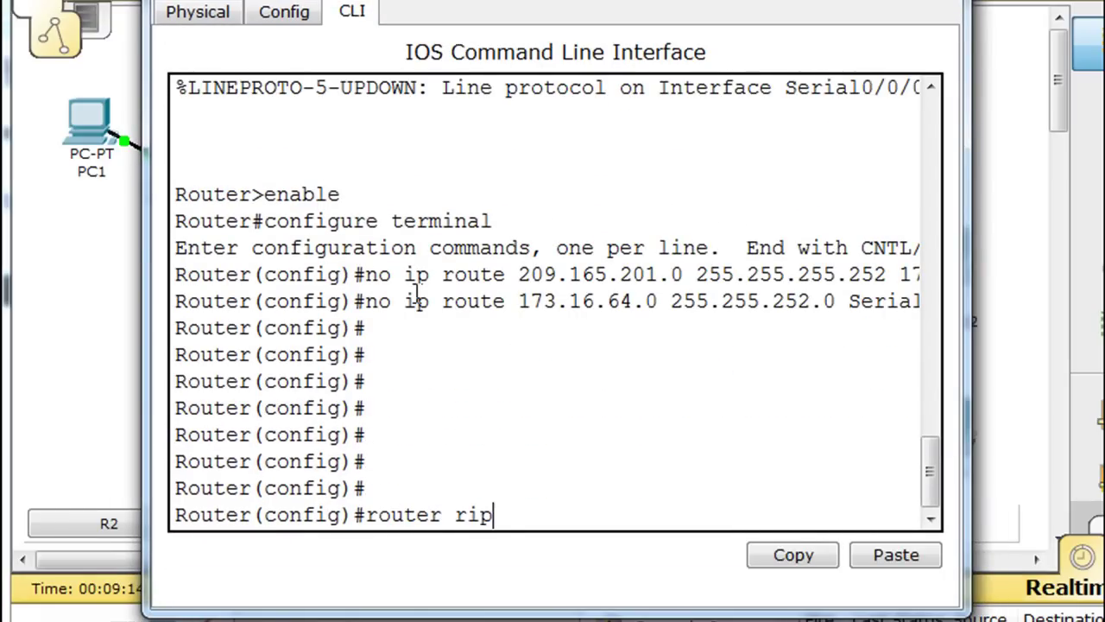
key("Return")
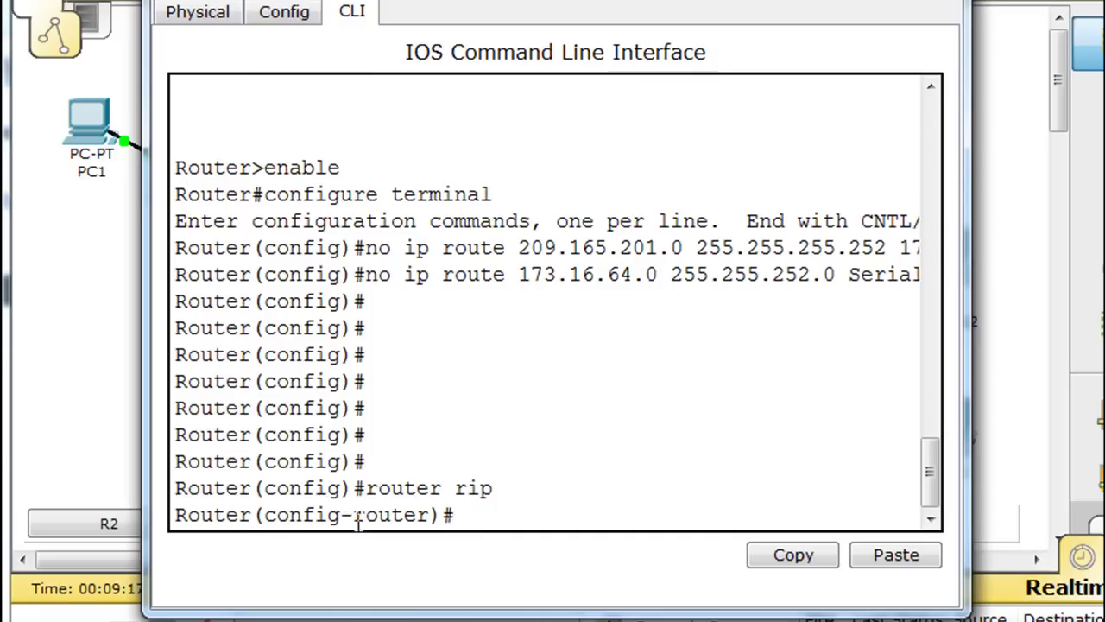
type("ne")
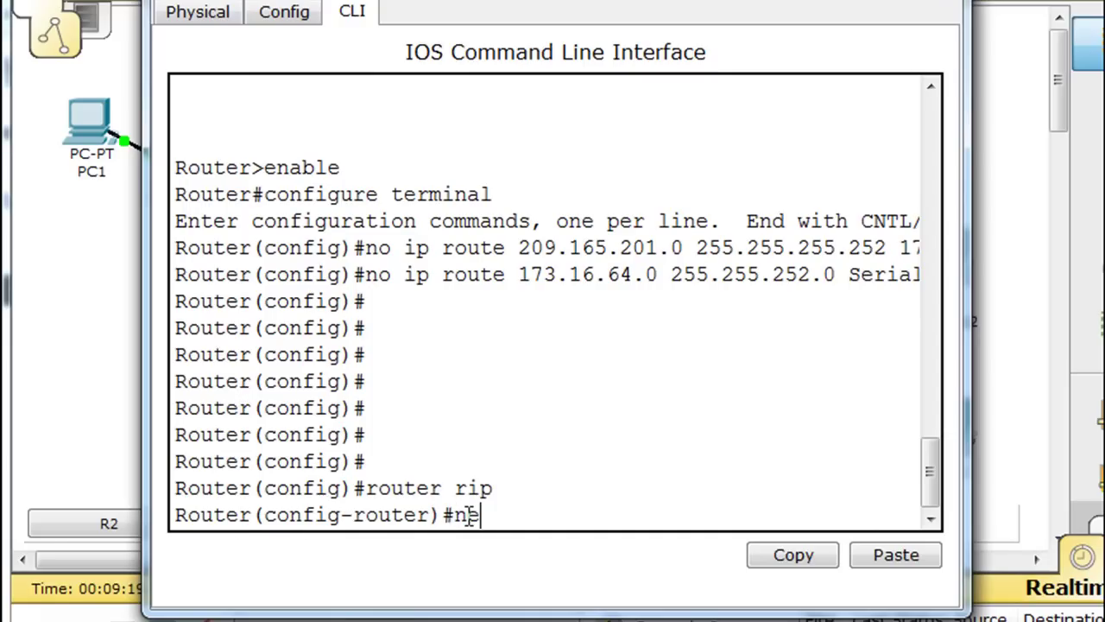
type("twork 173.16.71")
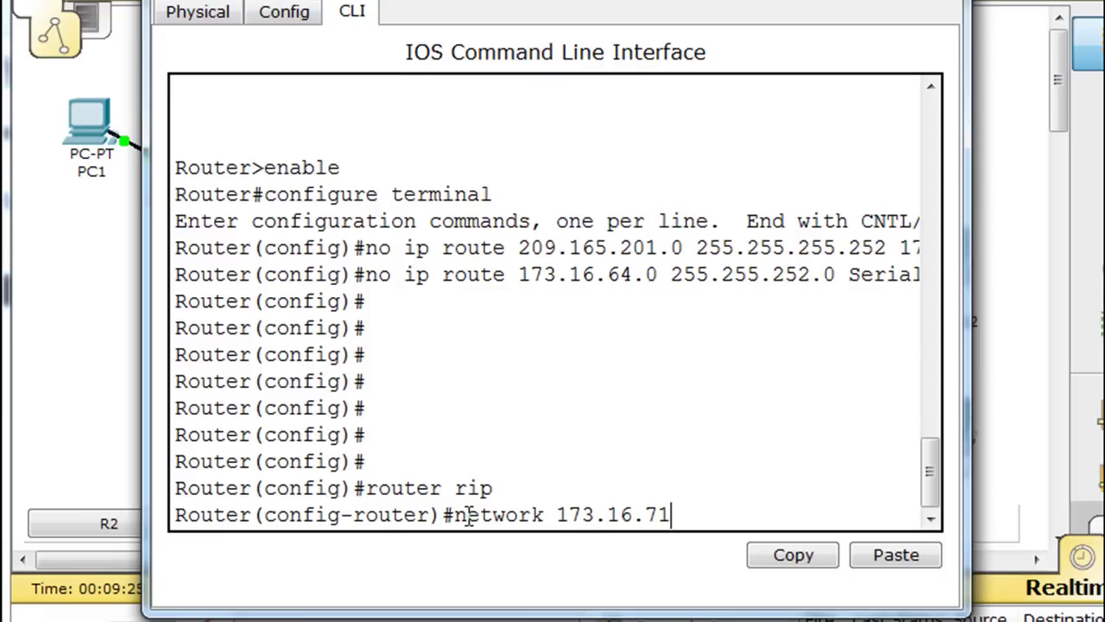
type(".0")
key("Return")
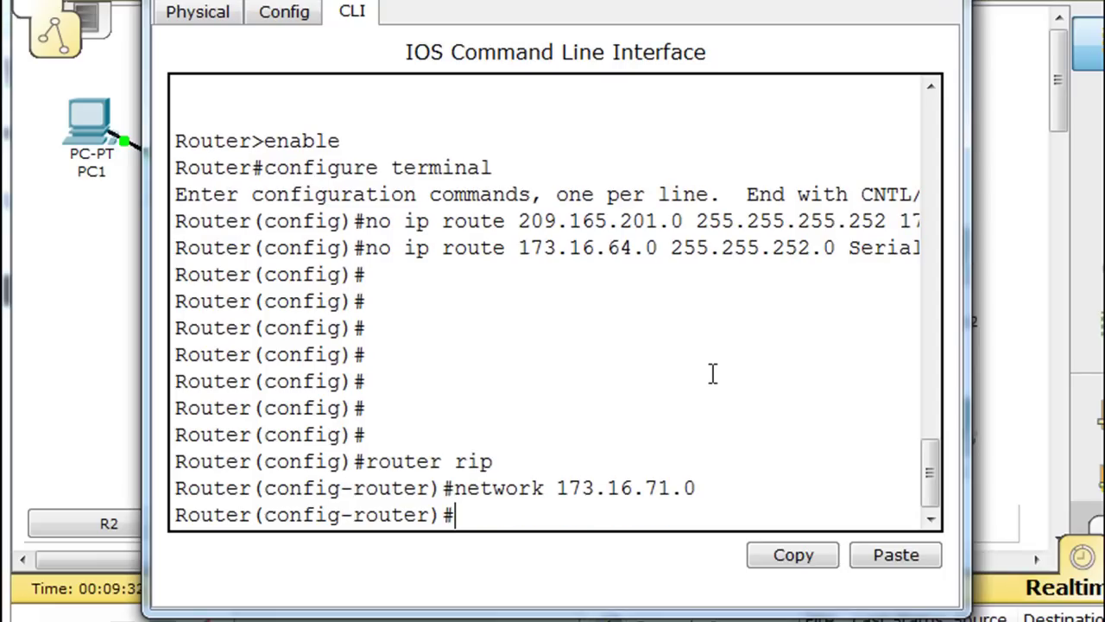
Advertise network 173.16.68.0 in R2's RIP configuration
key("Up")
key("Left")
key("Left")
key("Left")
key("Left")
key("Right")
key("Right")
key("BackSpace")
key("BackSpace")
type("68")
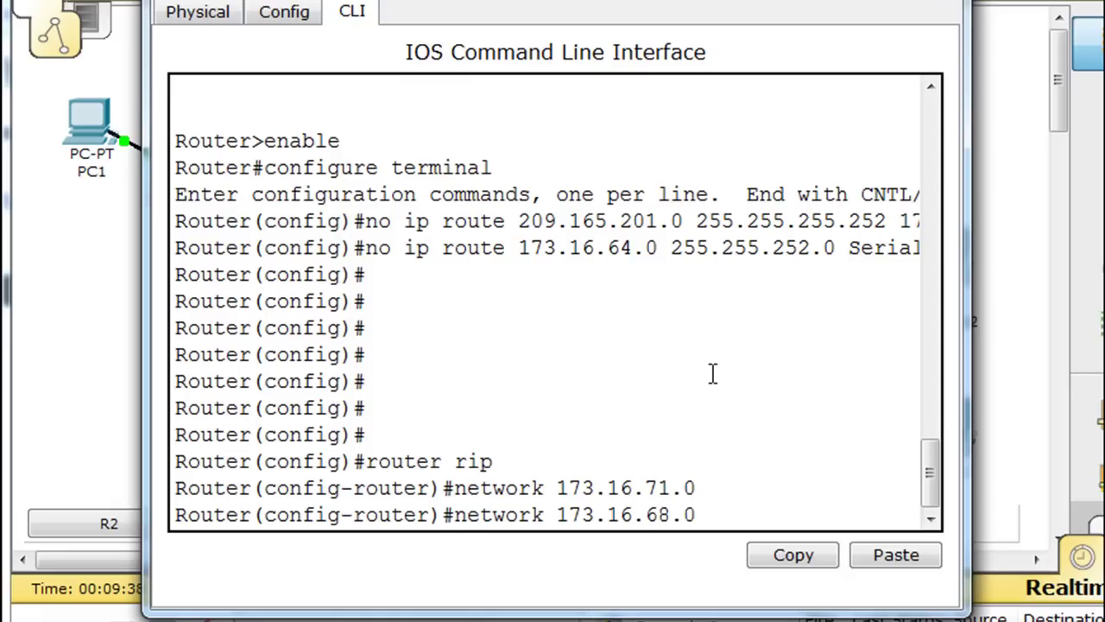
key("Return")
Advertise network 173.16.69.0 in R2's RIP configuration and return to the privileged EXEC prompt
key("Up")
key("Left")
key("BackSpace")
type("9")
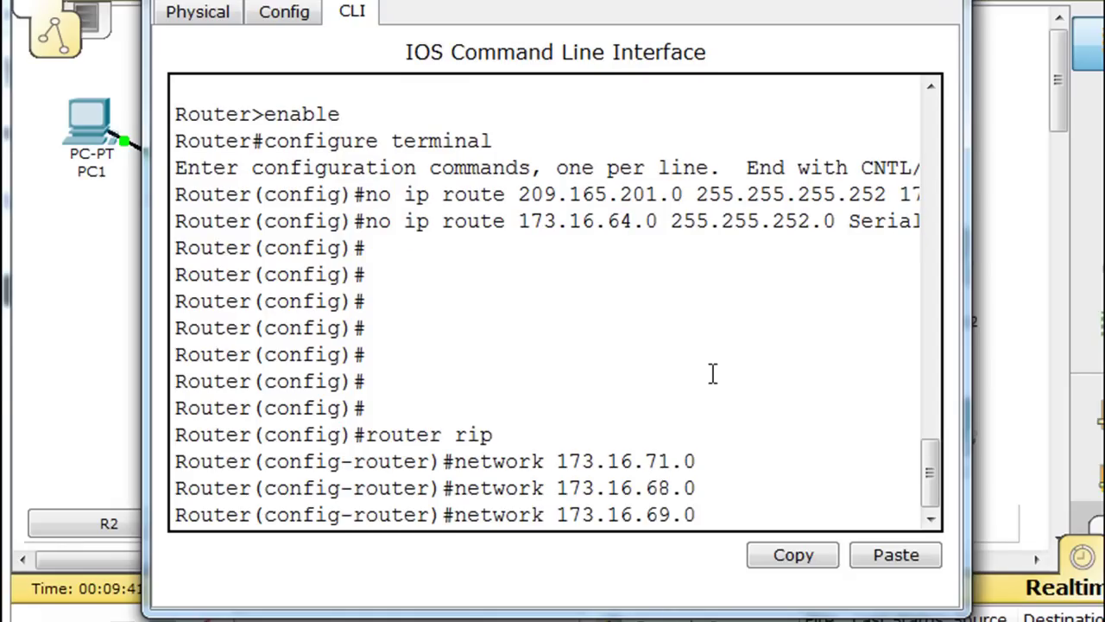
key("Return")
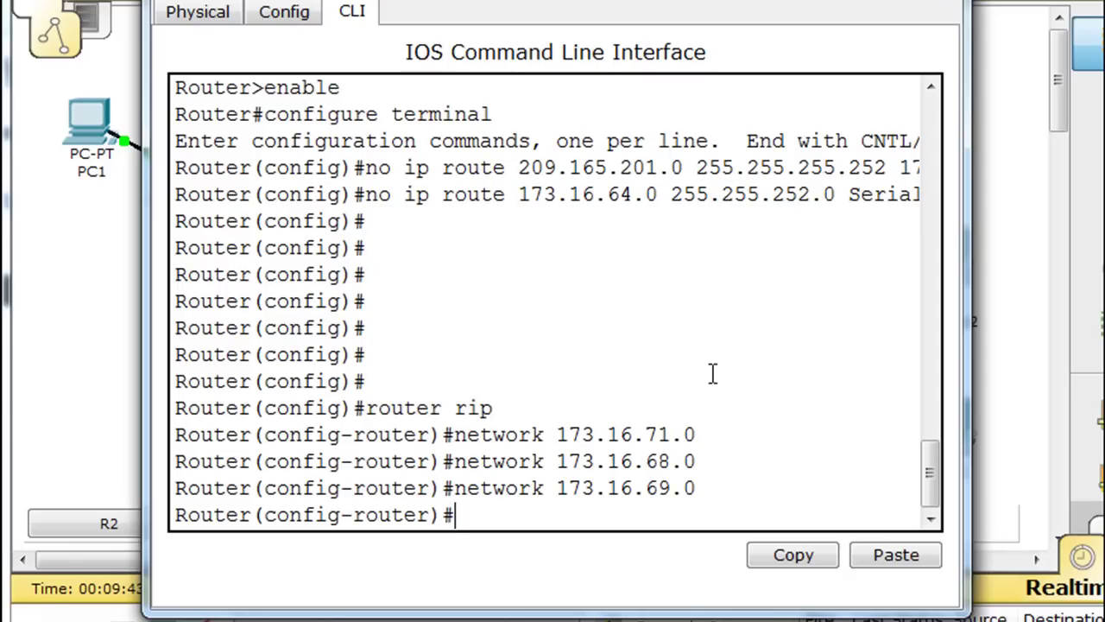
type("exit")
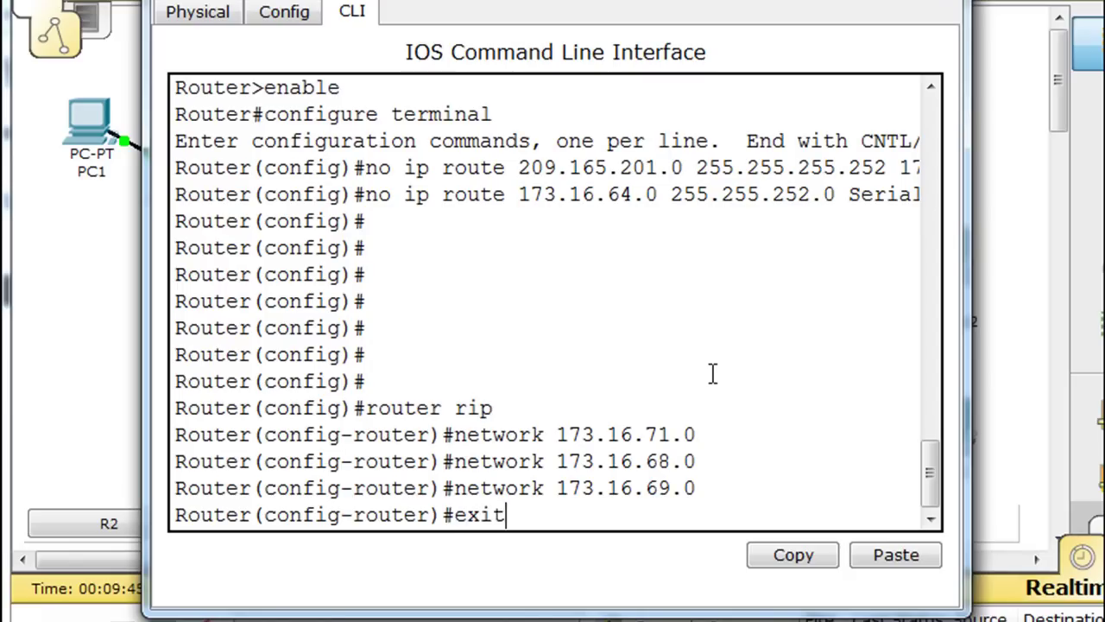
key("Return")
key("ctrl+z")
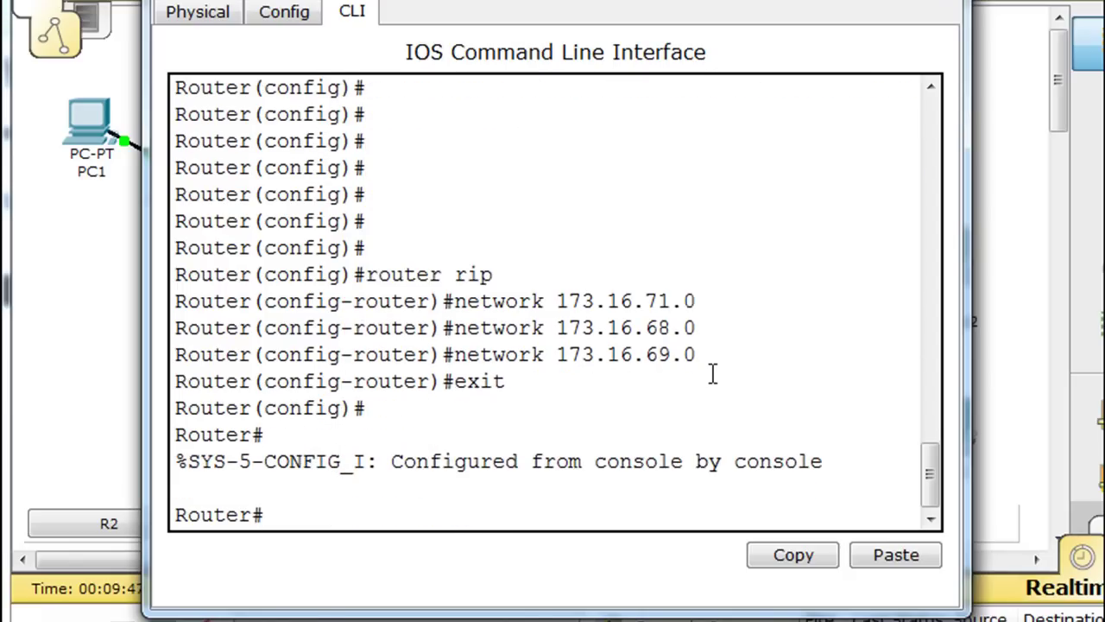
type("show")
key("BackSpace")
key("BackSpace")
key("BackSpace")
key("BackSpace")
Close R2's window and ping 173.16.68.2 from PC0's command prompt
left_click_drag(725, 7, 705, 0)
left_click(928, 2)
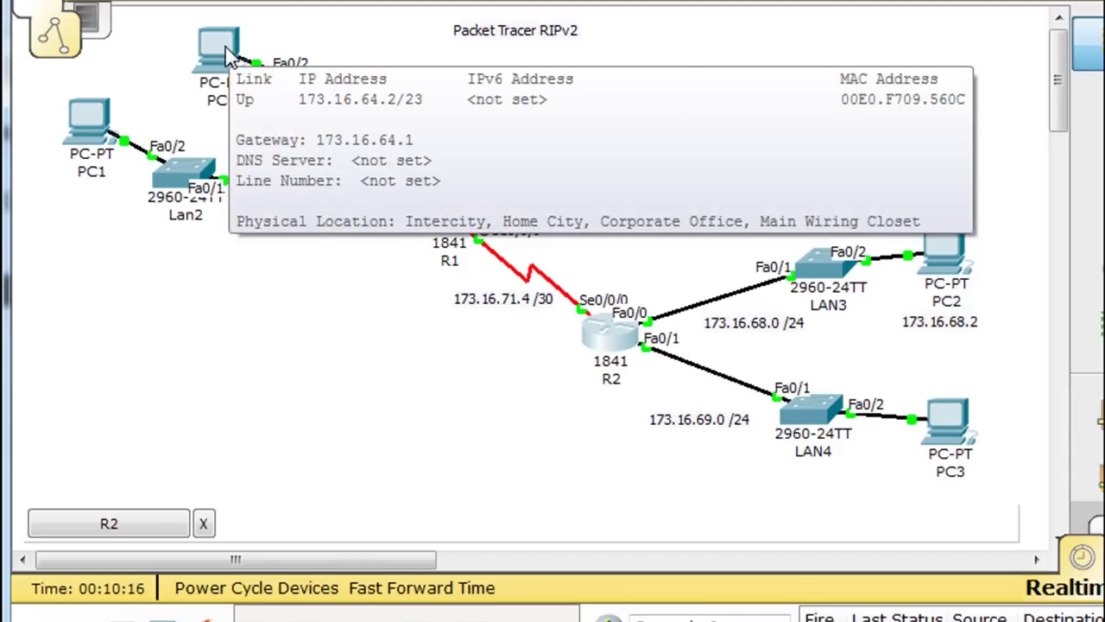
left_click(226, 53)
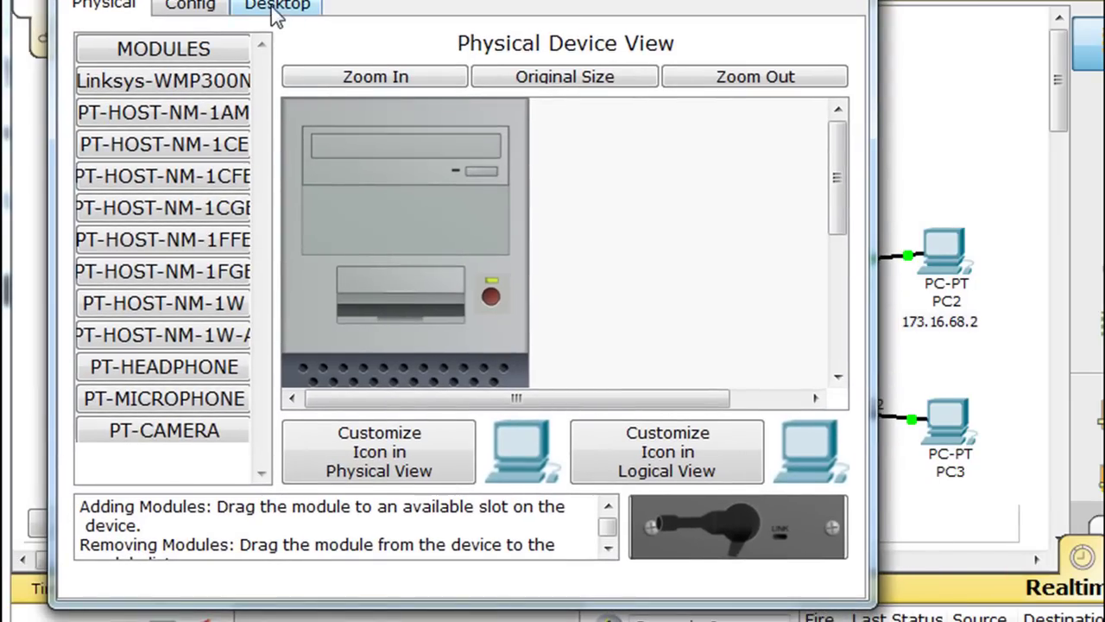
left_click(273, 7)
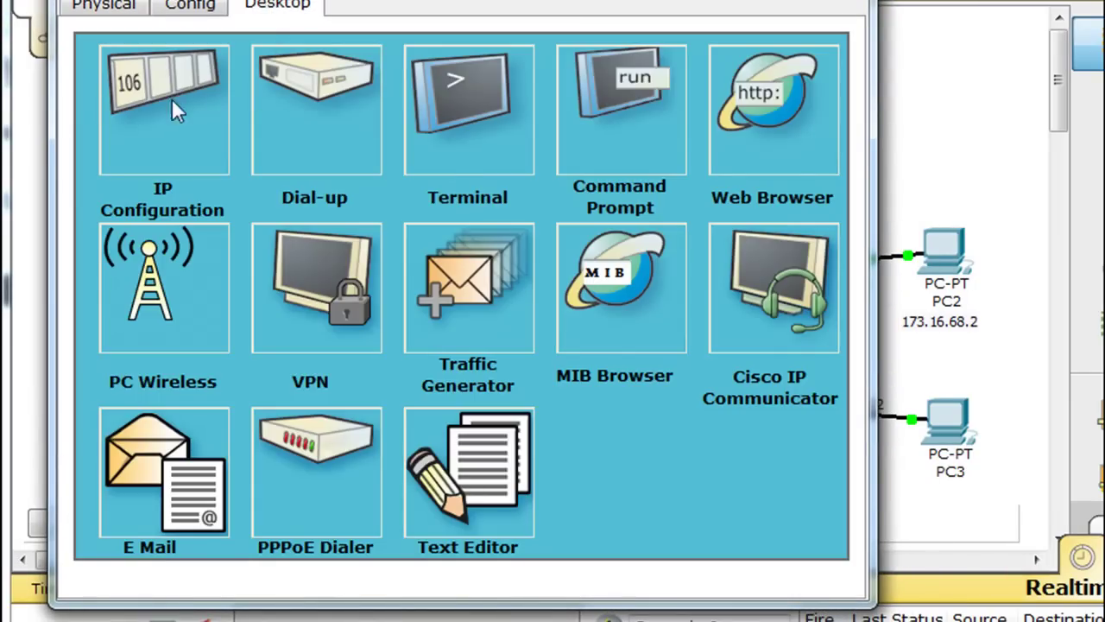
left_click(588, 94)
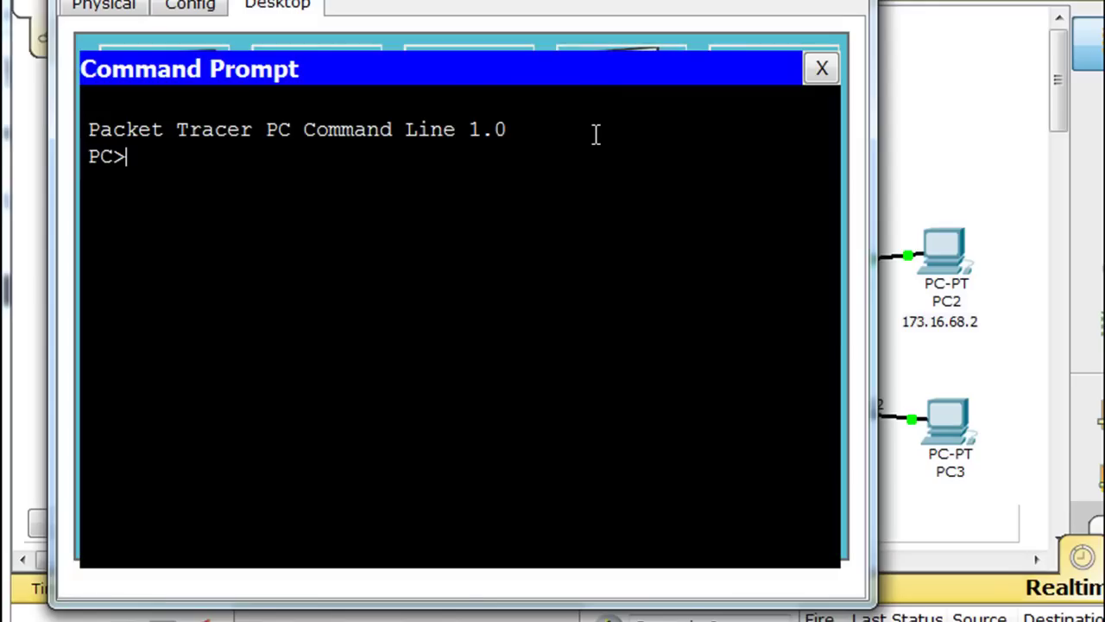
type("ping 173.1")
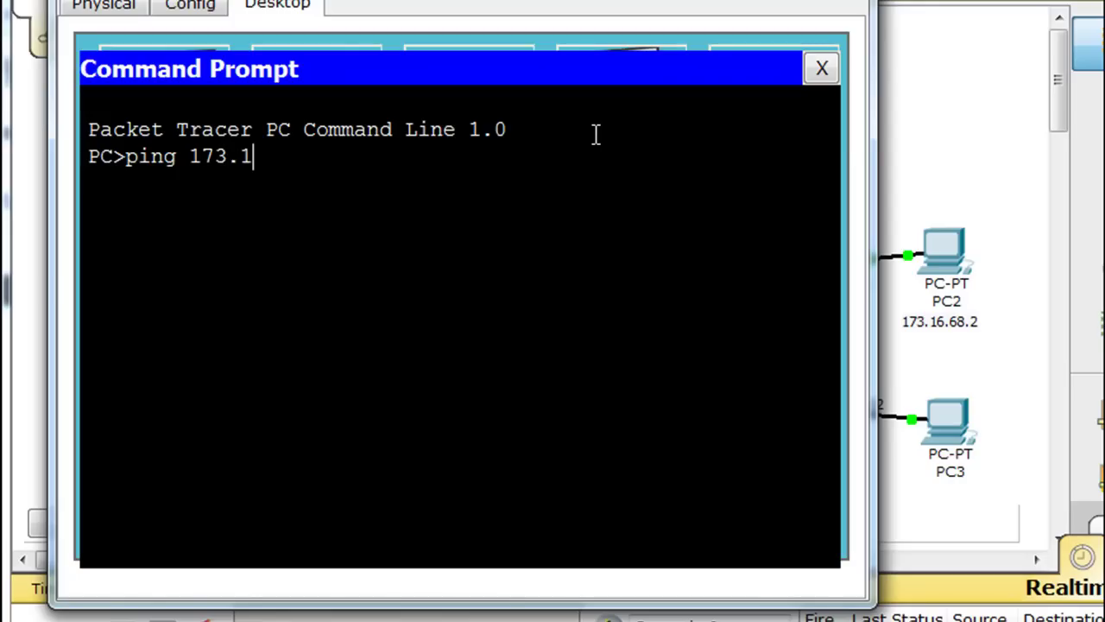
type("6.68.2")
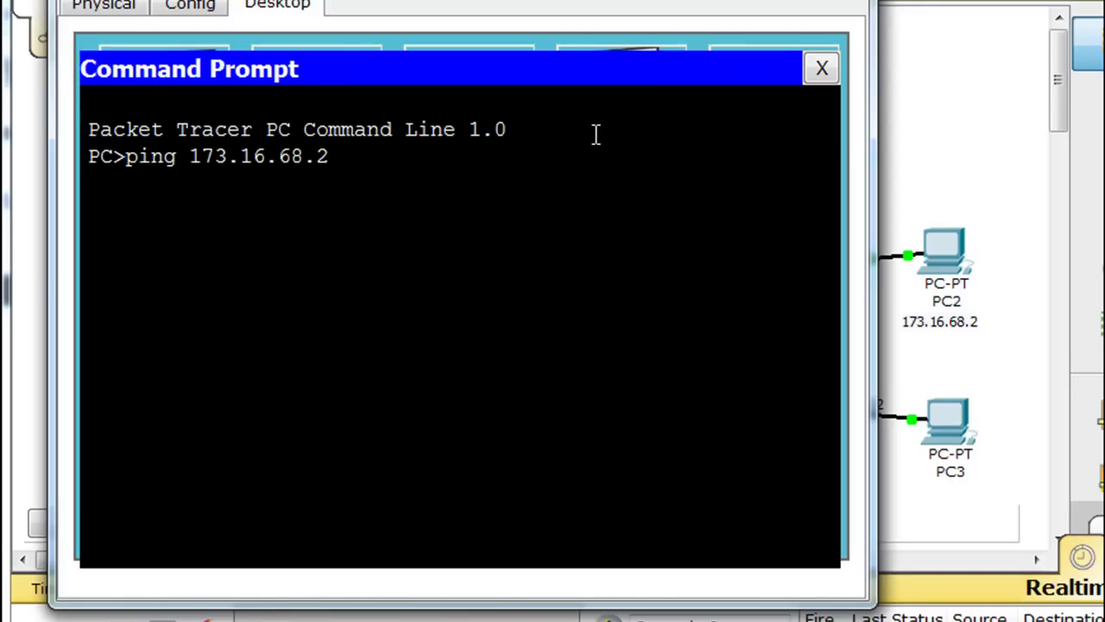
key("Return")
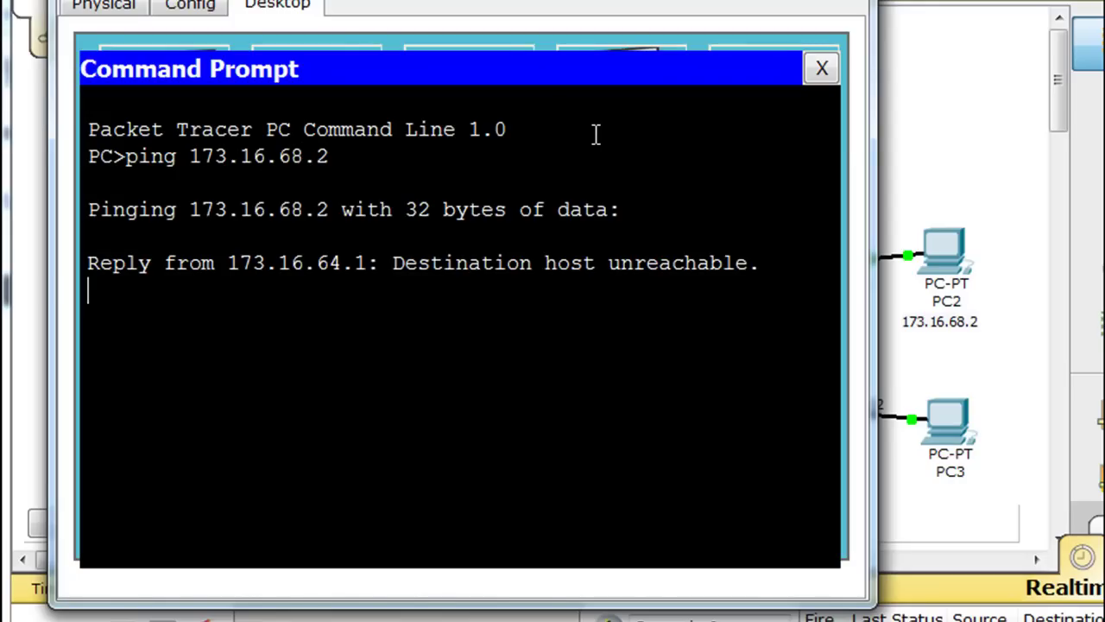
Repeat the ping from PC0 to 173.16.68.2 and close PC0's window
left_click_drag(480, 0, 521, 2)
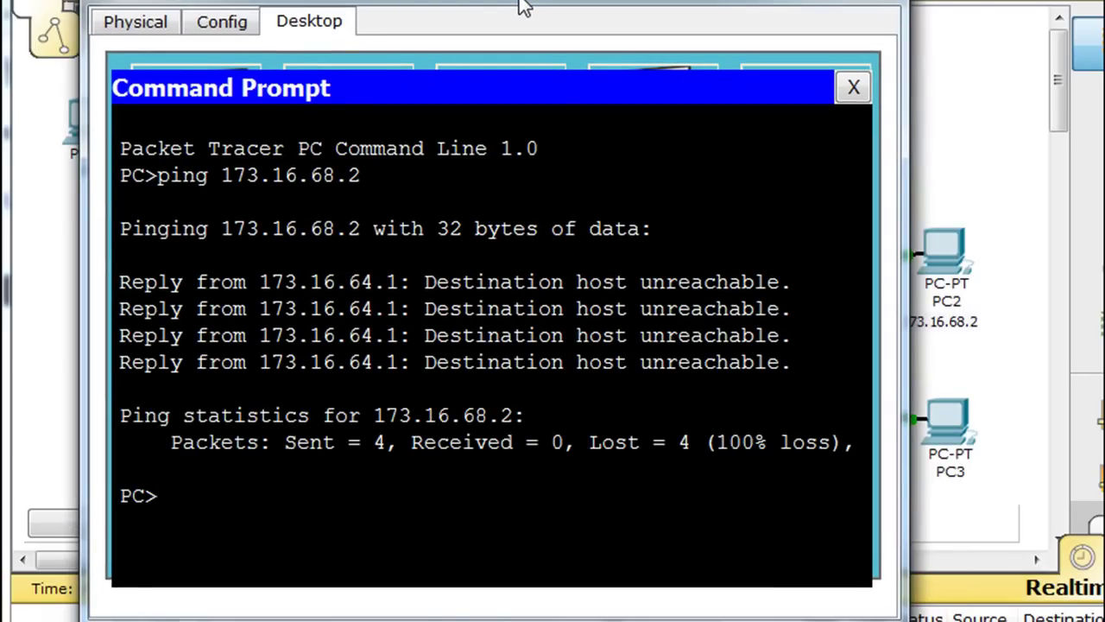
key("Up")
key("Return")
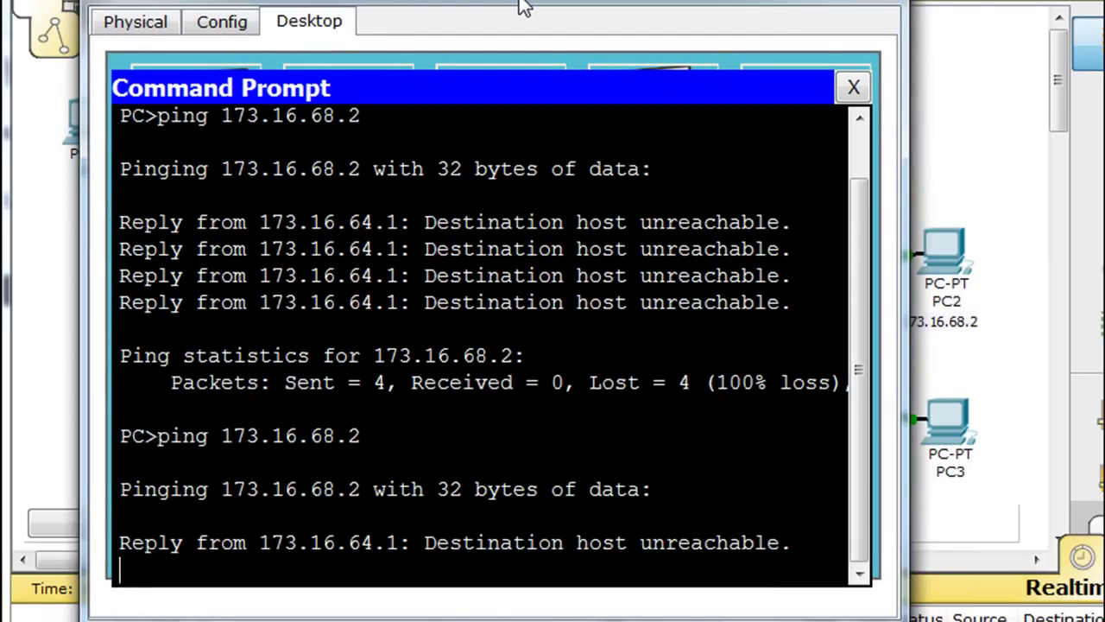
left_click(889, 7)
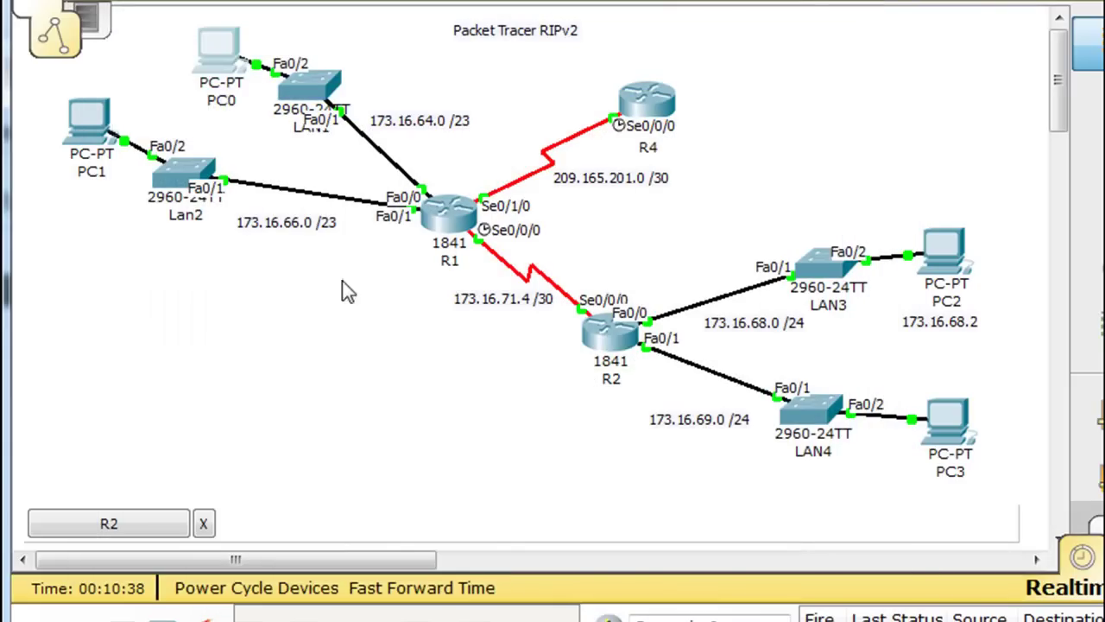
Display the routing table of router R1 with show ip route
left_click(451, 215)
left_click_drag(346, 21, 523, 0)
key("space")
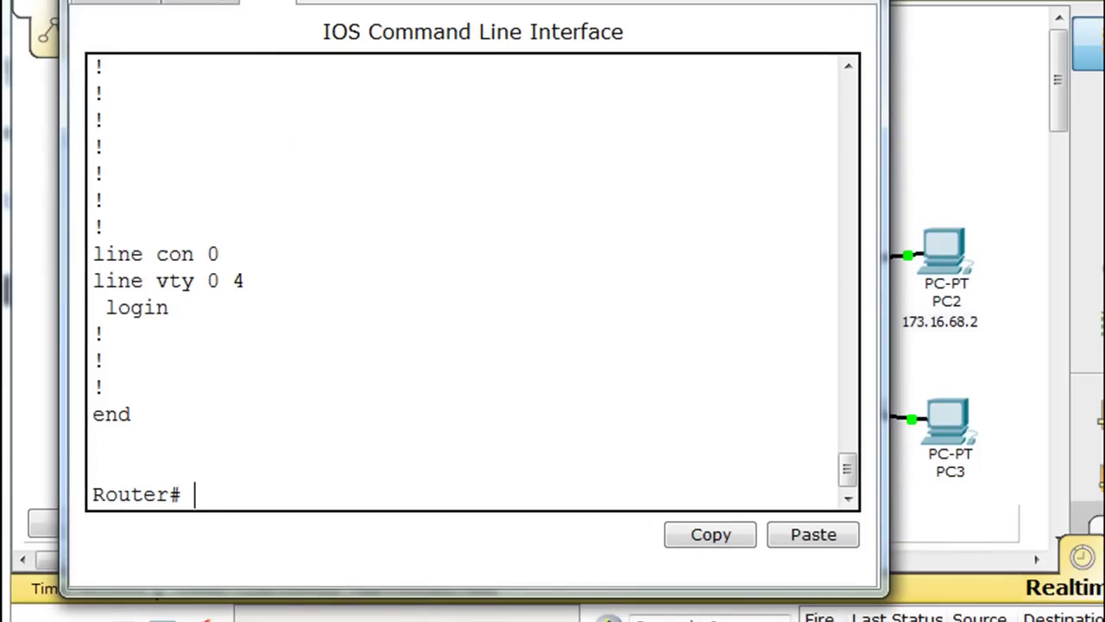
type("show ip route")
key("Return")
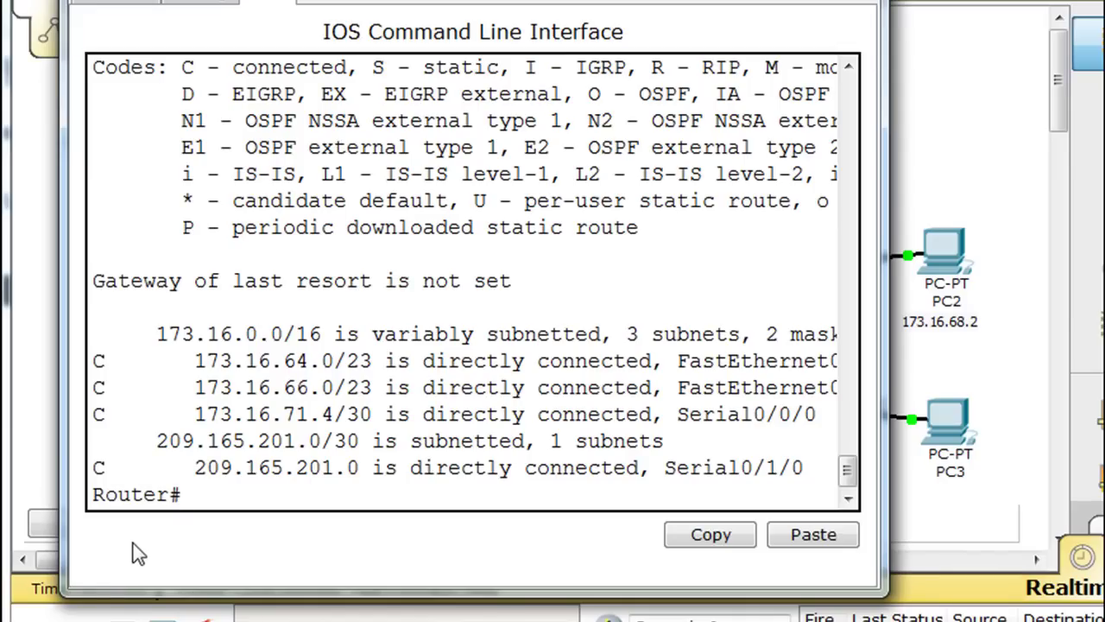
Page through R1's running configuration with show run to check its RIP section, and close R1's window
type("show ru")
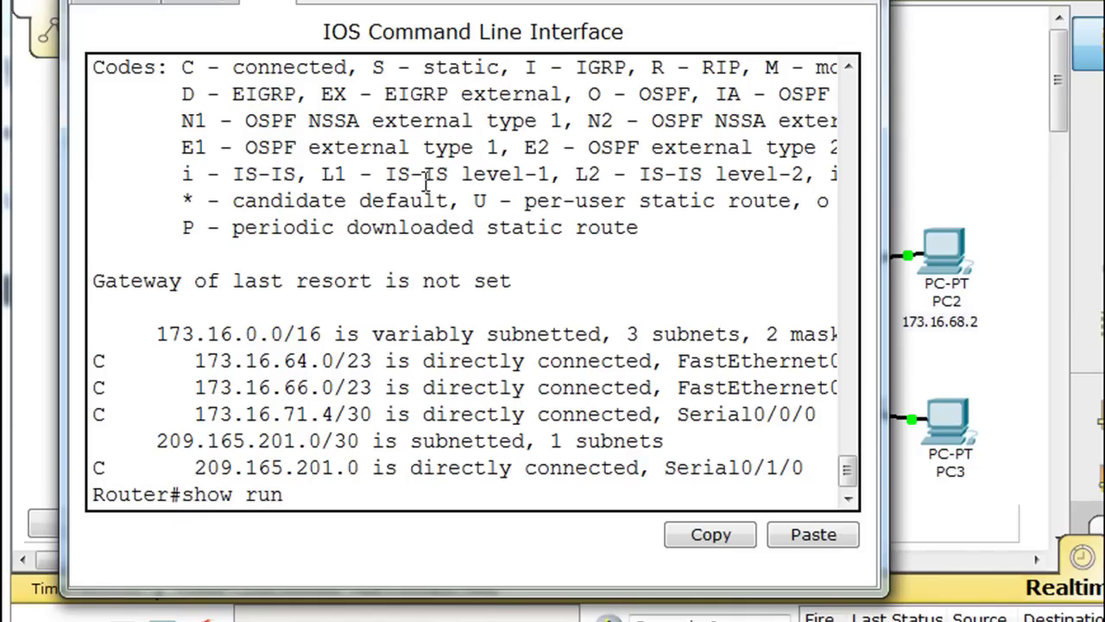
type("n")
key("Return")
key("space")
key("space")
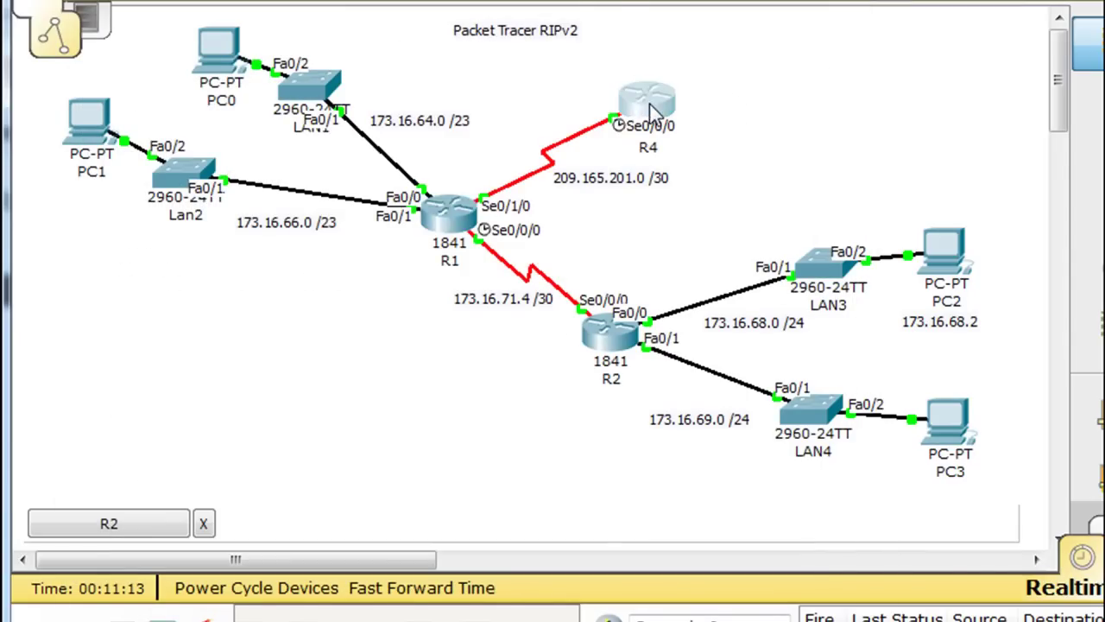
Open router R4's command line and examine the RIP section of its running configuration
left_click(612, 331)
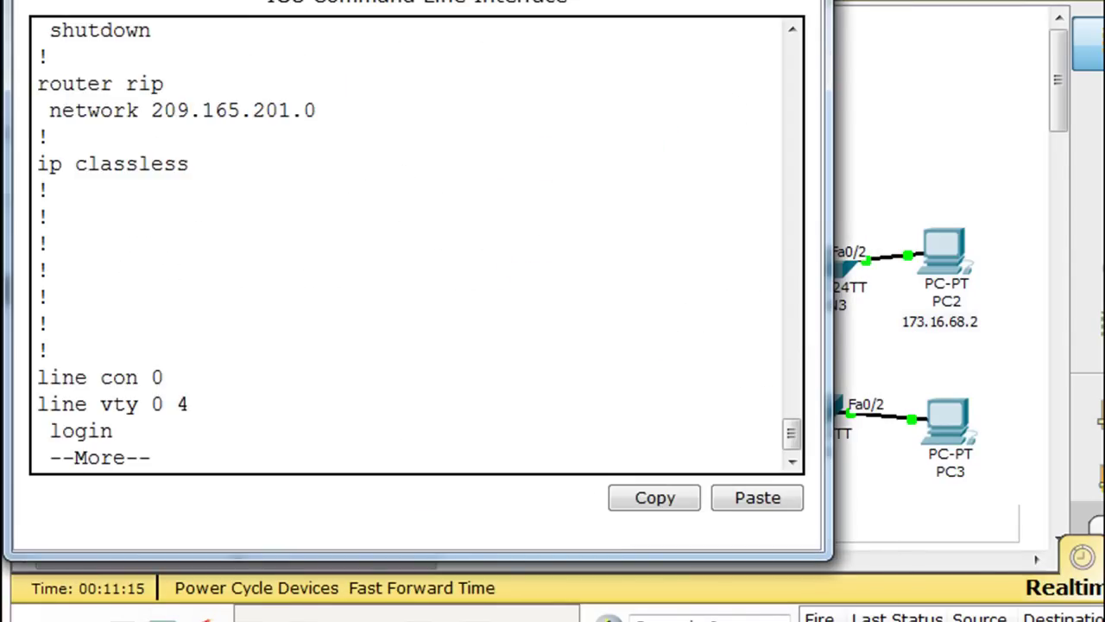
key("space")
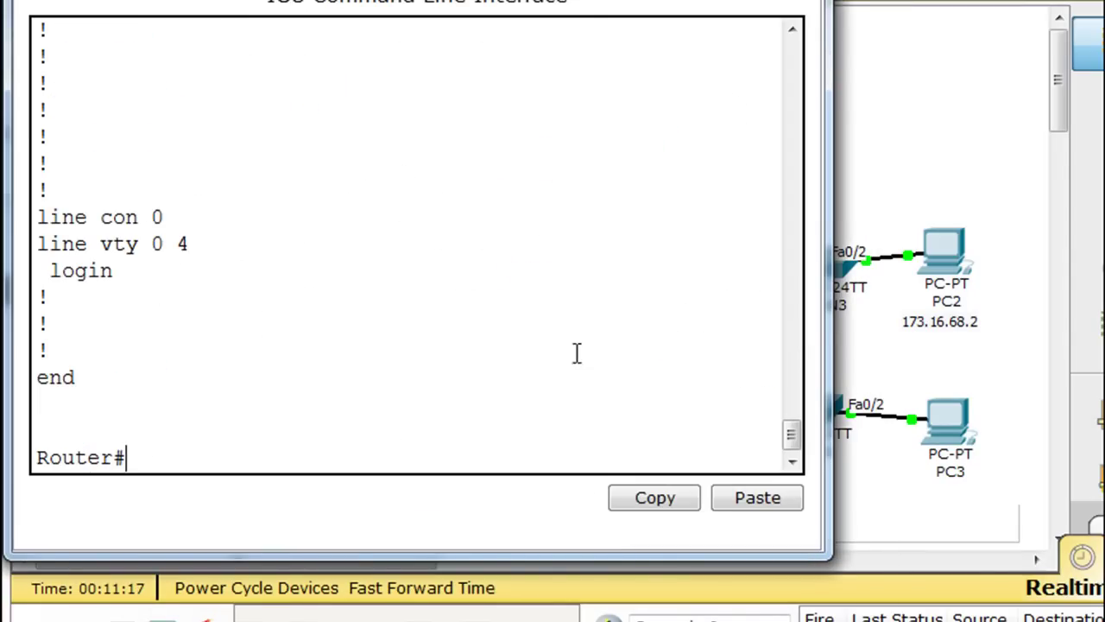
left_click_drag(793, 436, 799, 414)
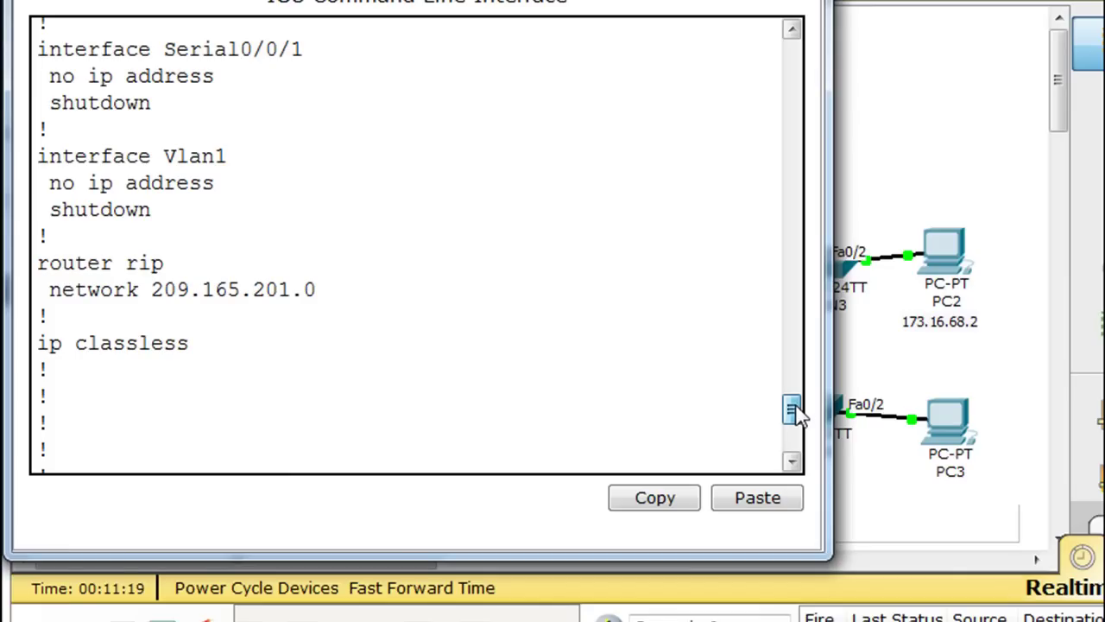
left_click_drag(793, 414, 795, 439)
Display R4's routing table with show ip route, and close R4's window
type("show ip route")
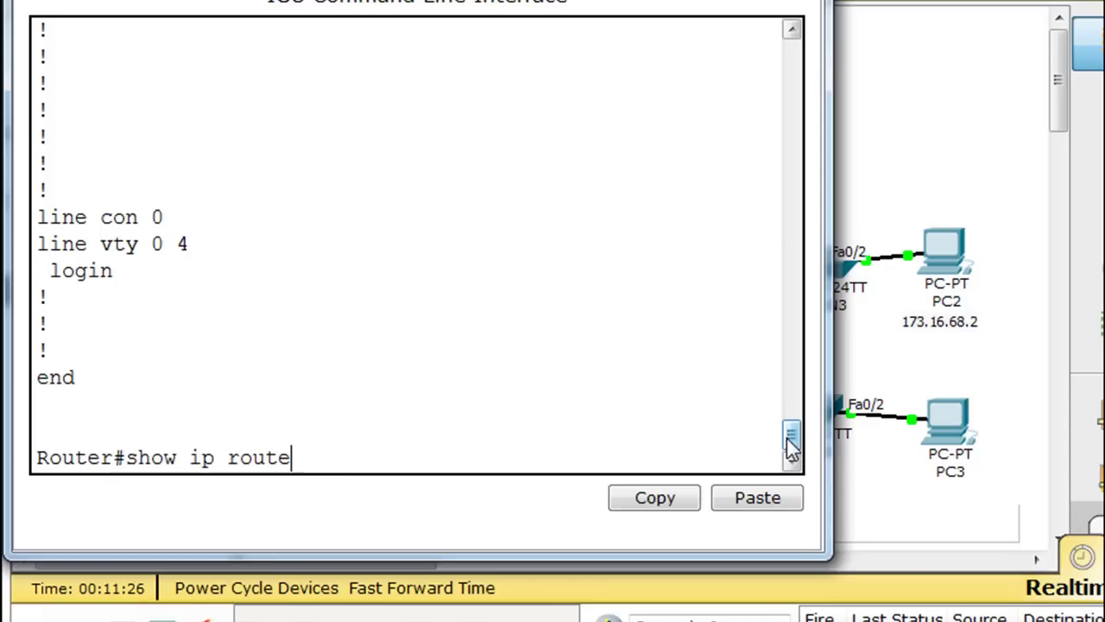
key("Return")
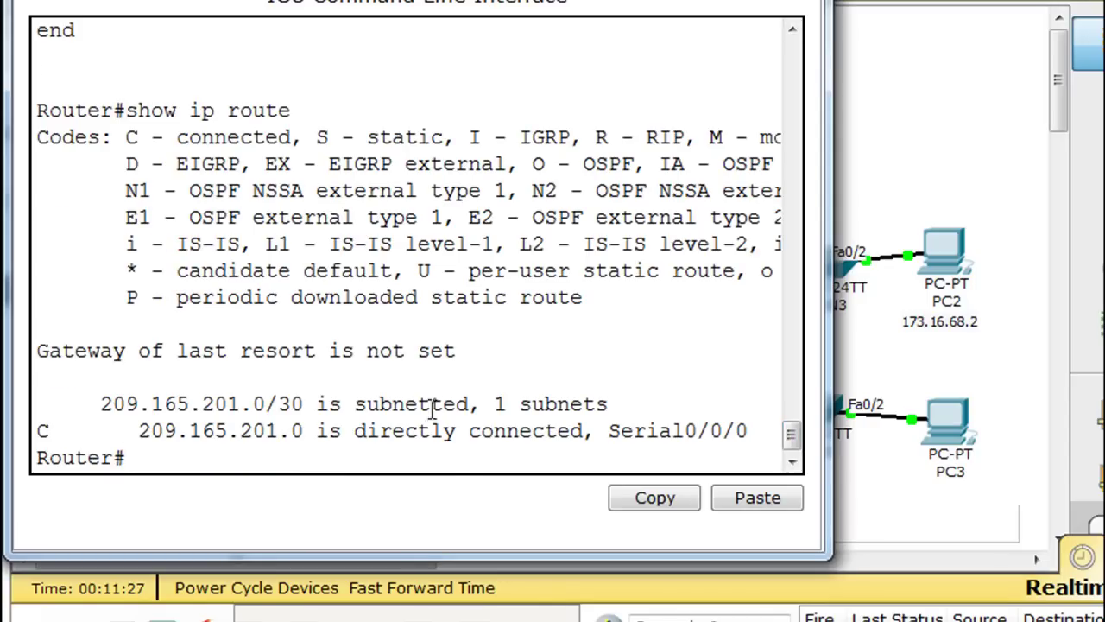
left_click_drag(561, 4, 634, 10)
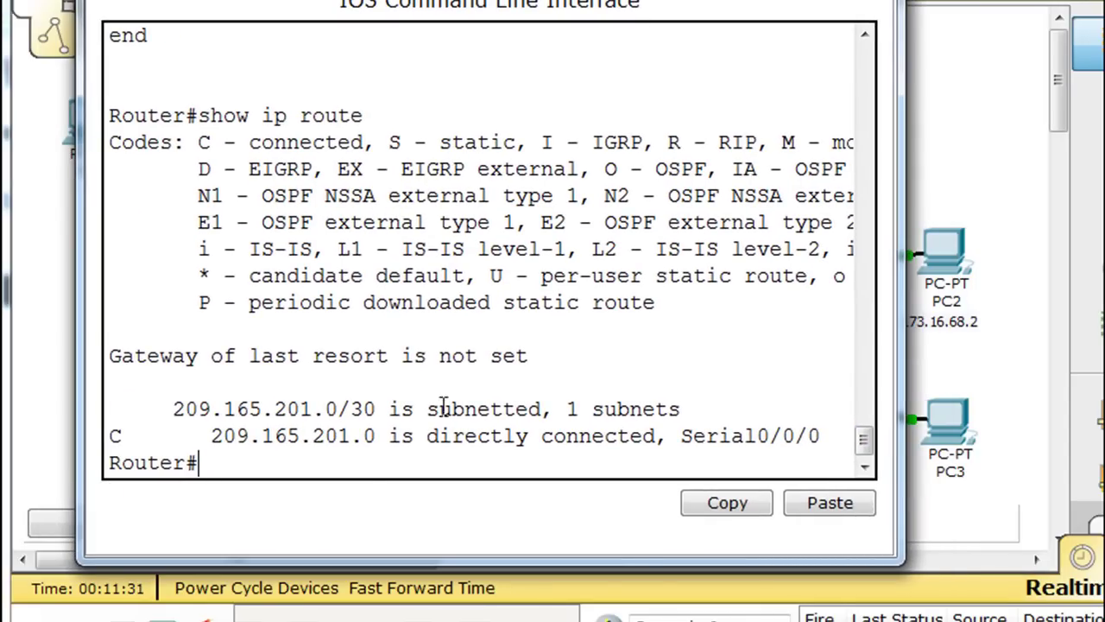
key("alt+F4")
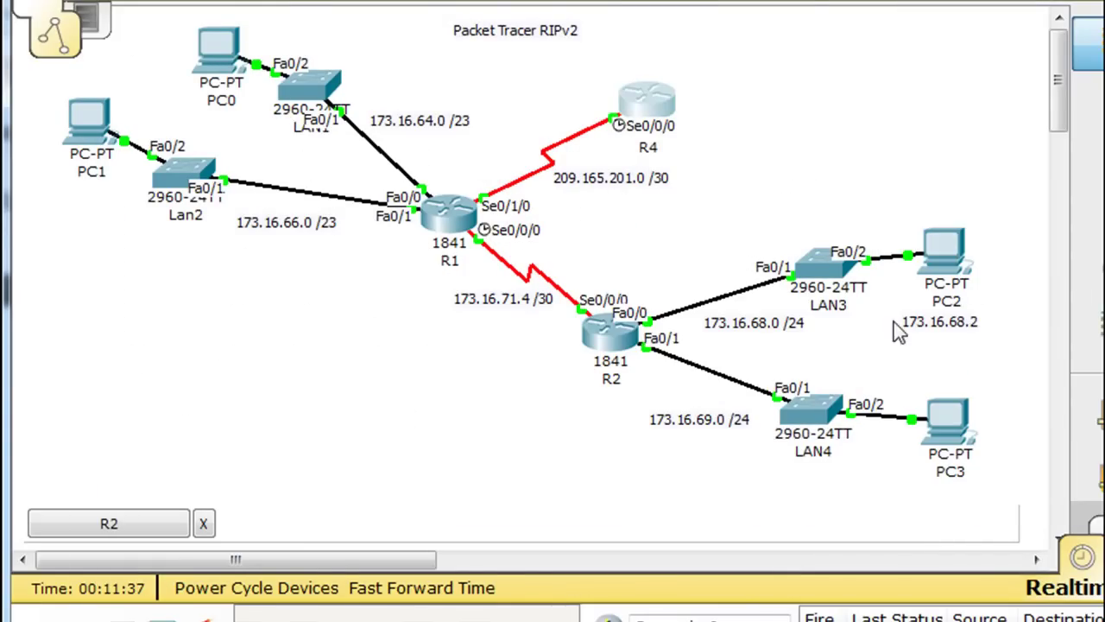
Reopen R4's command line and set its RIP process to version 2 in router rip configuration mode
mouse_move(819, 455)
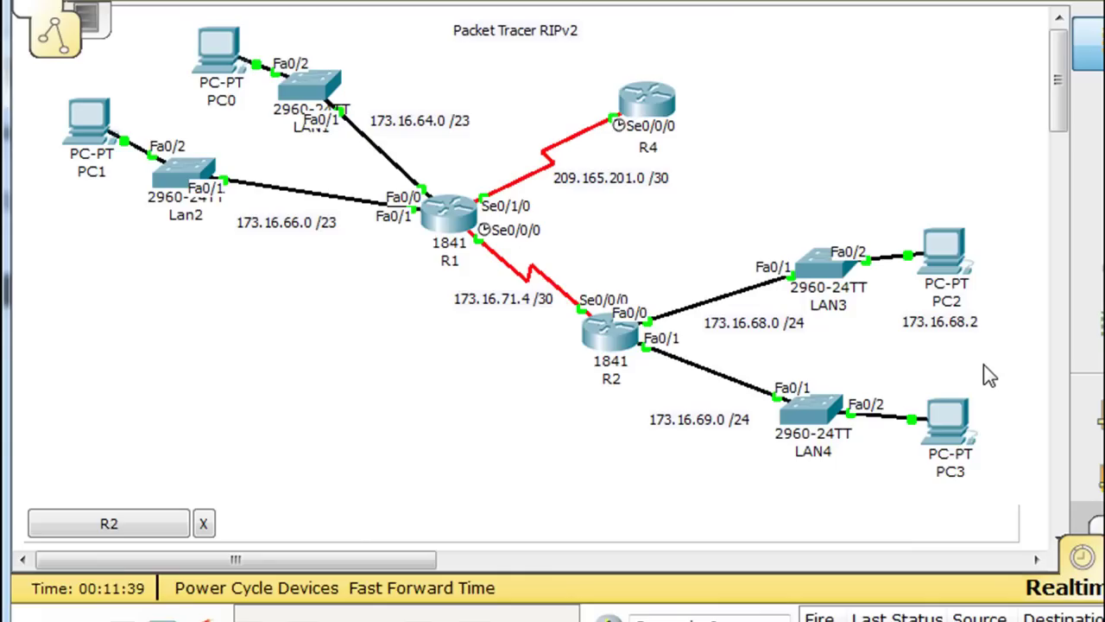
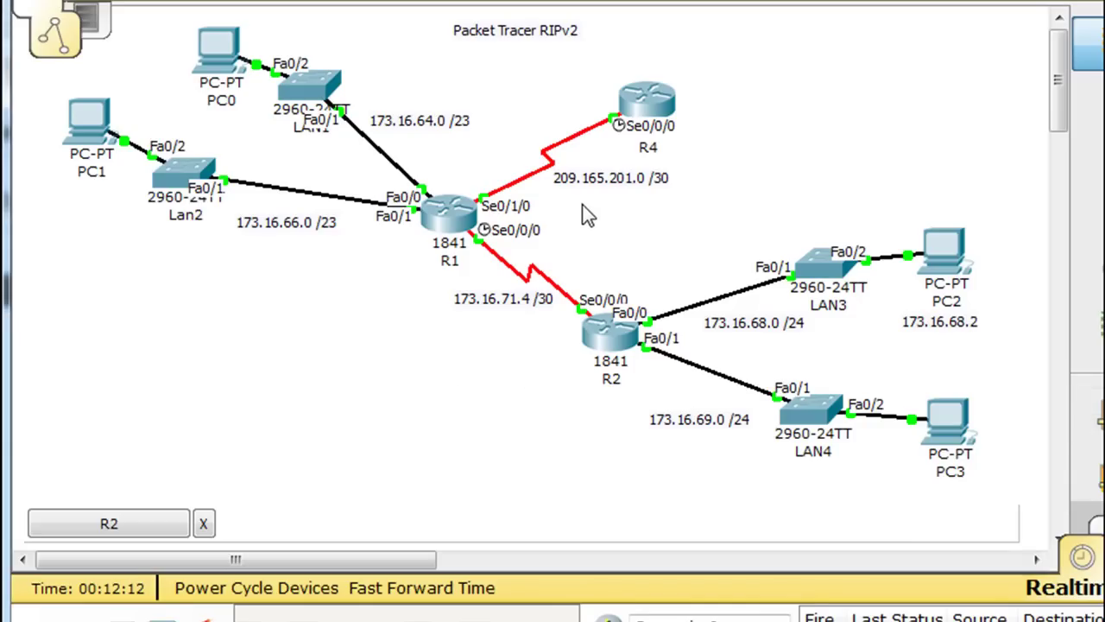
left_click(657, 106)
left_click_drag(367, 7, 523, 11)
type("con")
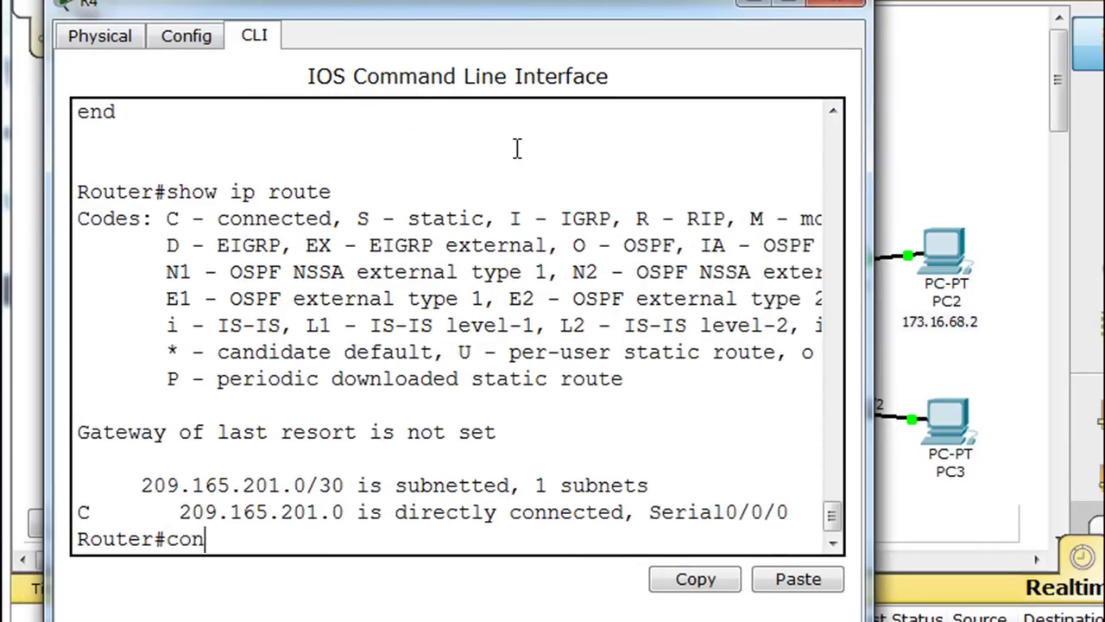
type("f t")
key("Return")
type("router rip")
key("Return")
type("version 2")
key("Return")
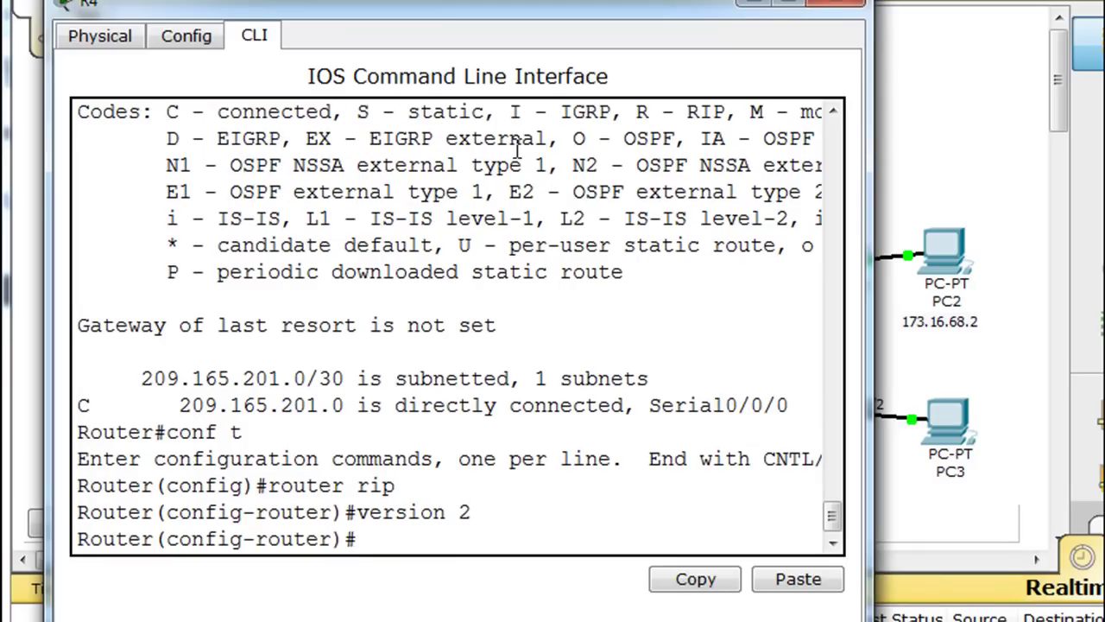
Disable automatic route summarization for R4's RIP process with no auto-summary, and leave configuration mode
type("no auto")
key("Tab")
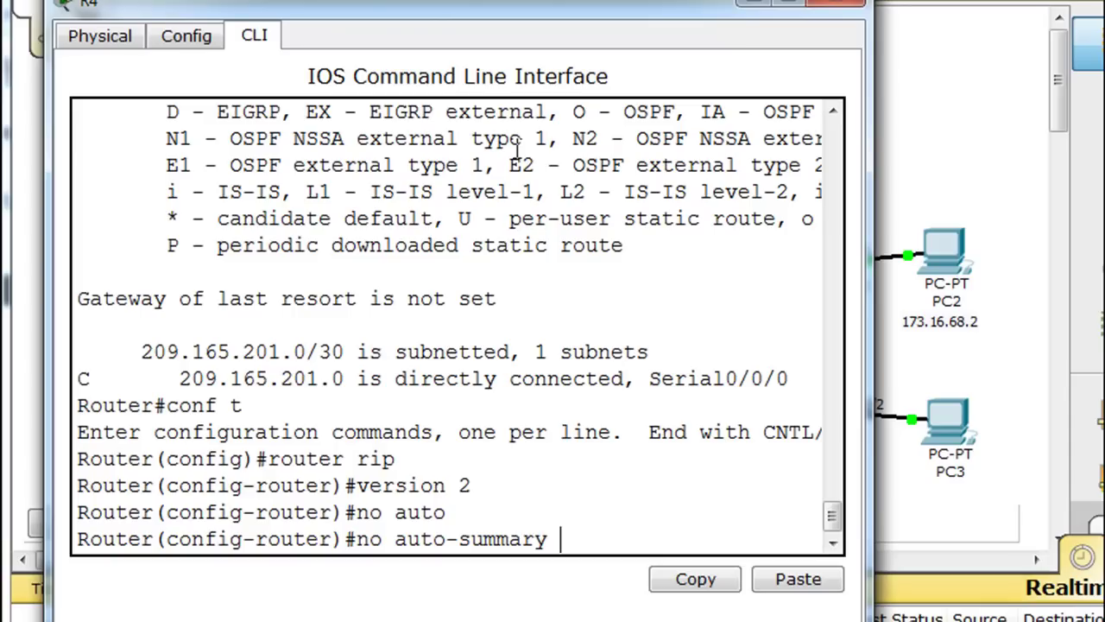
key("Return")
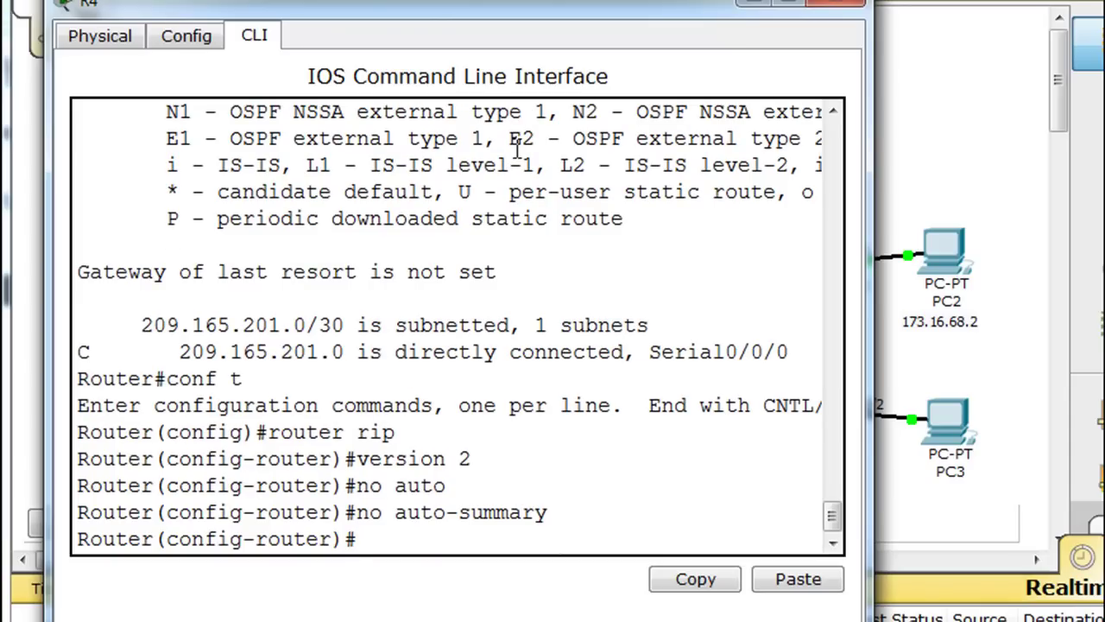
key("ctrl+z")
Check the RIP settings in R4's running configuration with show run, and close R4's window
type("show run")
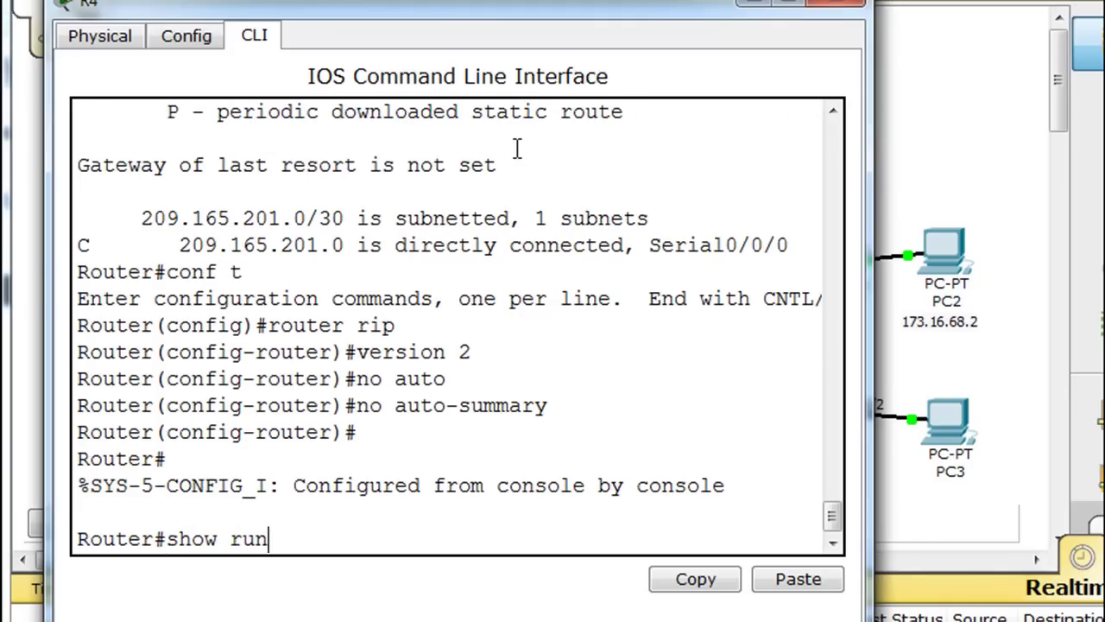
key("Return")
key("space")
key("space")
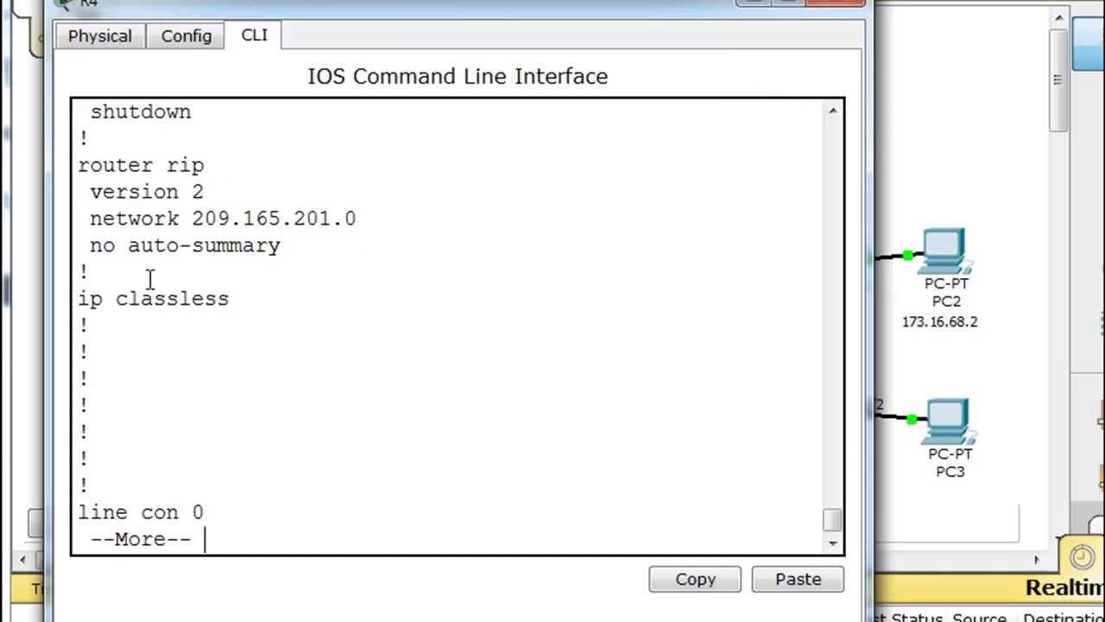
left_click(836, 6)
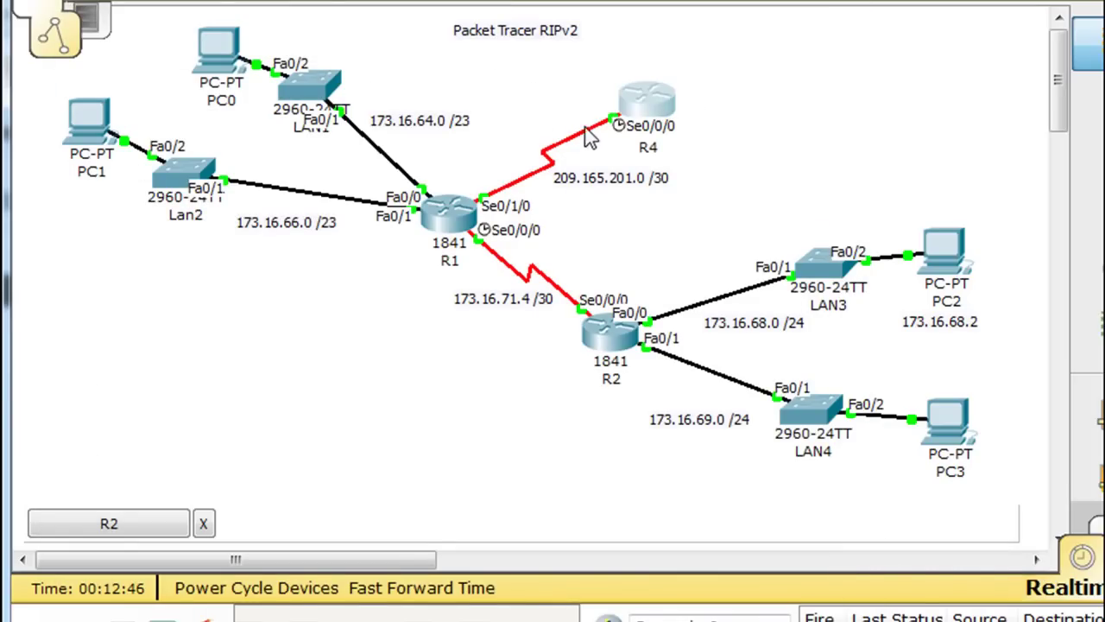
Open R1's command line and set its RIP process to version 2 in router rip configuration mode
left_click(454, 214)
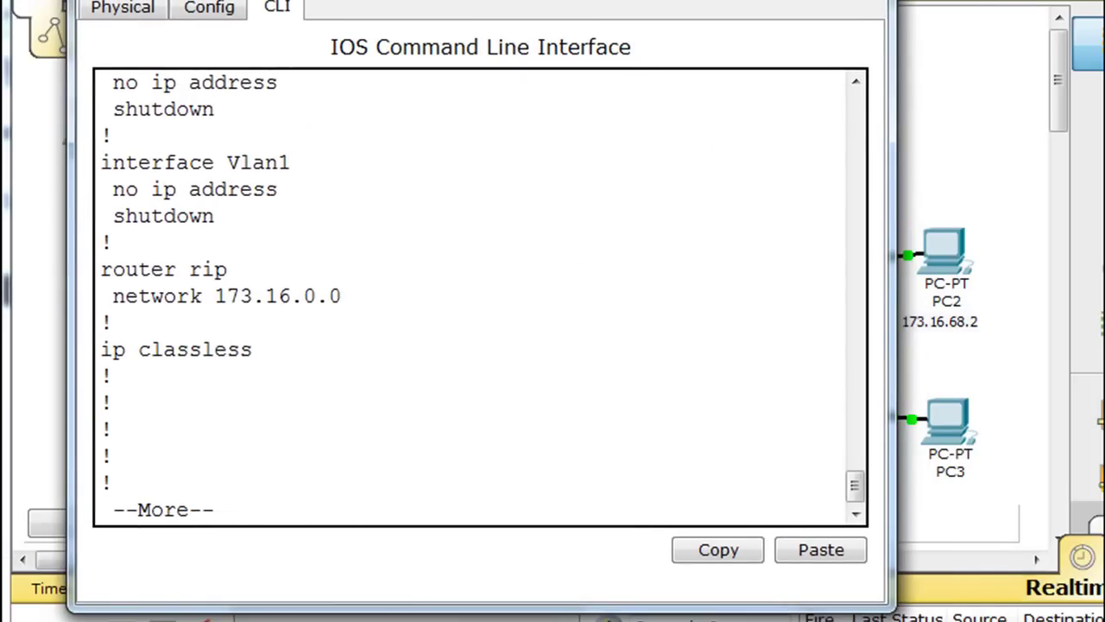
key("space")
type("conf t")
key("Return")
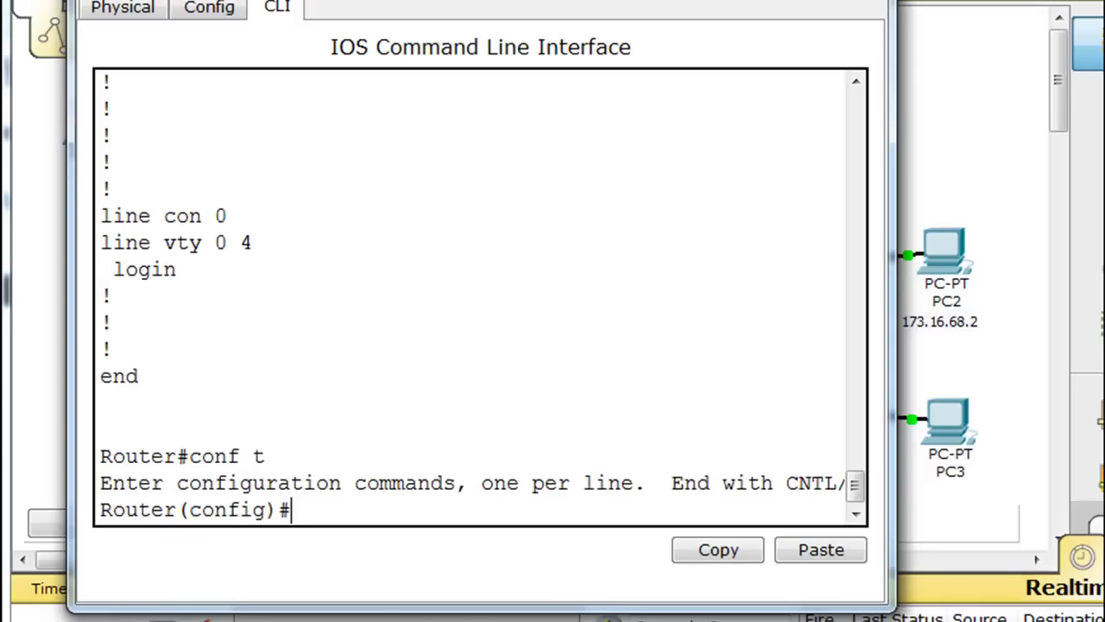
type("router rip")
key("Return")
type("version 2")
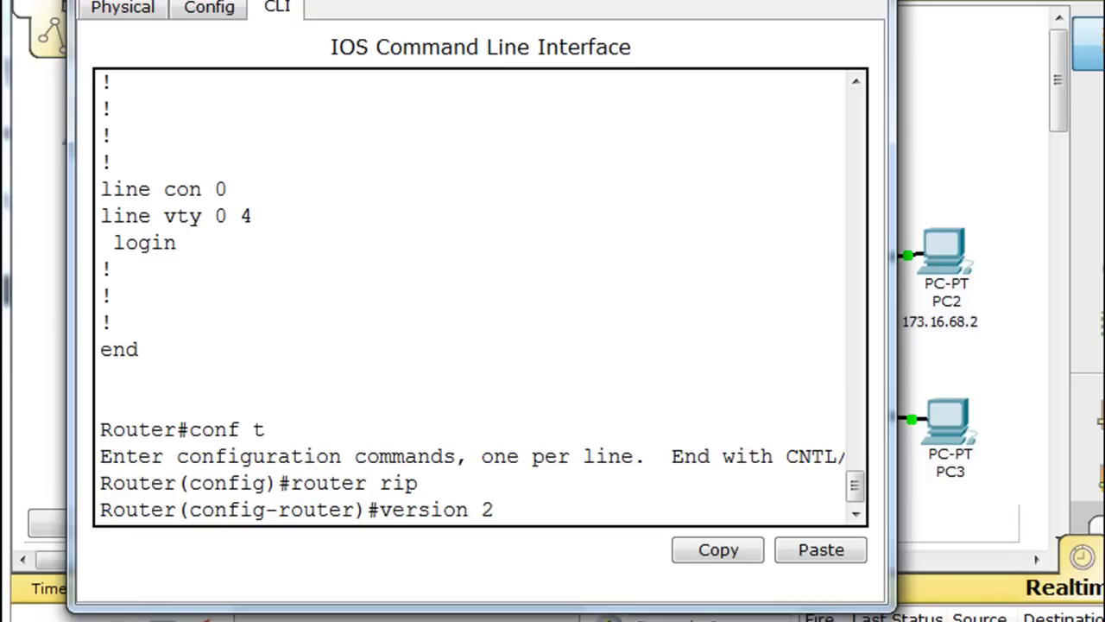
key("Return")
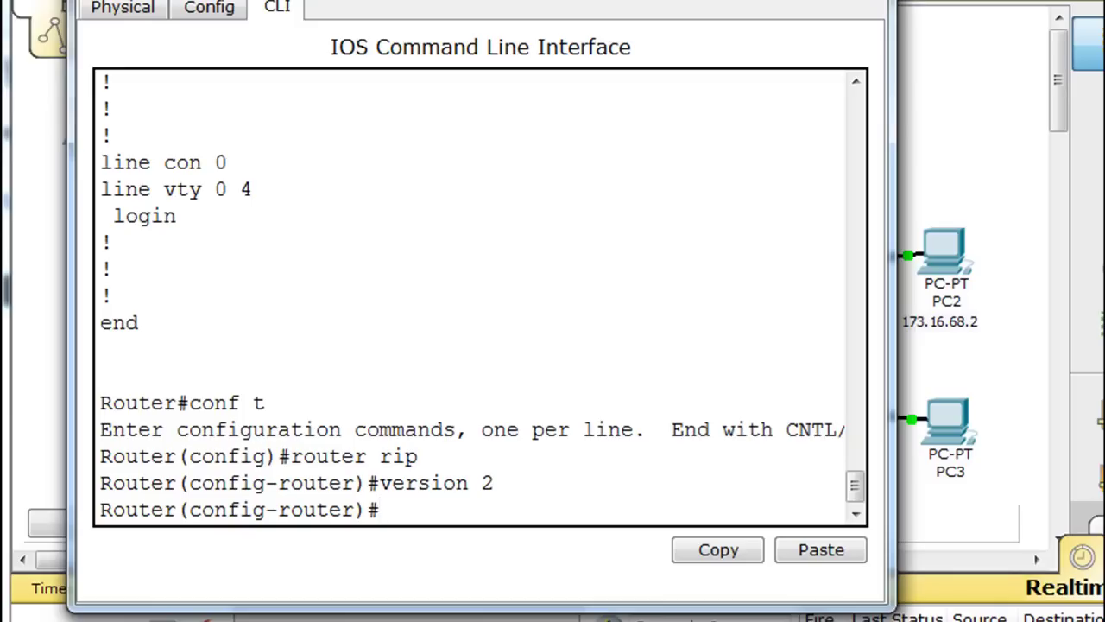
Disable automatic route summarization for R1's RIP process with no auto-summary, leave configuration mode and close R1's window
type("no au")
key("Tab")
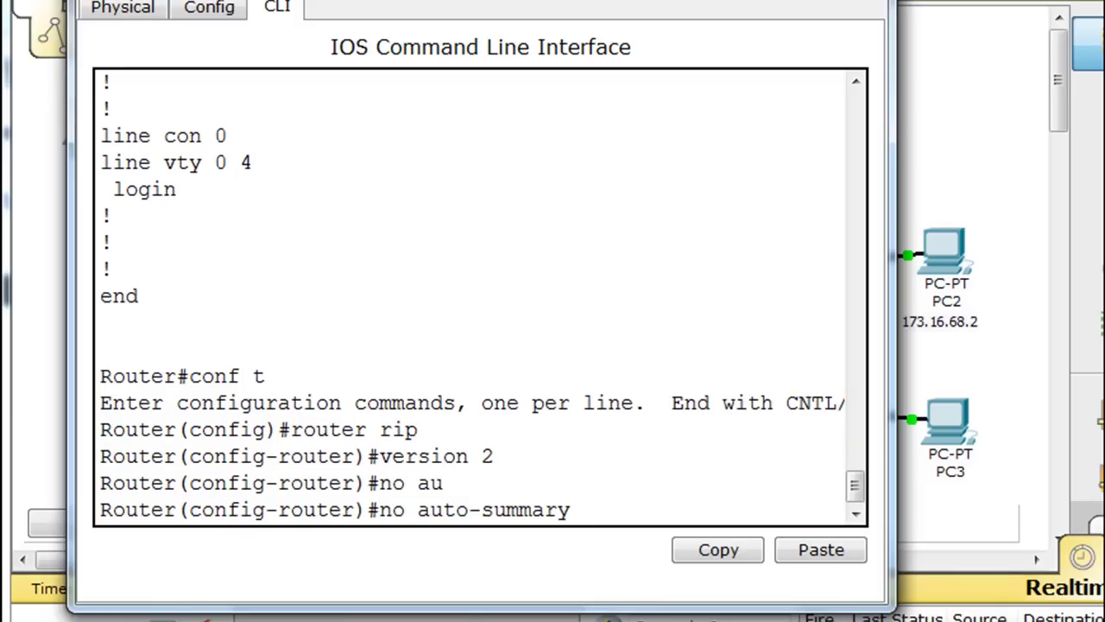
key("Return")
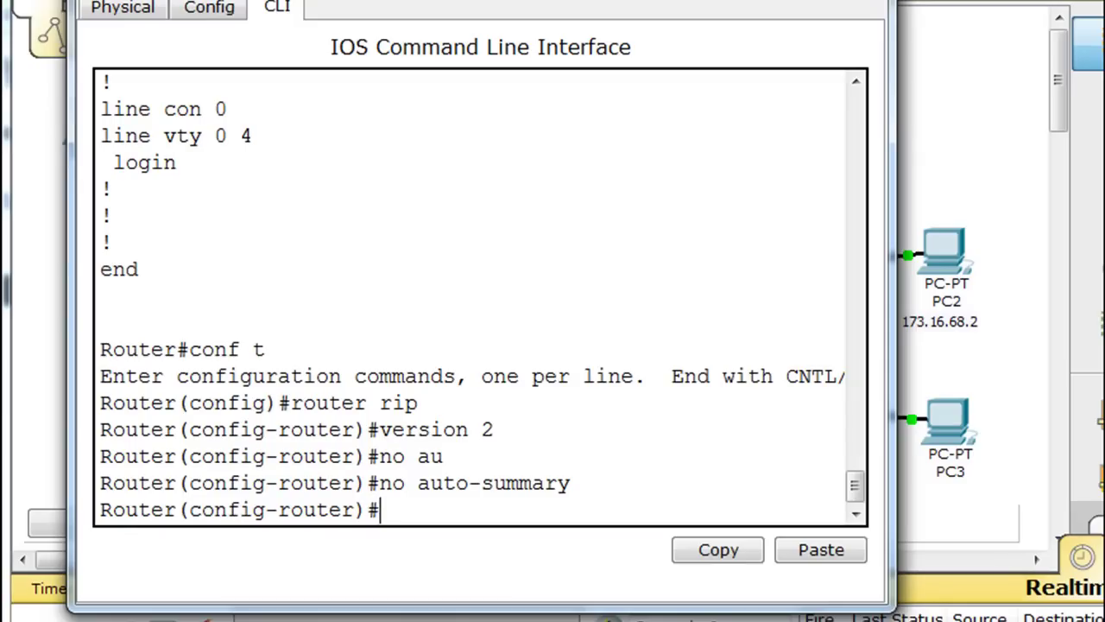
type("en")
key("Return")
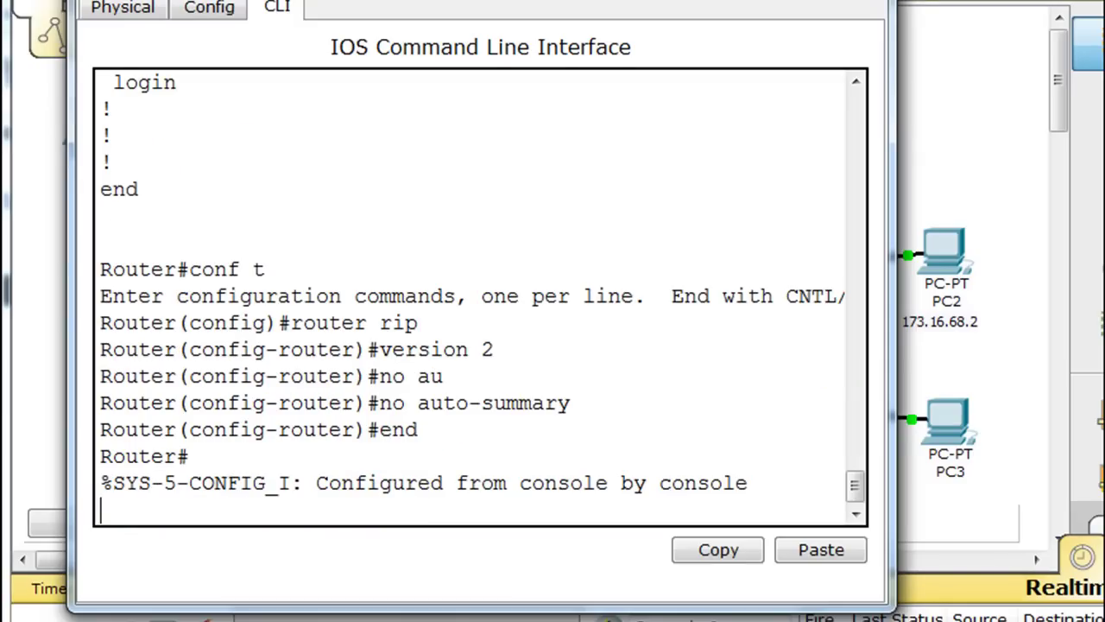
key("alt+F4")
Open R2's command line and set its RIP process to version 2 in router rip configuration mode
left_click(614, 339)
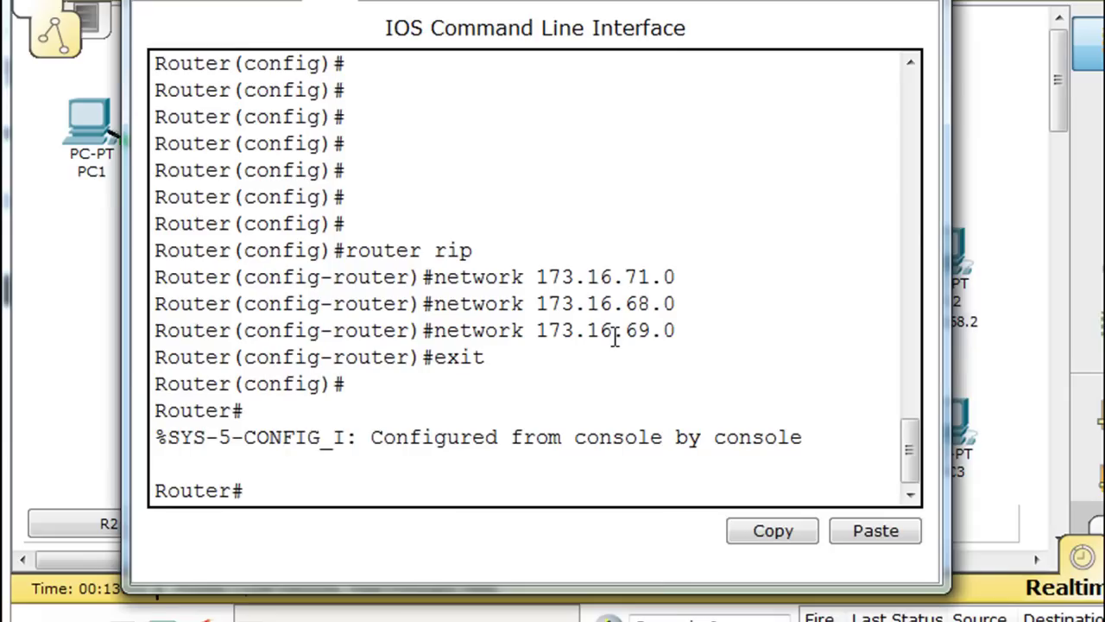
left_click(387, 471)
left_click(388, 488)
type("conf t")
key("Return")
type("router ru")
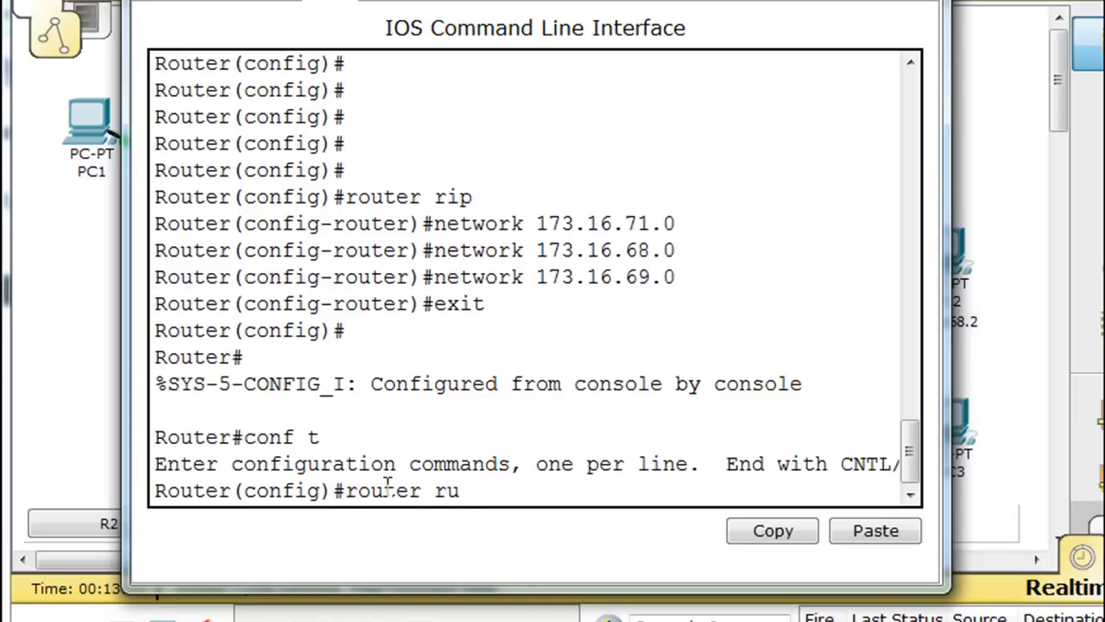
type("ip")
key("Return")
type("verion")
key("Left")
key("Left")
type("s")
key("Right")
key("Right")
key("Right")
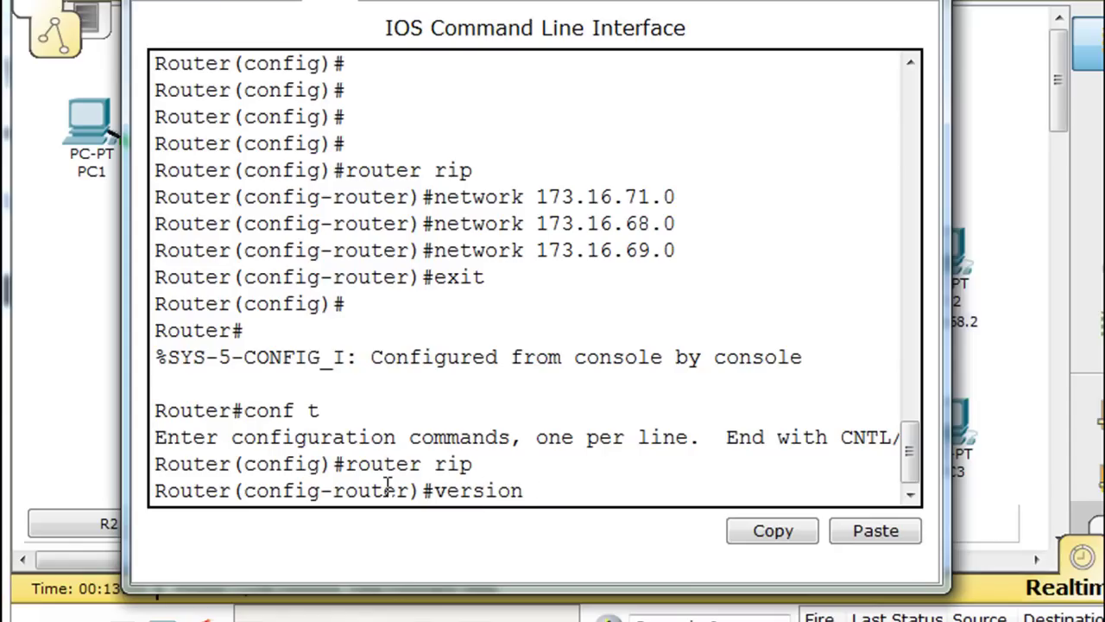
type("2")
key("Return")
Disable automatic route summarization for R2's RIP process with no auto-summary, and leave configuration mode
type("no au")
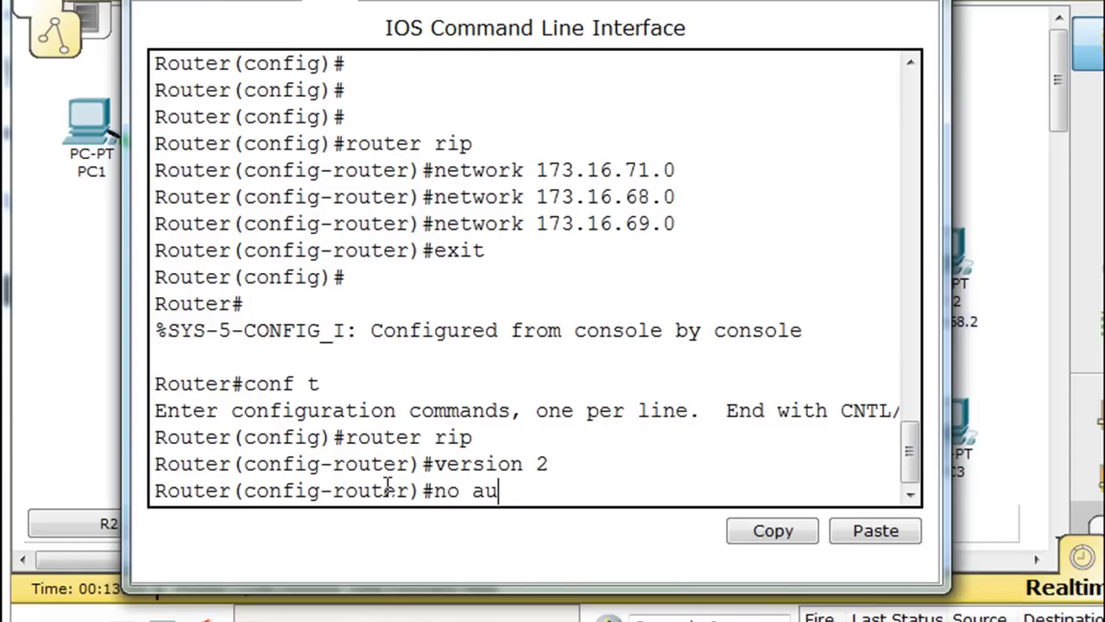
key("Tab")
key("Return")
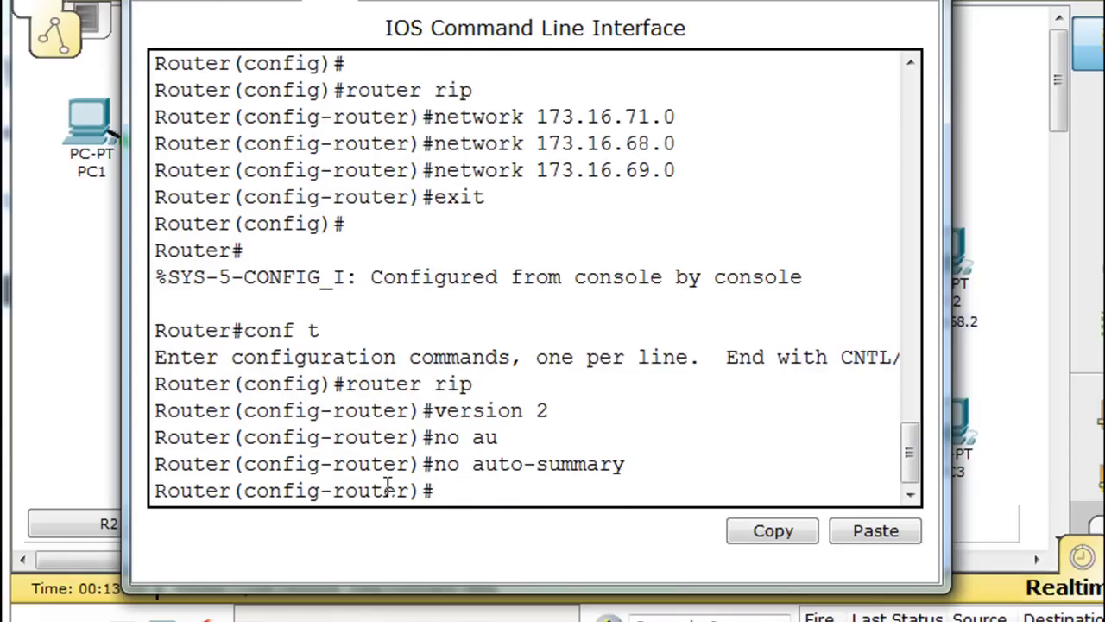
type("end")
key("Return")
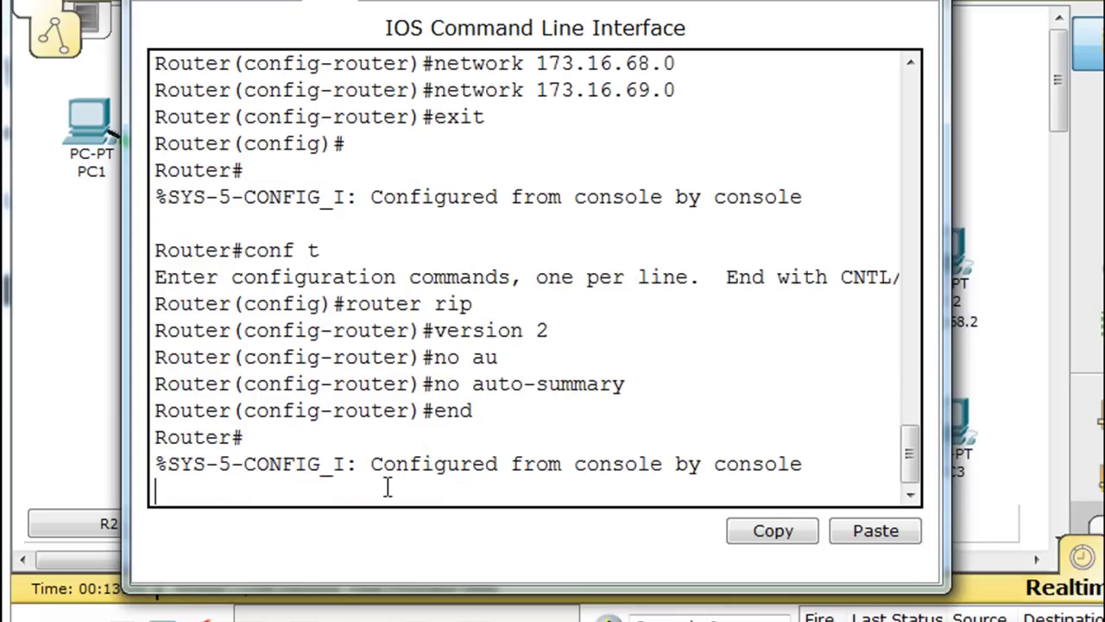
key("Return")
Check the router rip section of R2's running configuration with show run, and close R2's window
type("show ru")
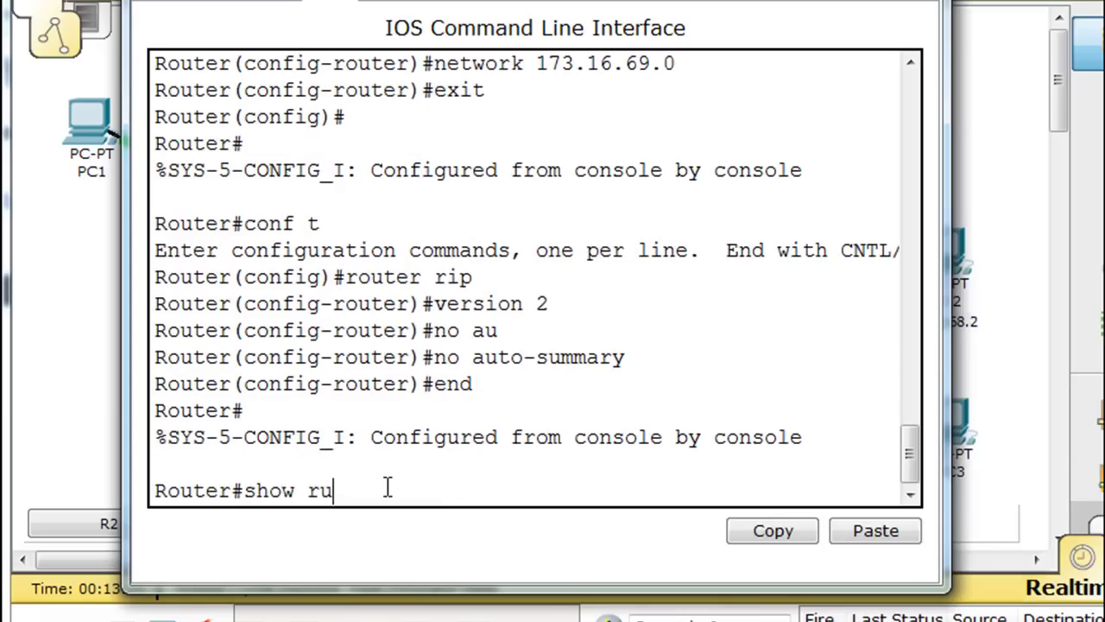
type("n")
key("Return")
key("space")
key("space")
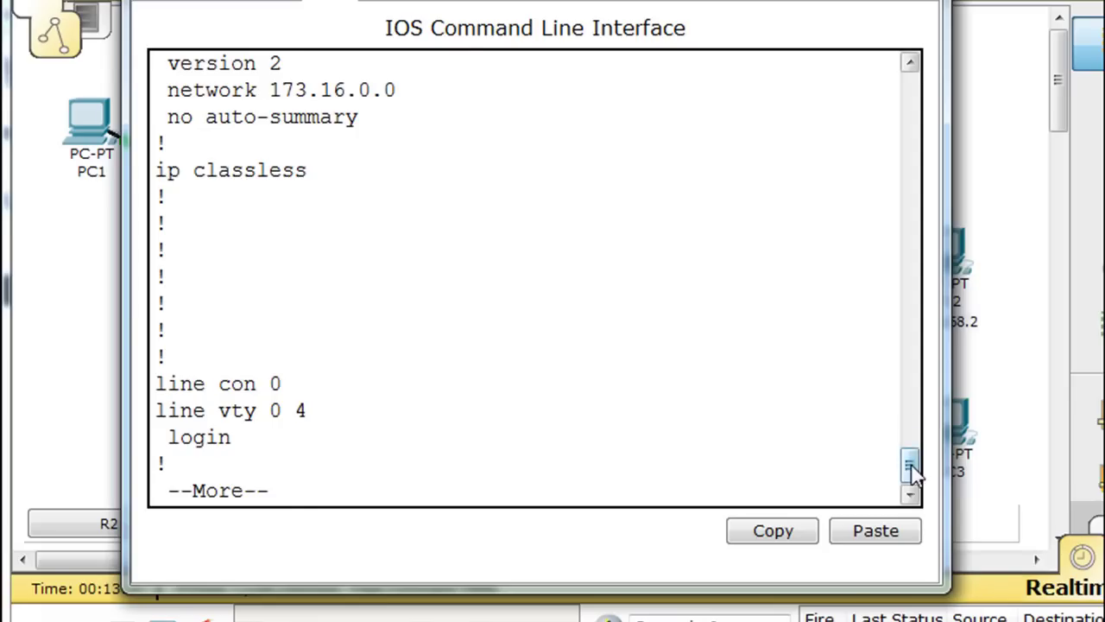
left_click_drag(911, 464, 913, 458)
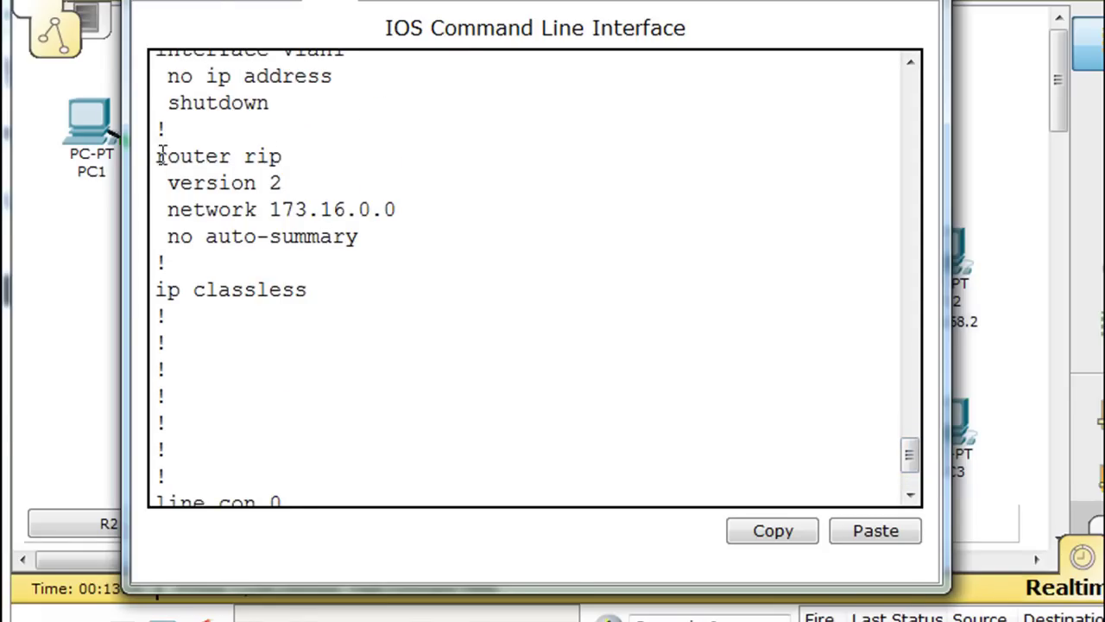
left_click_drag(156, 157, 379, 239)
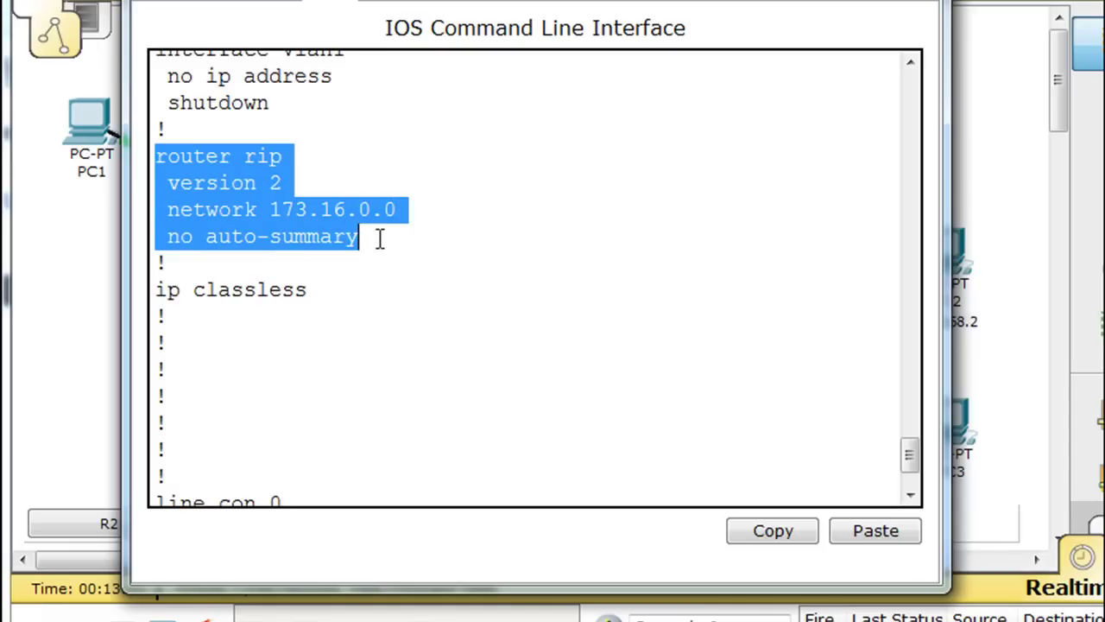
left_click(386, 241)
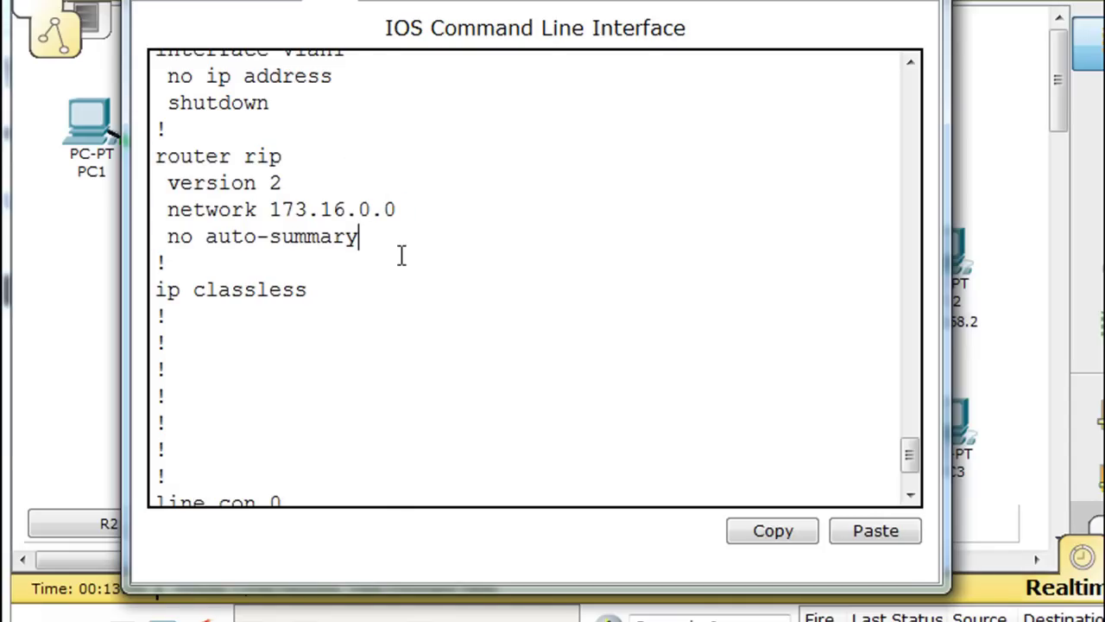
left_click_drag(520, 0, 488, 560)
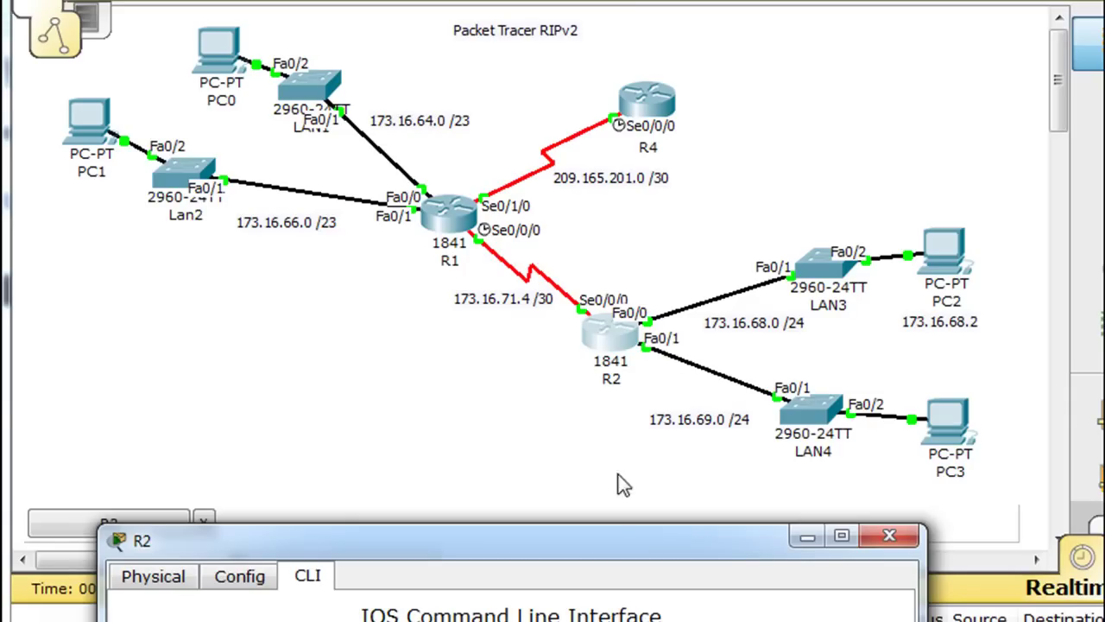
left_click_drag(603, 550, 1103, 332)
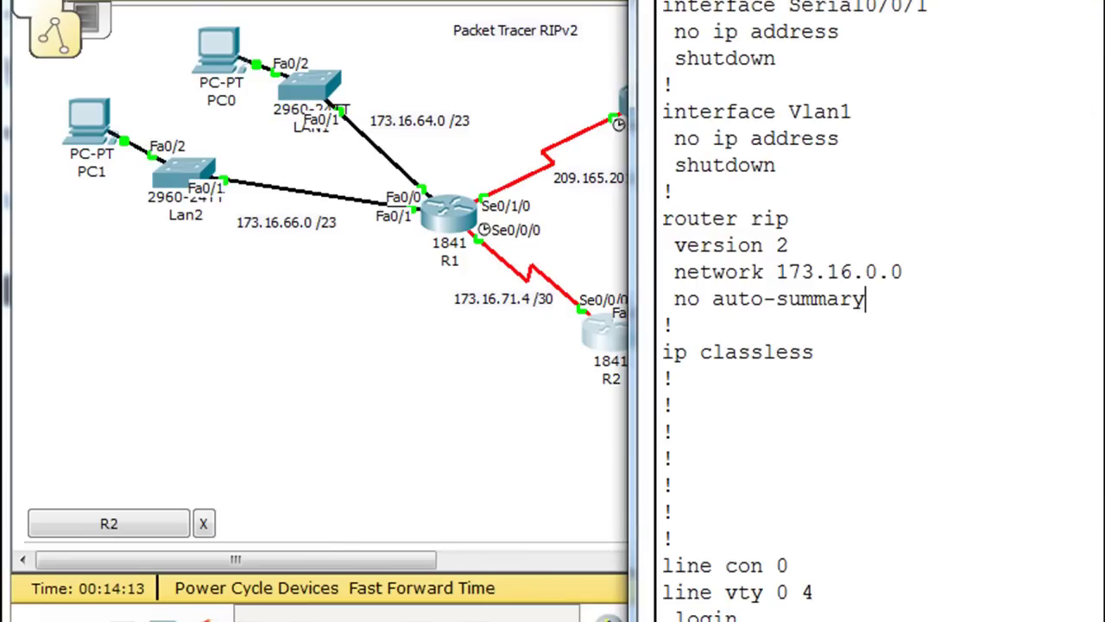
left_click(454, 111)
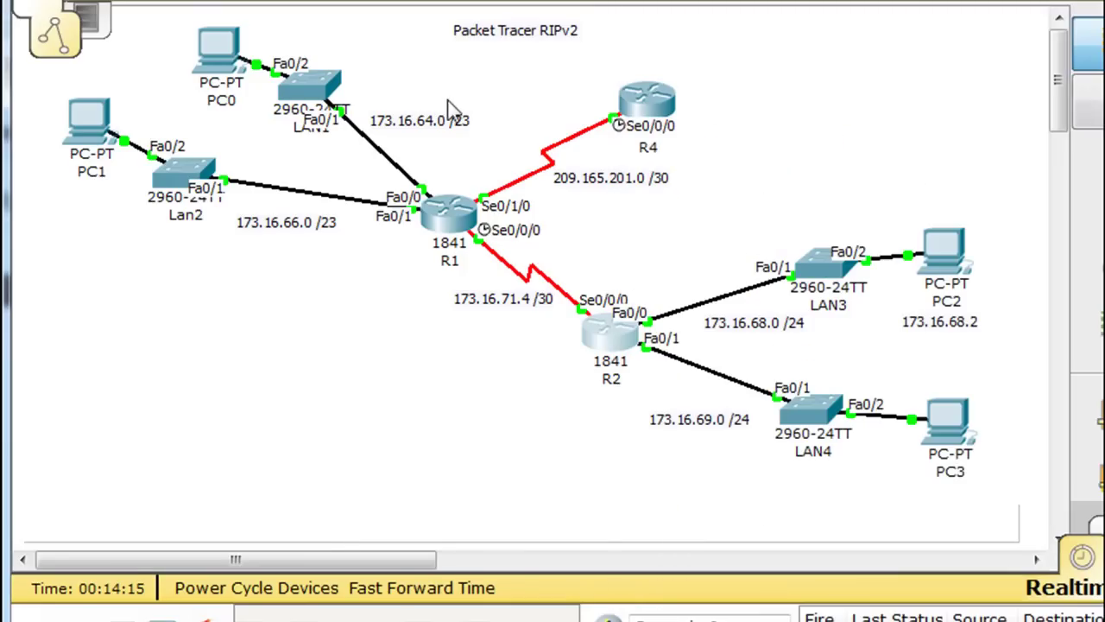
Ping PC2 at 173.16.68.2 from PC0's command prompt to test connectivity between the LANs
left_click(219, 54)
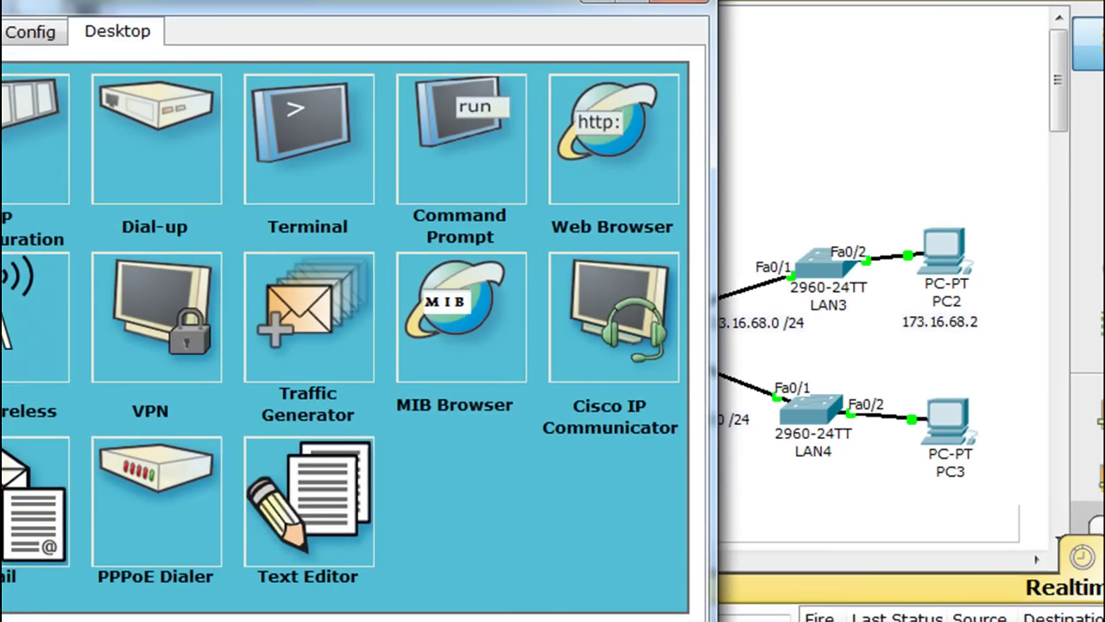
left_click_drag(285, 8, 451, 14)
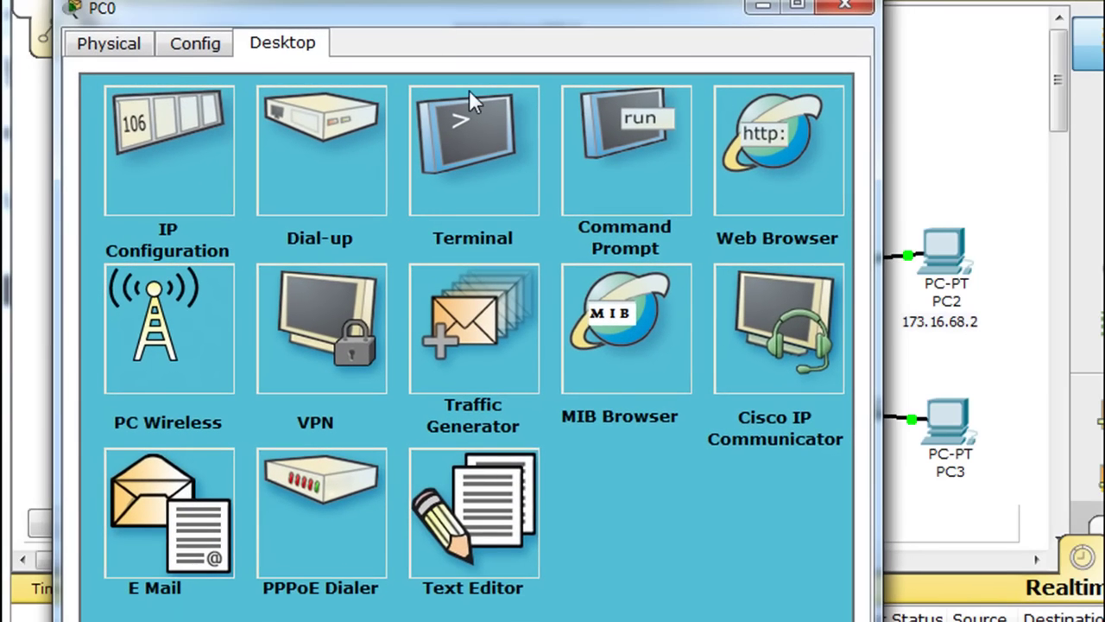
left_click(598, 128)
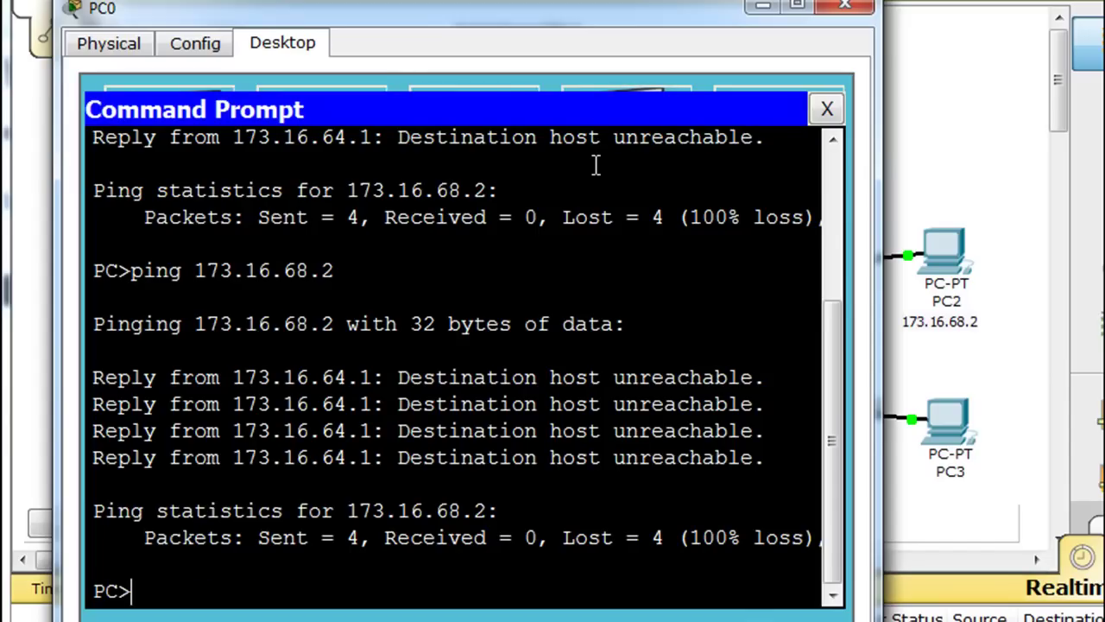
key("Up")
key("Return")
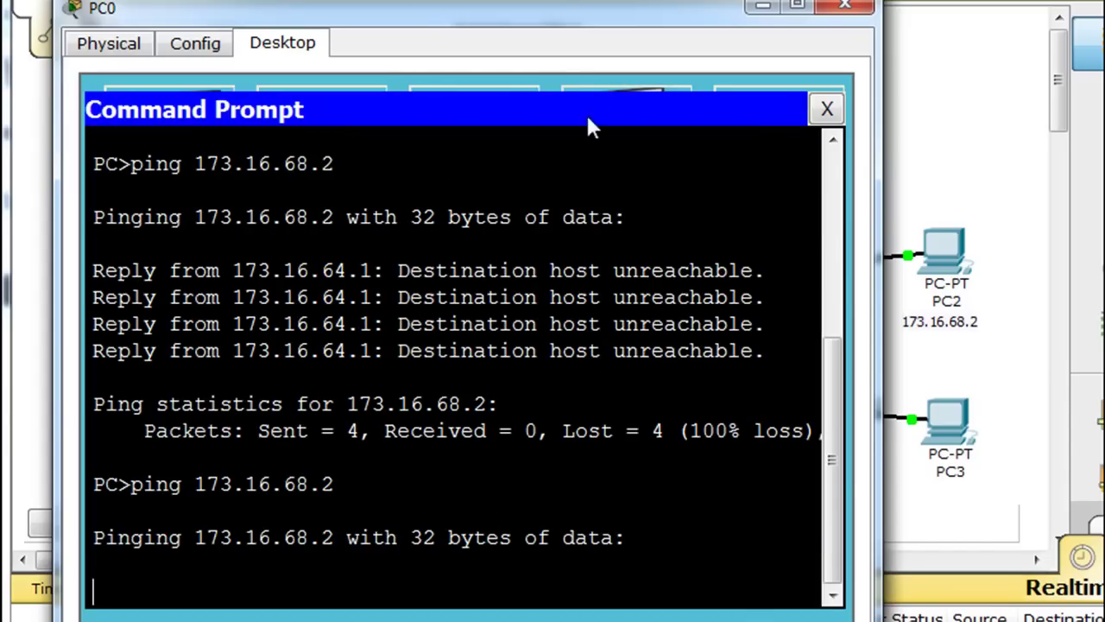
left_click_drag(562, 12, 595, 0)
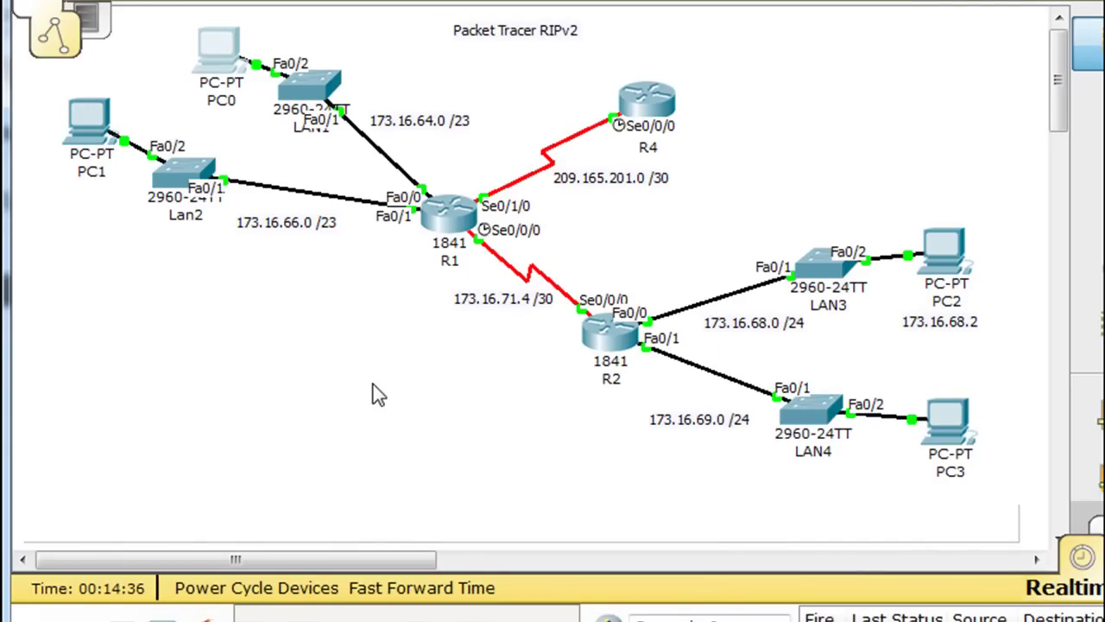
Reopen R1's command line and display its routing table with show ip route
left_click(447, 216)
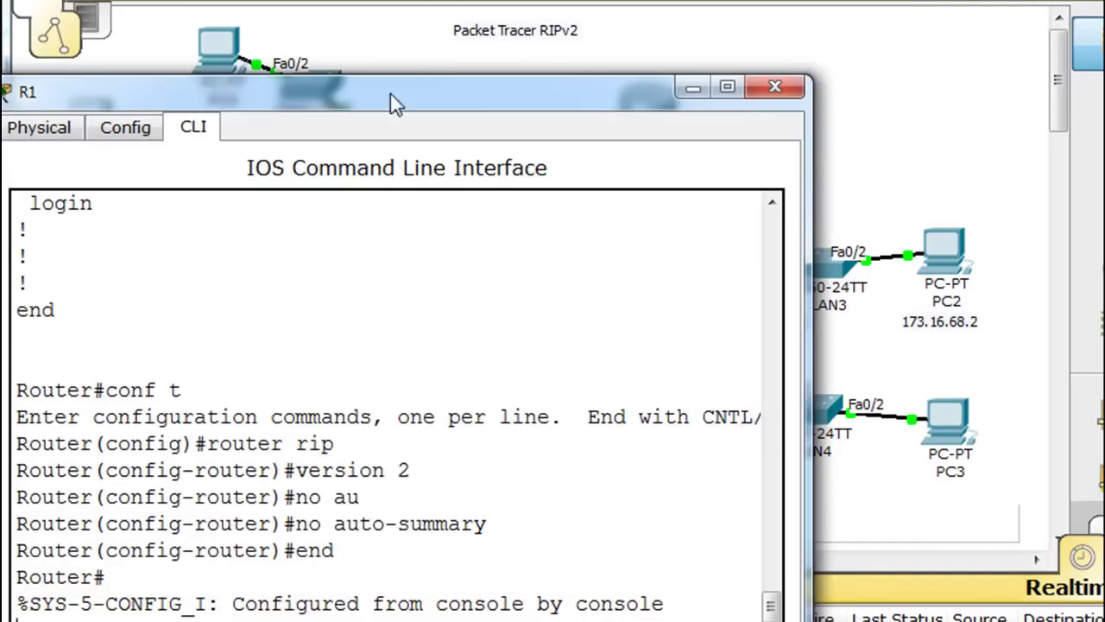
left_click_drag(418, 86, 576, 0)
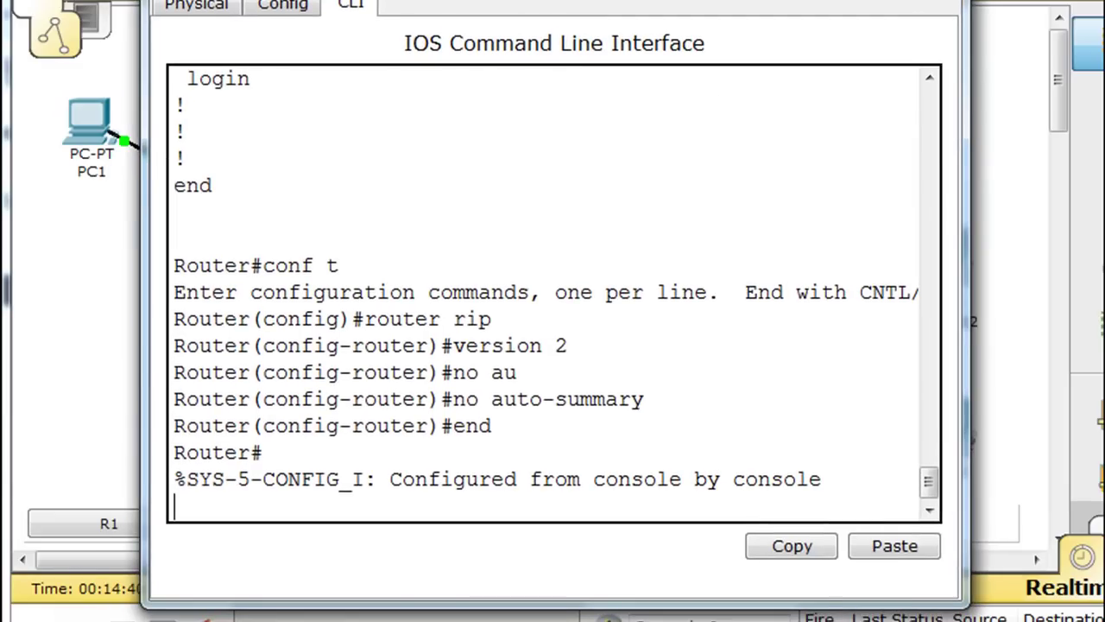
key("Return")
key("Up")
key("Up")
key("Up")
key("Down")
key("Up")
key("Return")
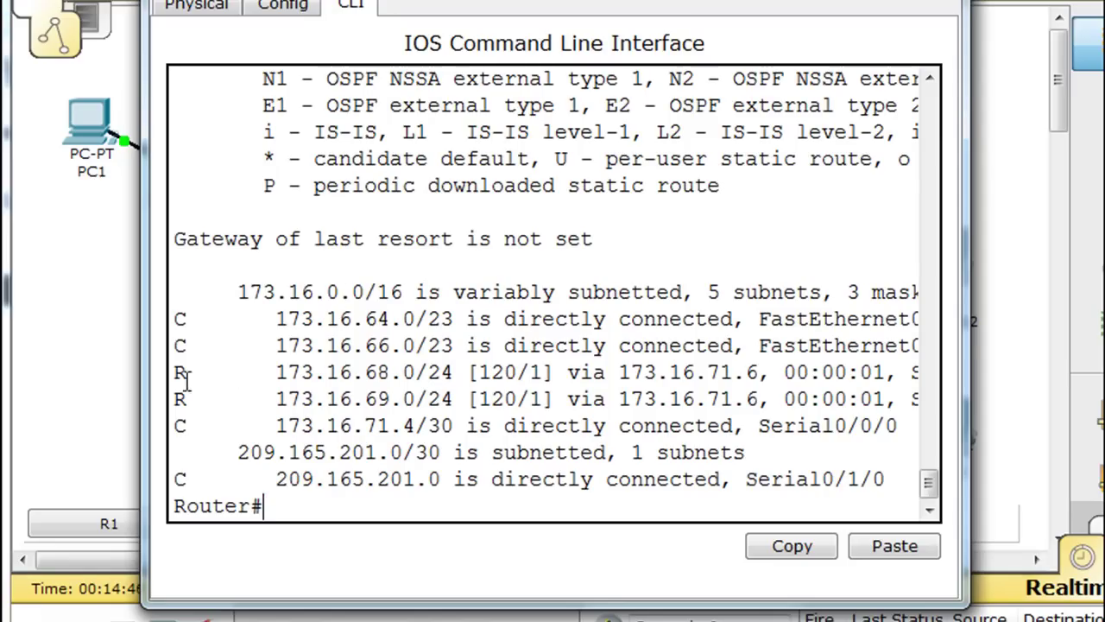
Examine the administrative distance and hop count of the RIP routes in R1's routing table, and close R1's window
left_click_drag(176, 372, 199, 404)
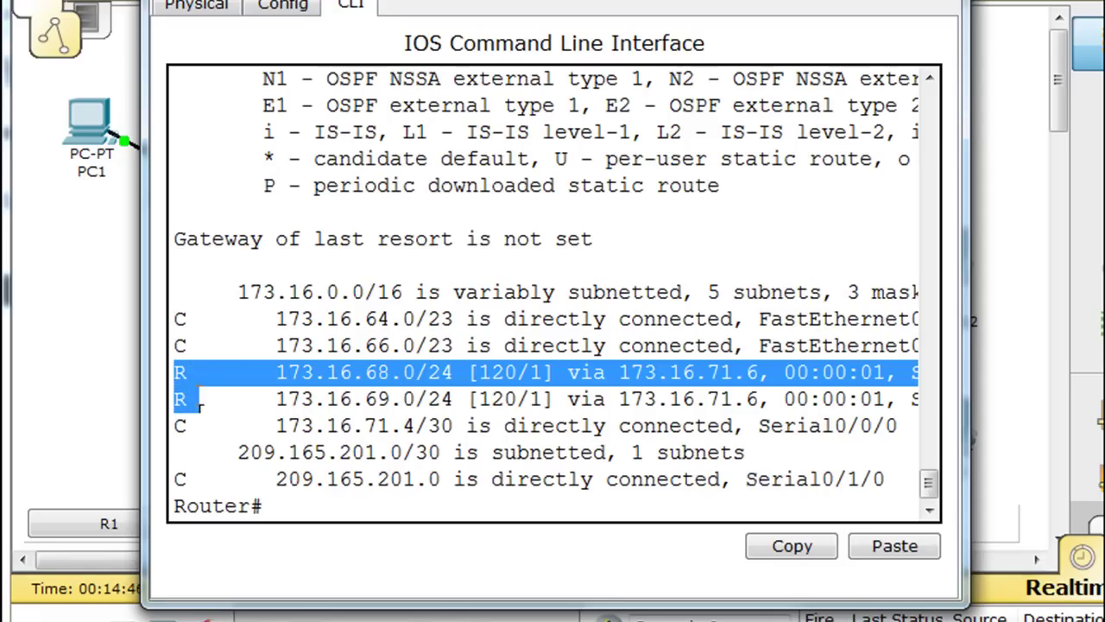
left_click(380, 374)
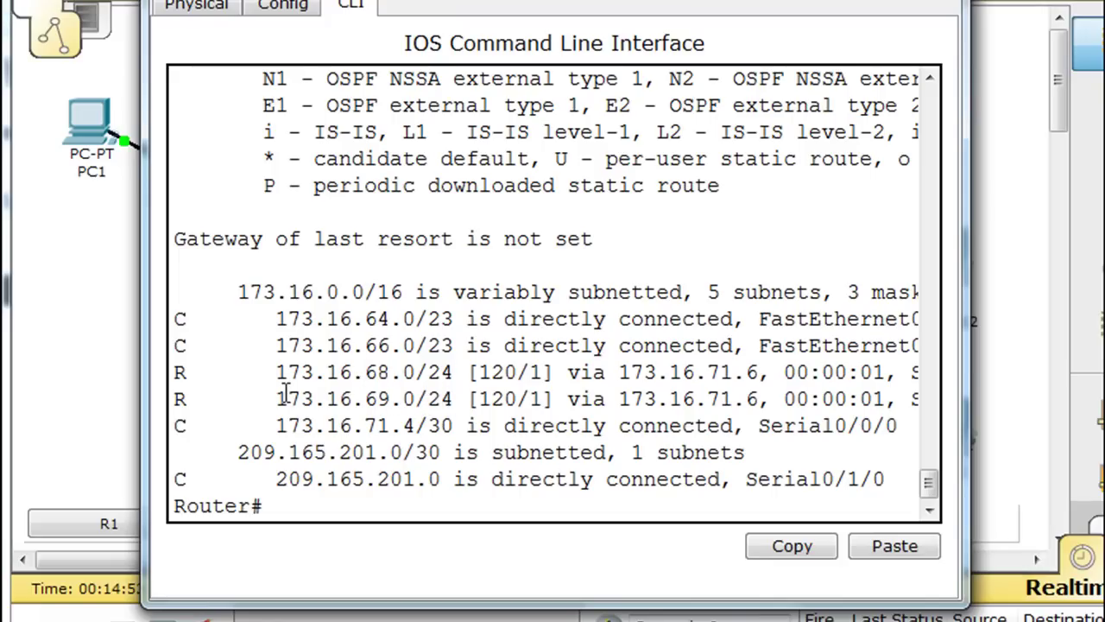
left_click_drag(477, 372, 518, 372)
double_click(491, 399)
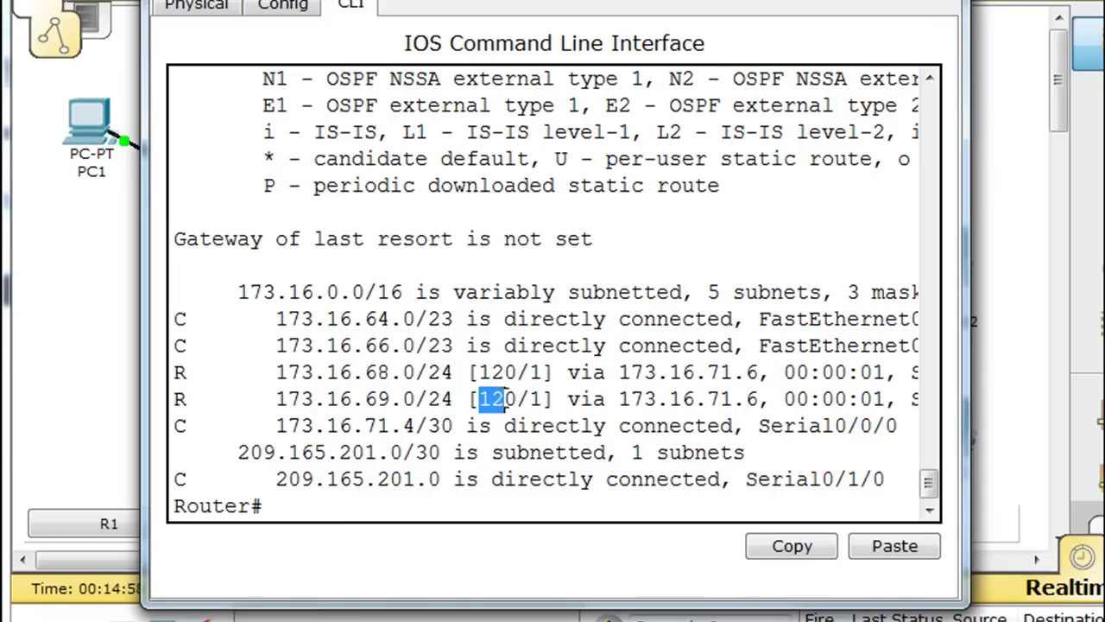
double_click(534, 372)
double_click(536, 399)
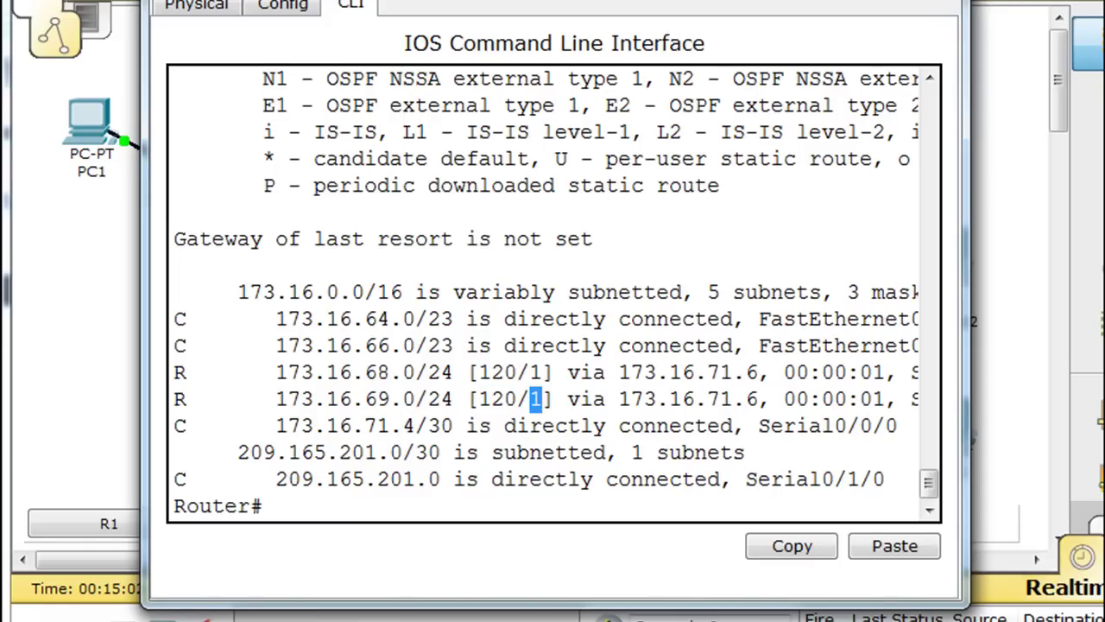
key("alt+F4")
Reopen R2's command line, display its routing table with show ip route, and close R2's window
left_click(609, 354)
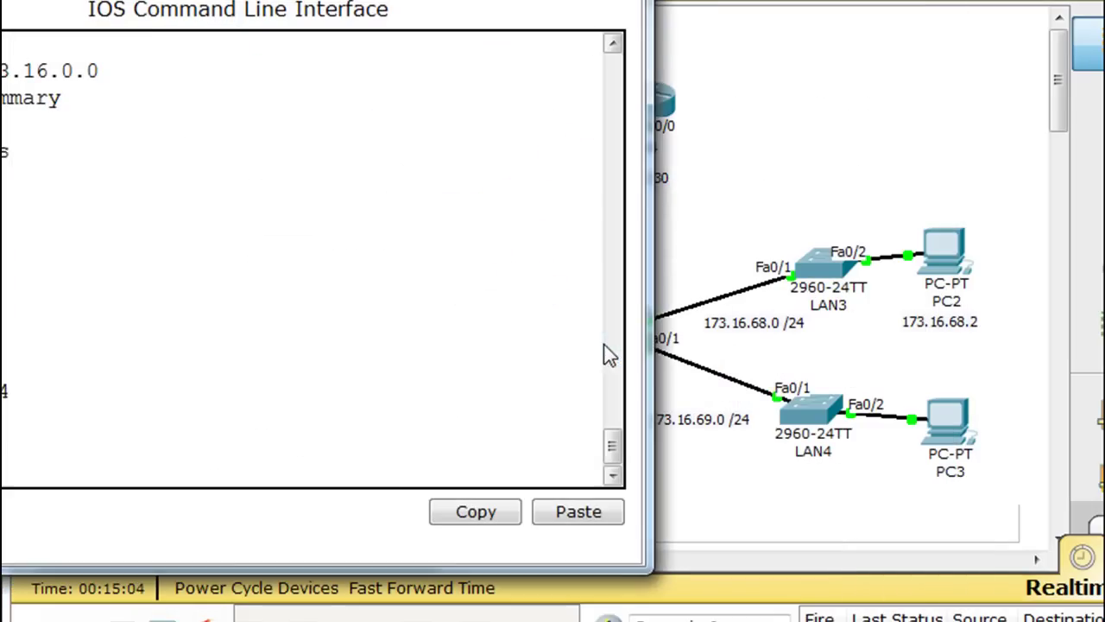
left_click_drag(423, 0, 615, 7)
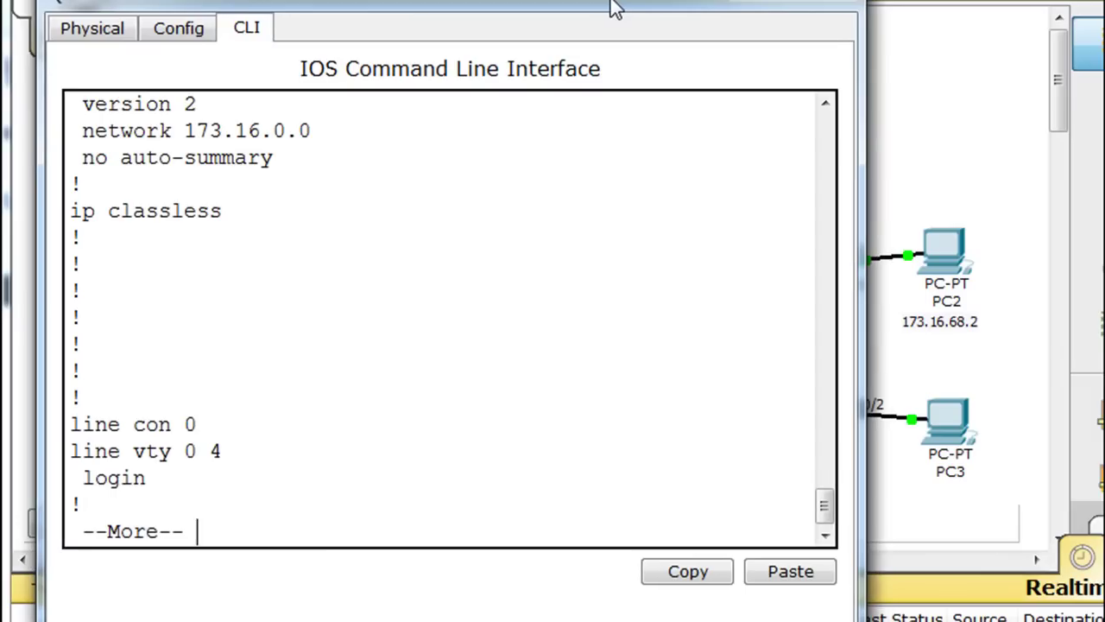
key("space")
key("Up")
key("Up")
key("Up")
key("Up")
key("BackSpace")
key("BackSpace")
key("BackSpace")
key("BackSpace")
key("BackSpace")
key("BackSpace")
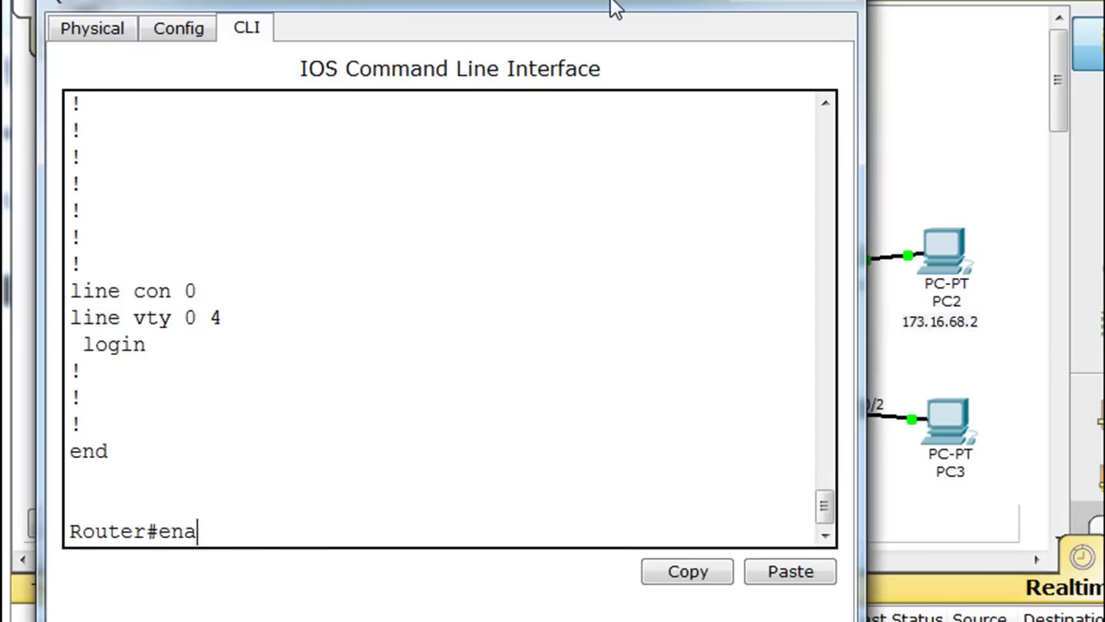
type("show ip ")
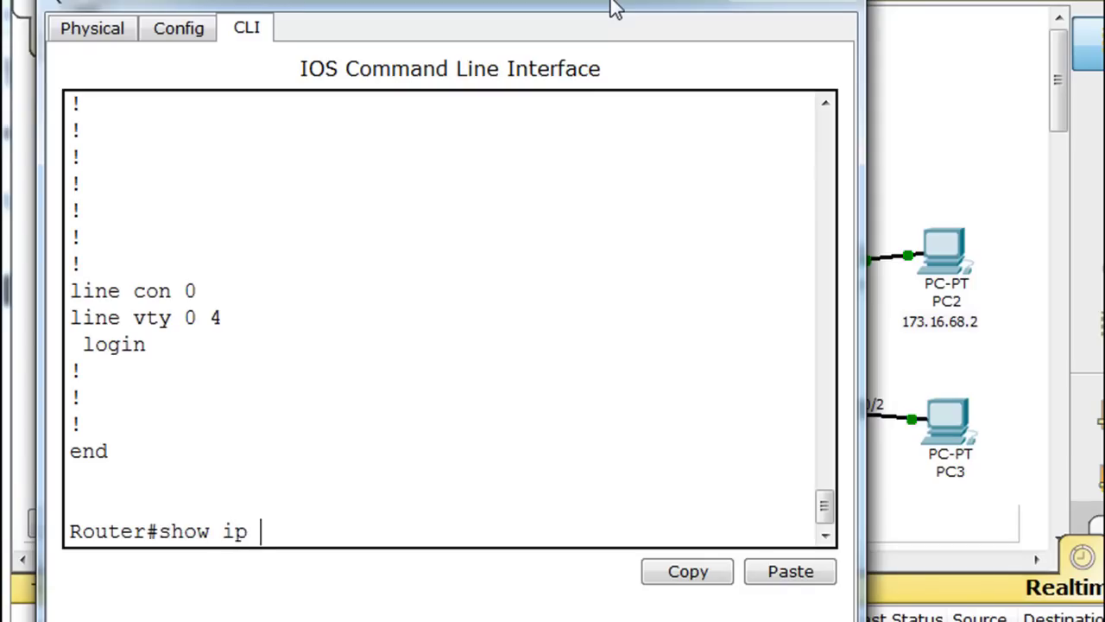
type("route")
key("Return")
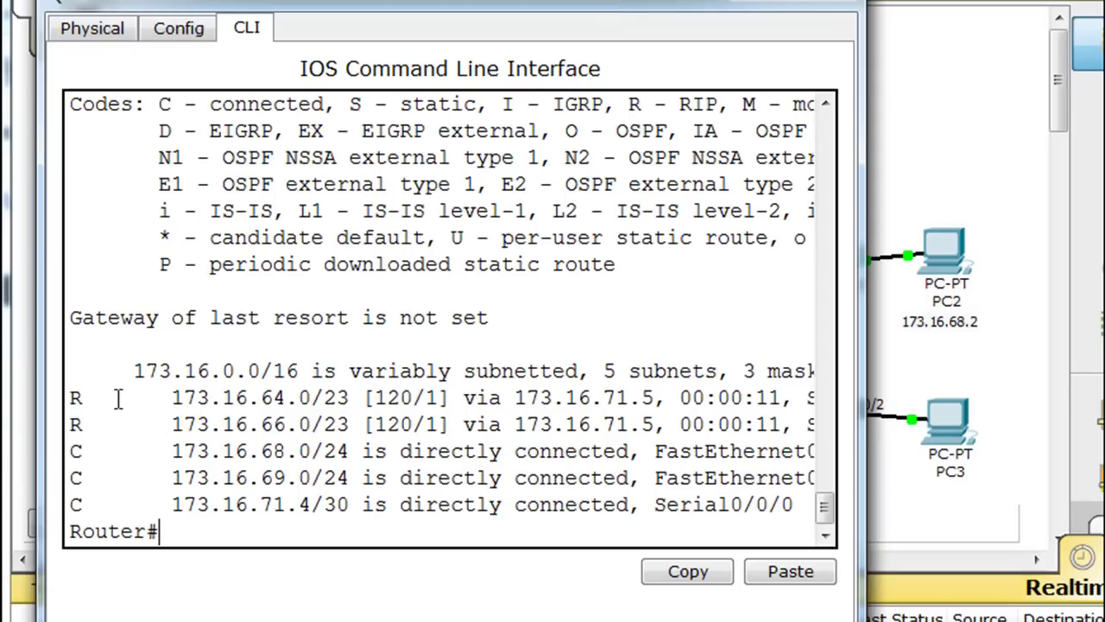
left_click(842, 10)
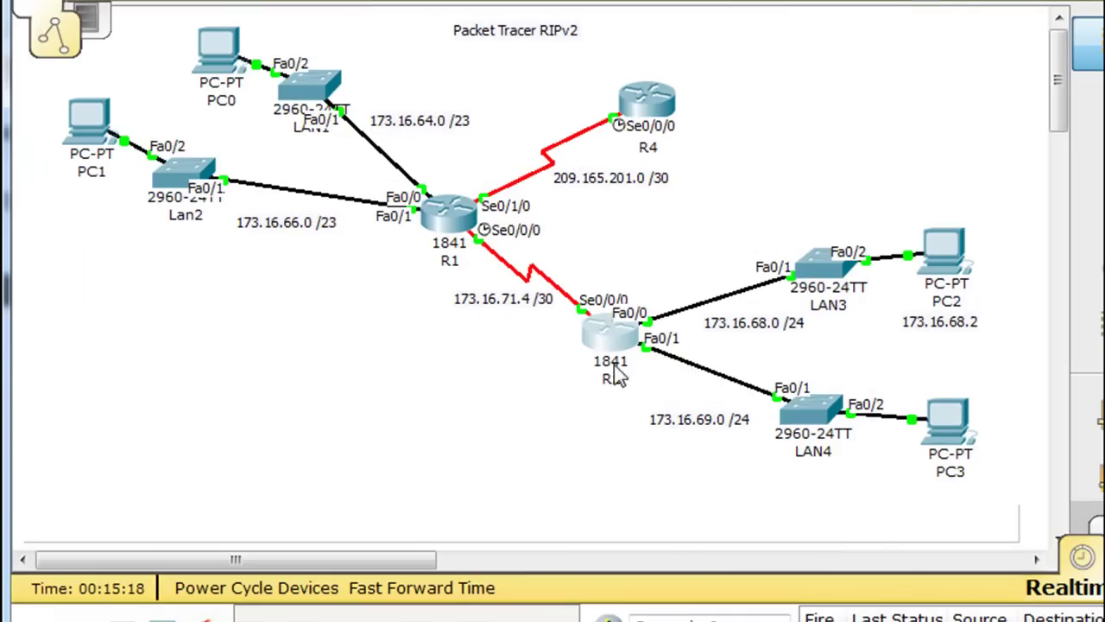
Open R4's command line and display its routing table with show ip route
left_click(663, 108)
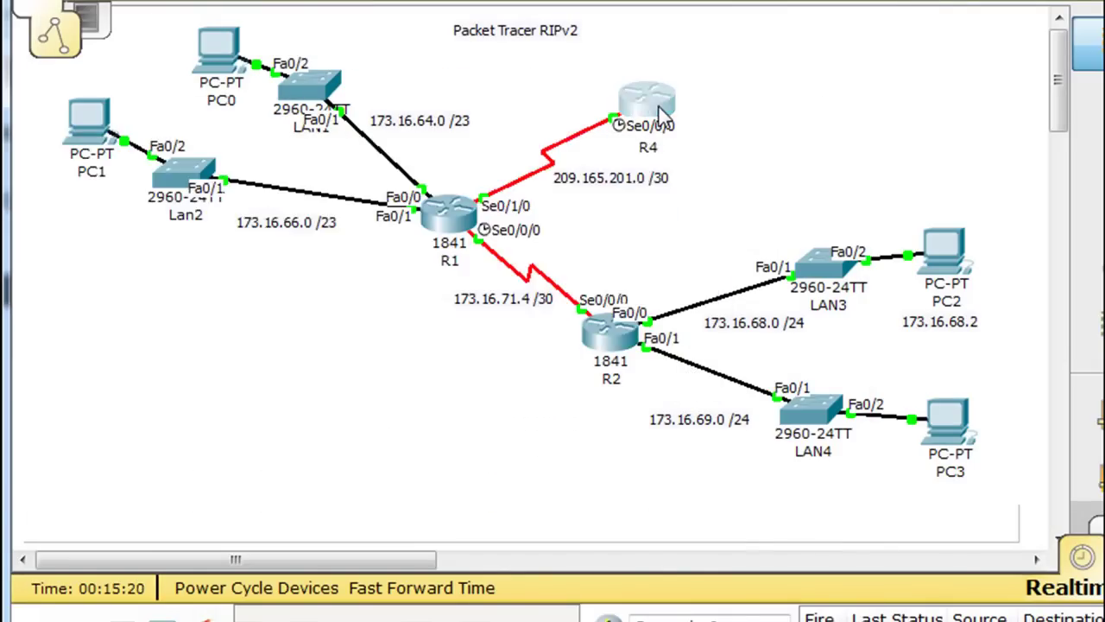
left_click_drag(370, 17, 579, 5)
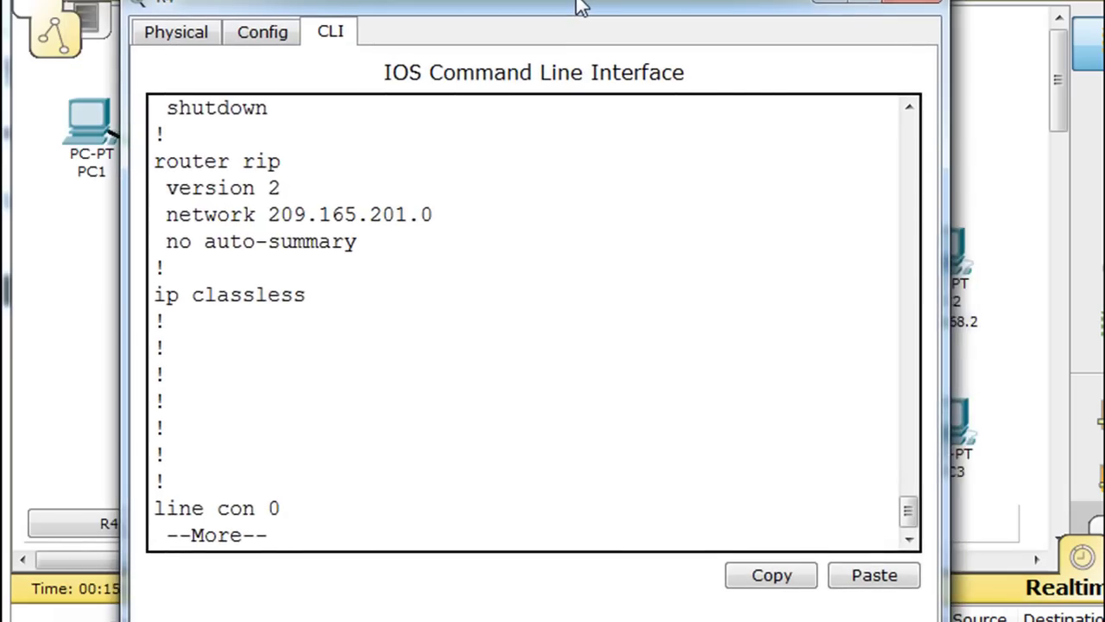
key("space")
key("Up")
key("Up")
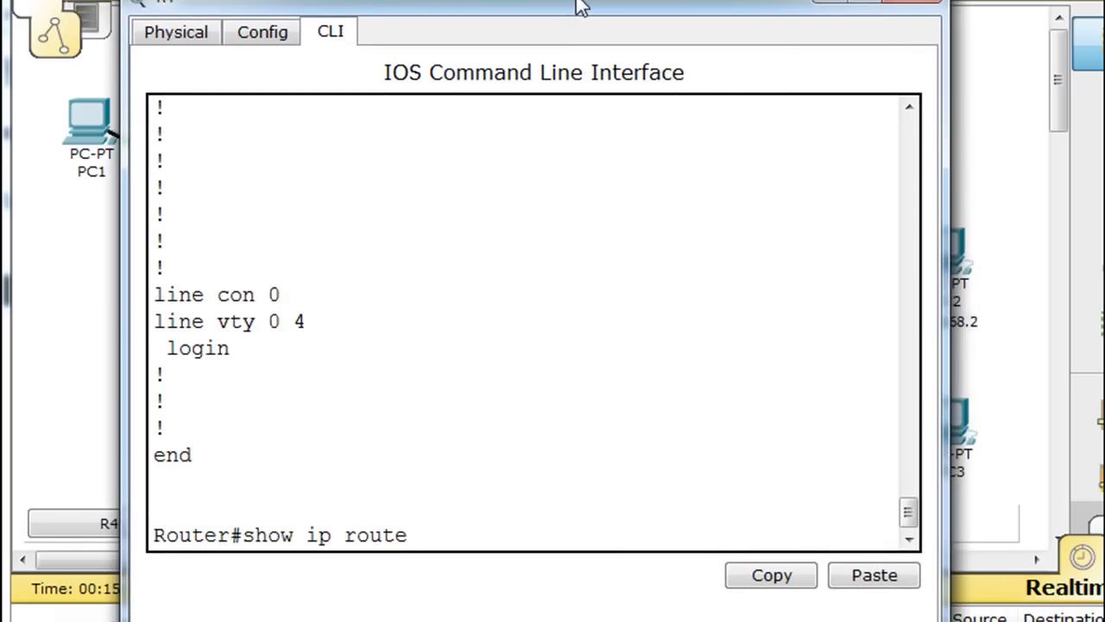
key("Return")
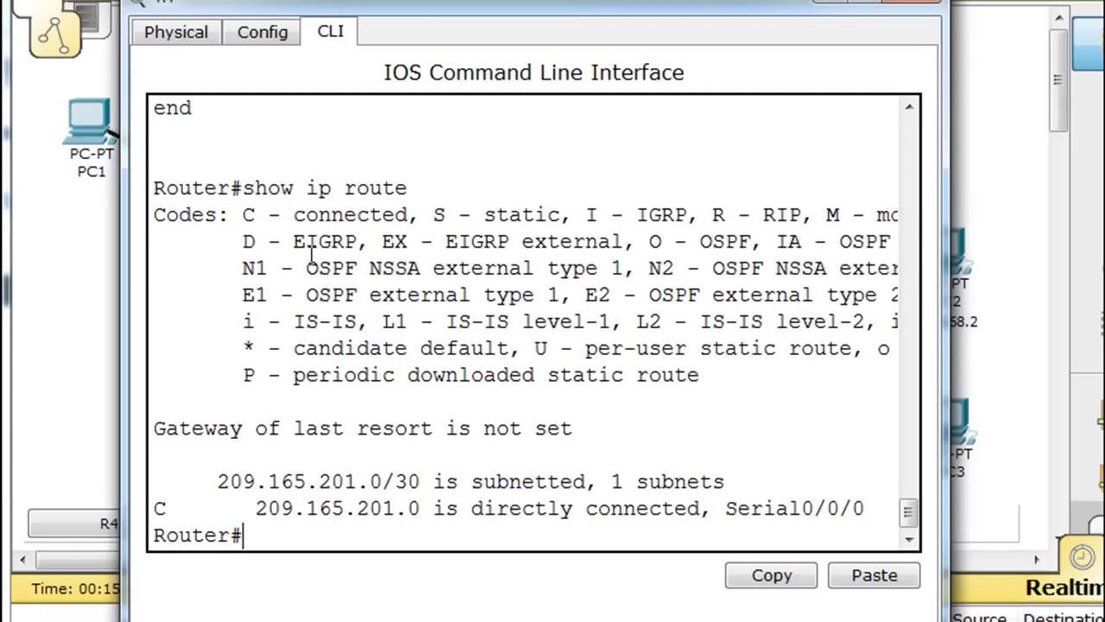
Run show ip route on R4 again to recheck for RIP routes, and close R4's window
mouse_move(724, 7)
left_mouse_down()
mouse_move(822, 23)
mouse_move(719, 24)
left_mouse_up()
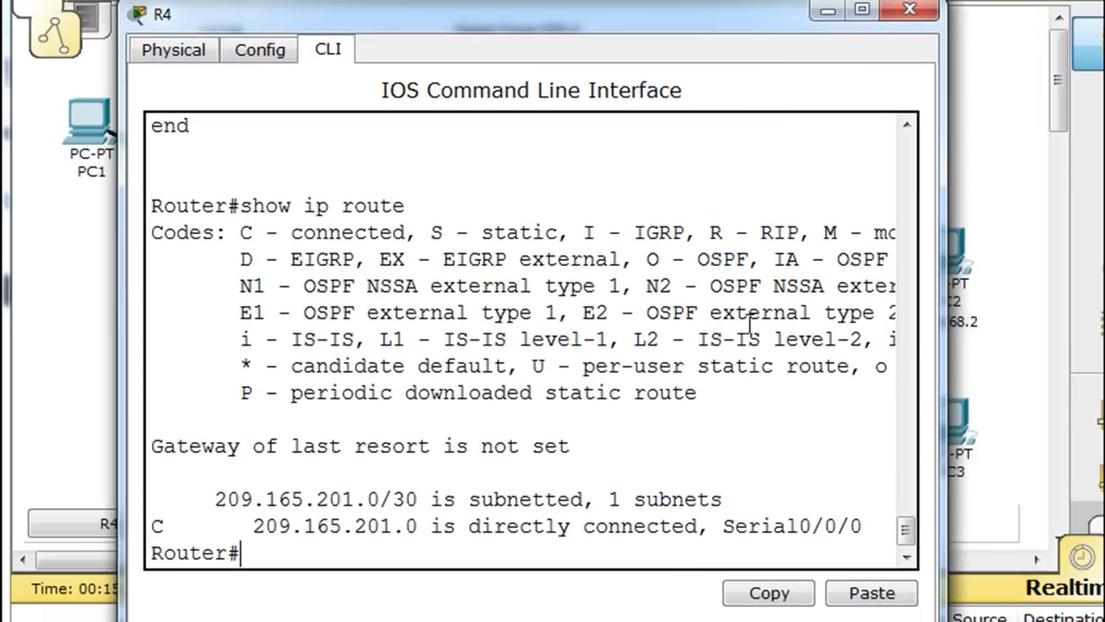
key("Up")
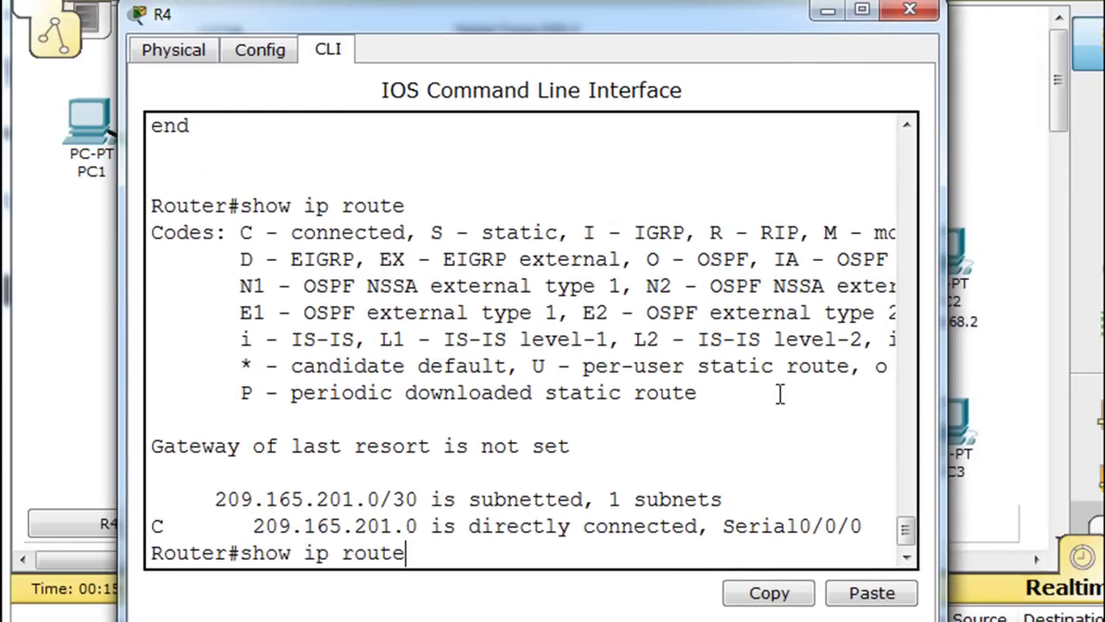
key("Return")
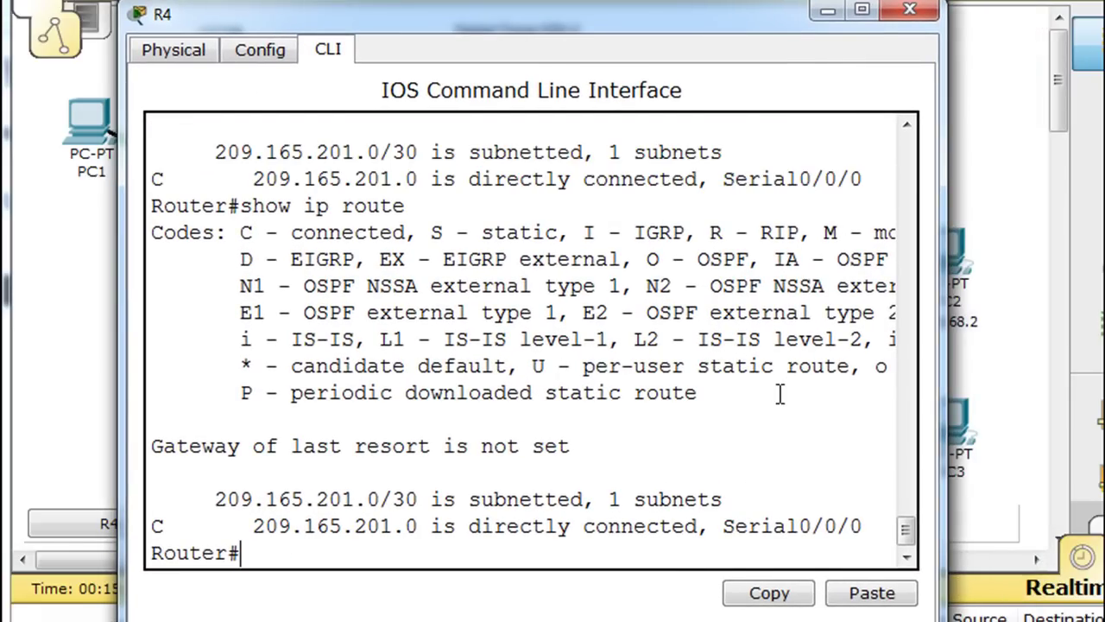
left_click_drag(906, 530, 909, 557)
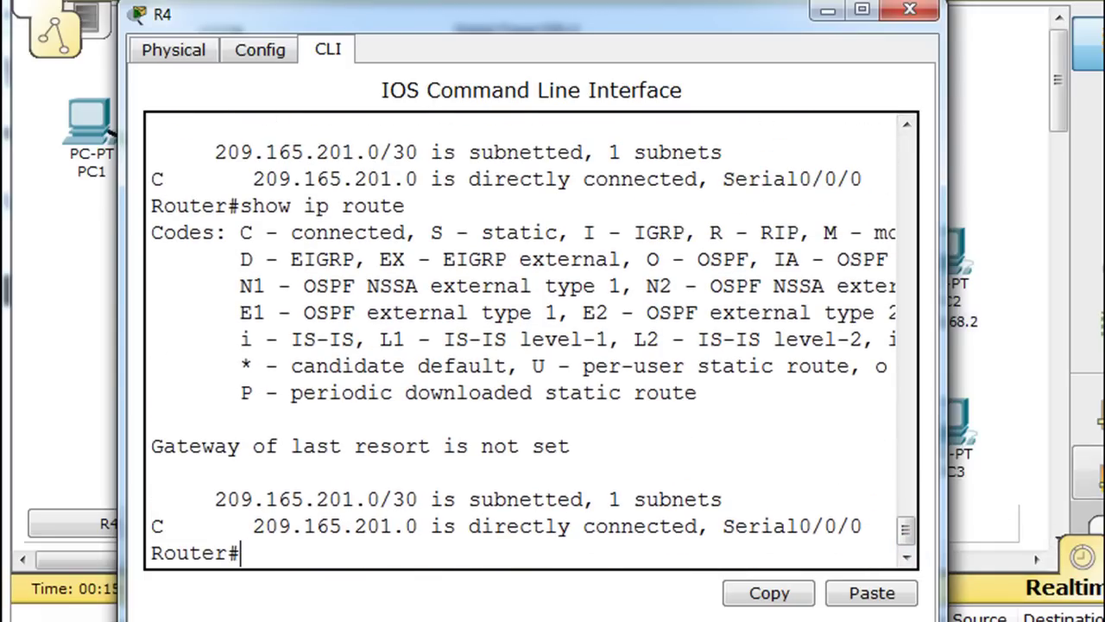
left_click_drag(518, 13, 448, 7)
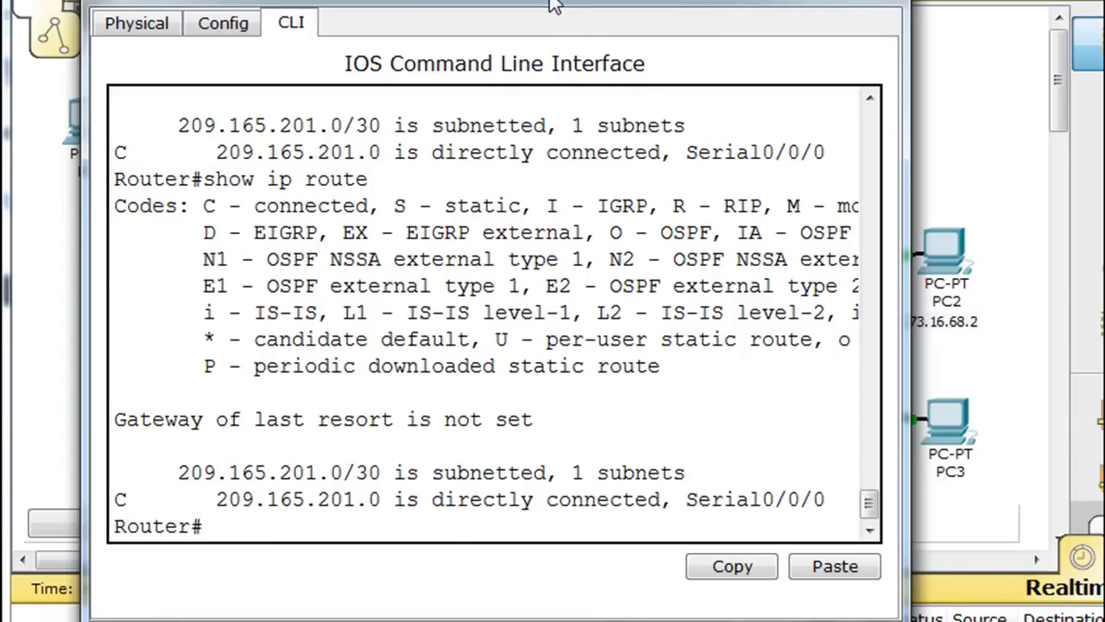
left_click_drag(554, 5, 570, 2)
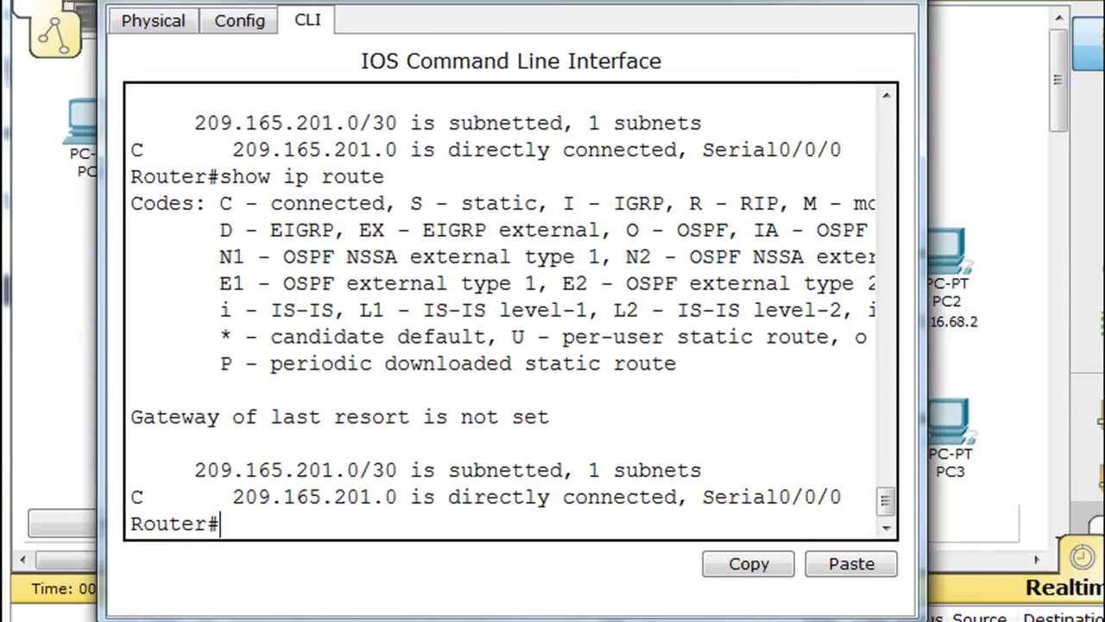
left_click(903, 4)
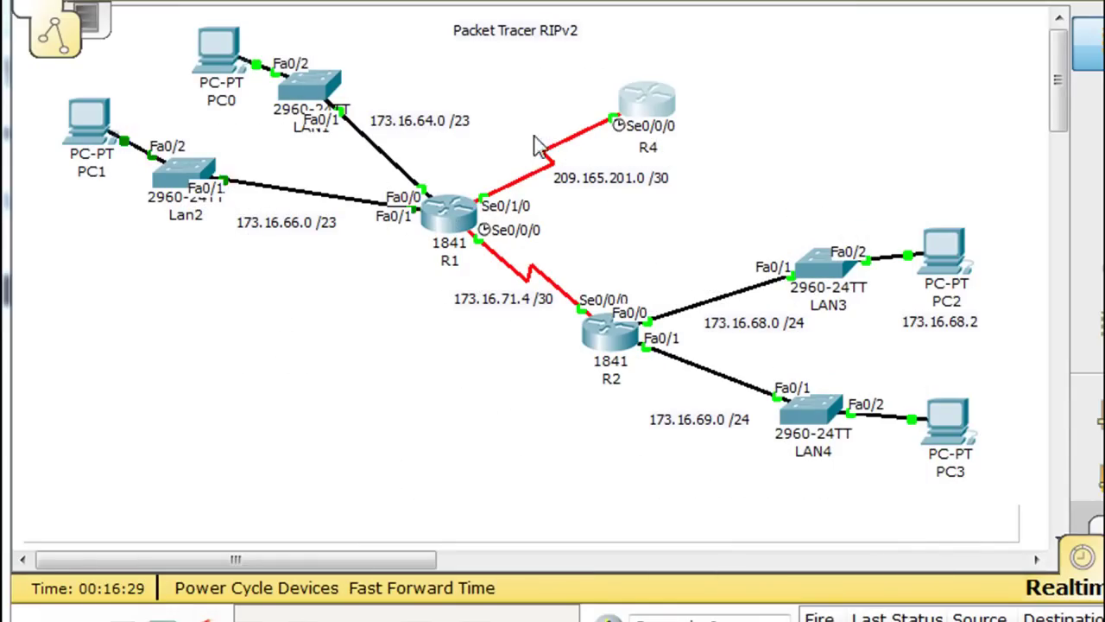
Check the network statement under router rip in R1's running configuration with show run
left_click(451, 216)
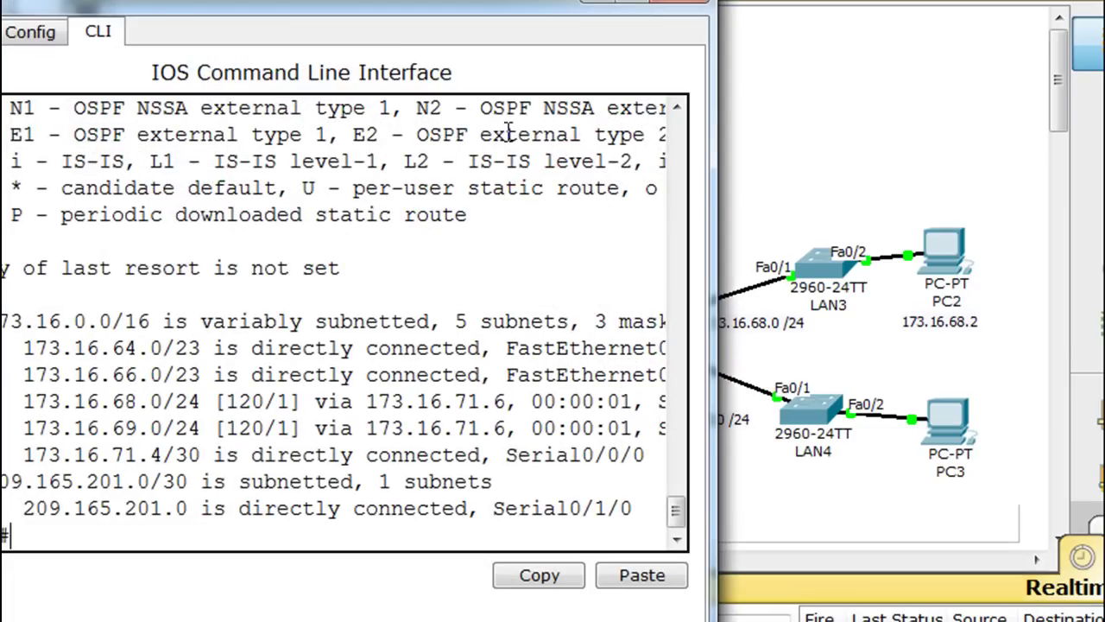
type("show run")
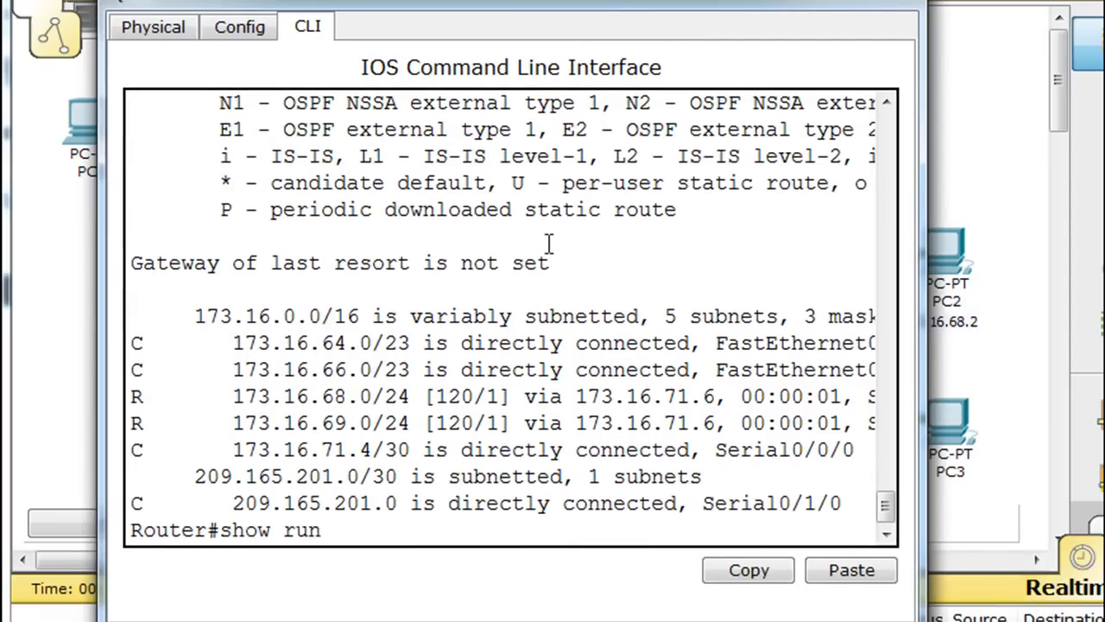
key("Return")
key("space")
key("space")
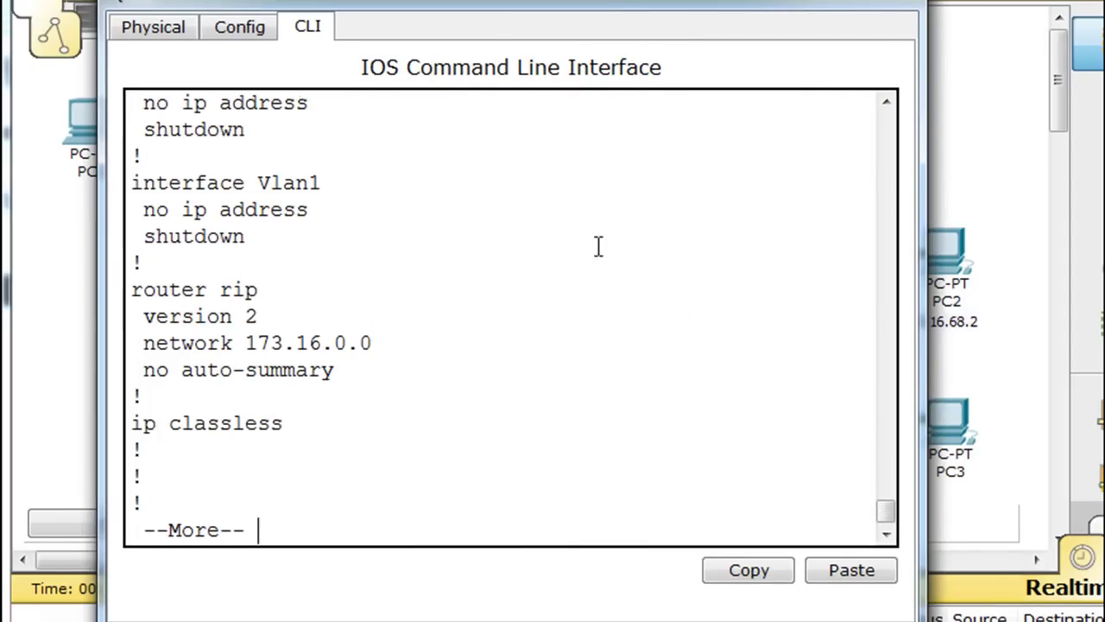
left_click_drag(147, 346, 390, 354)
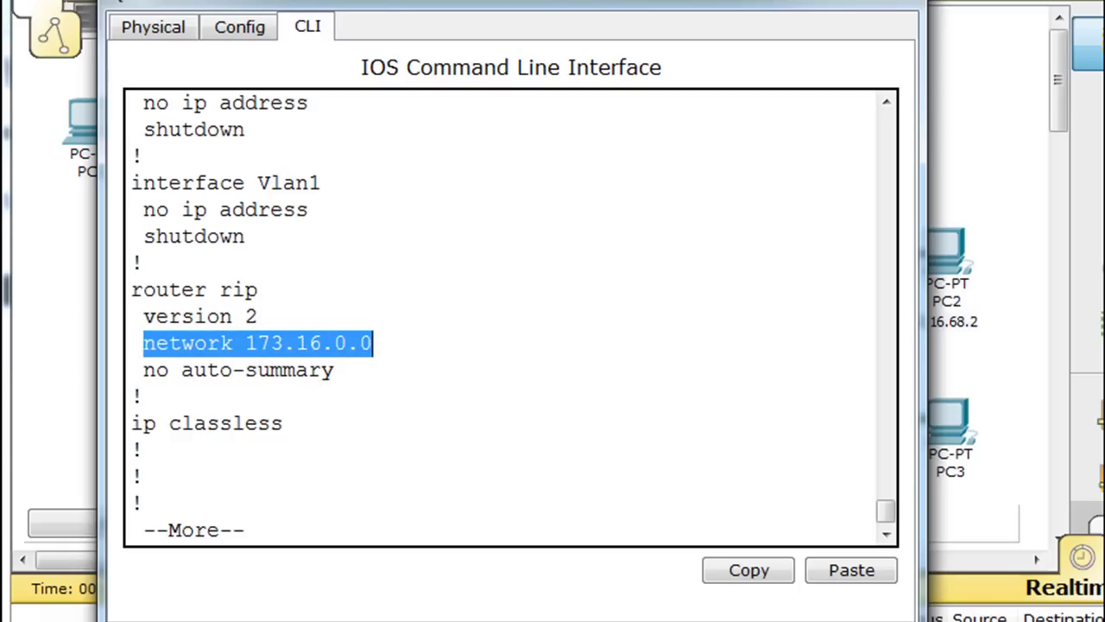
Compare R1's advertised RIP network with the links connected to R1 in the topology
left_click_drag(543, 4, 529, 483)
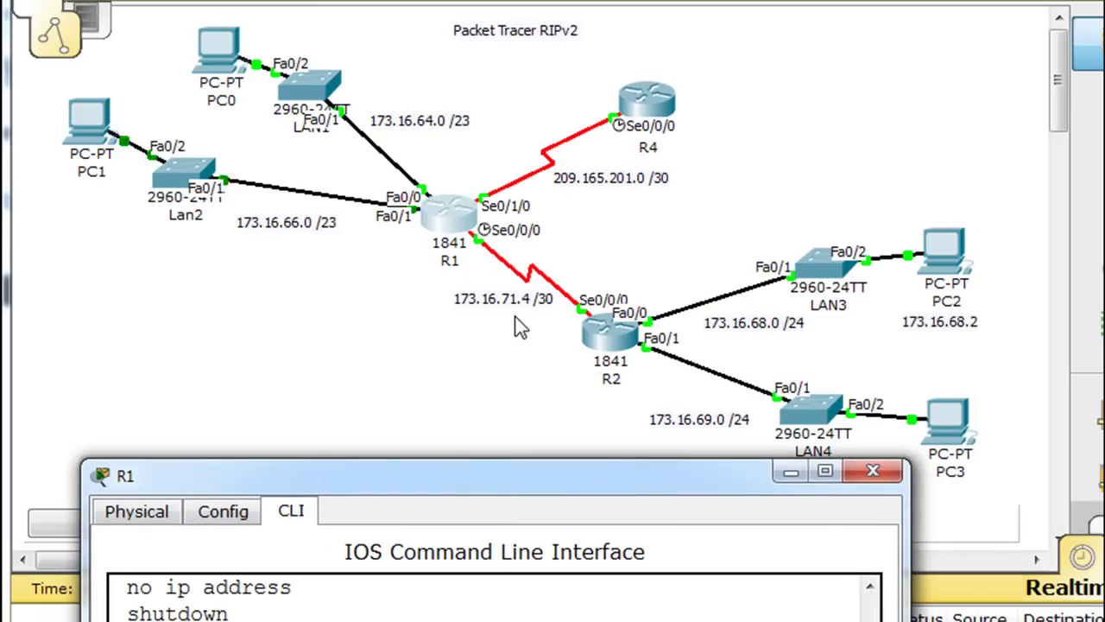
left_click_drag(482, 490, 500, 228)
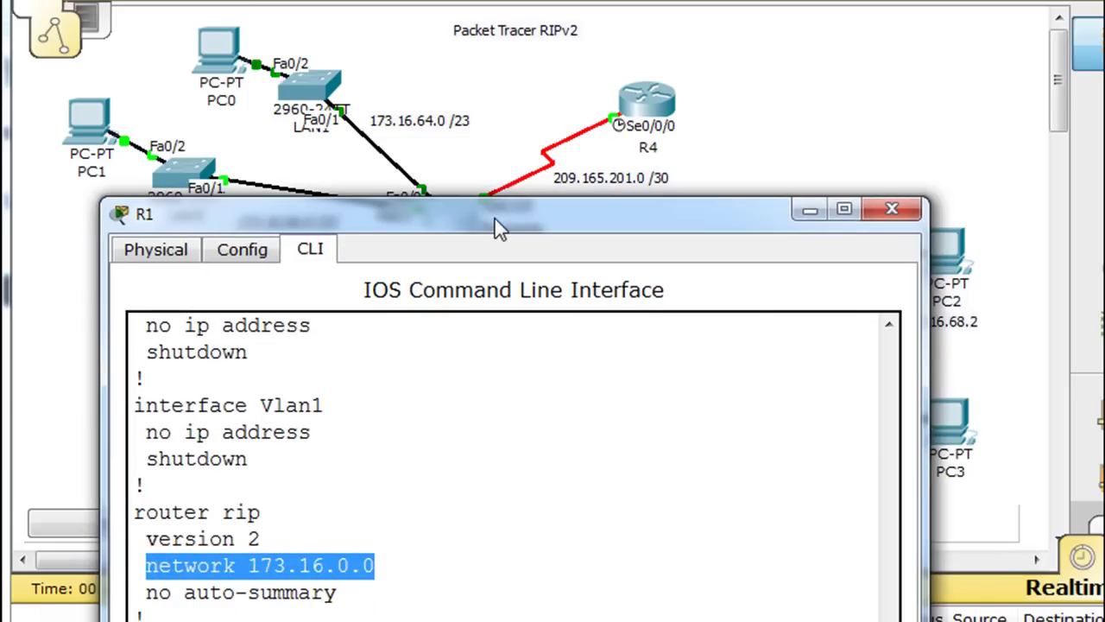
left_click_drag(622, 211, 544, 376)
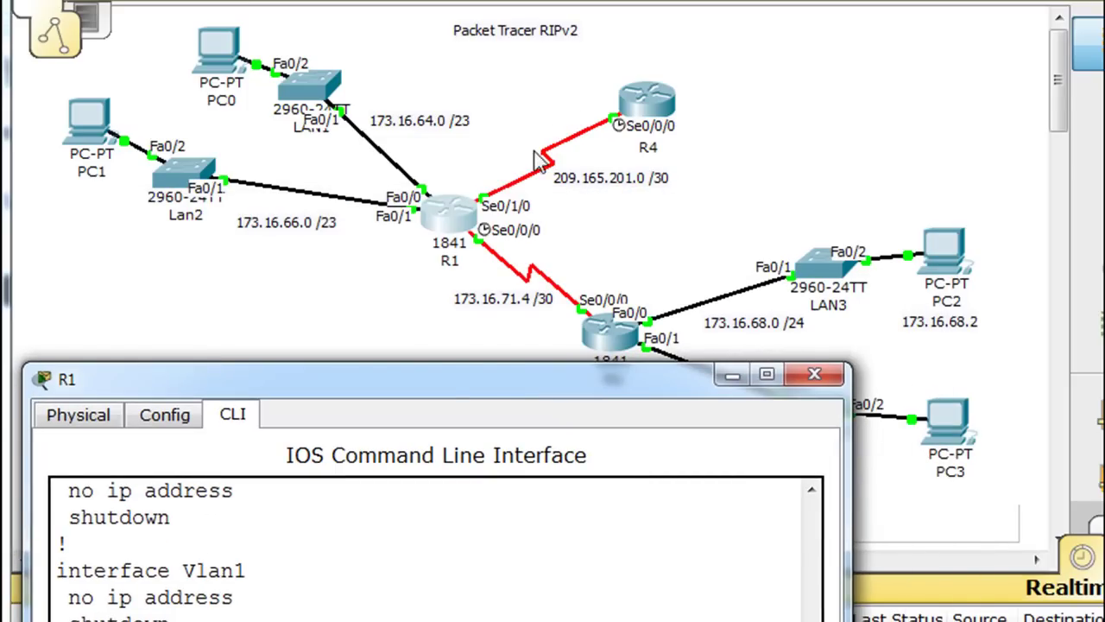
left_click_drag(447, 379, 503, 345)
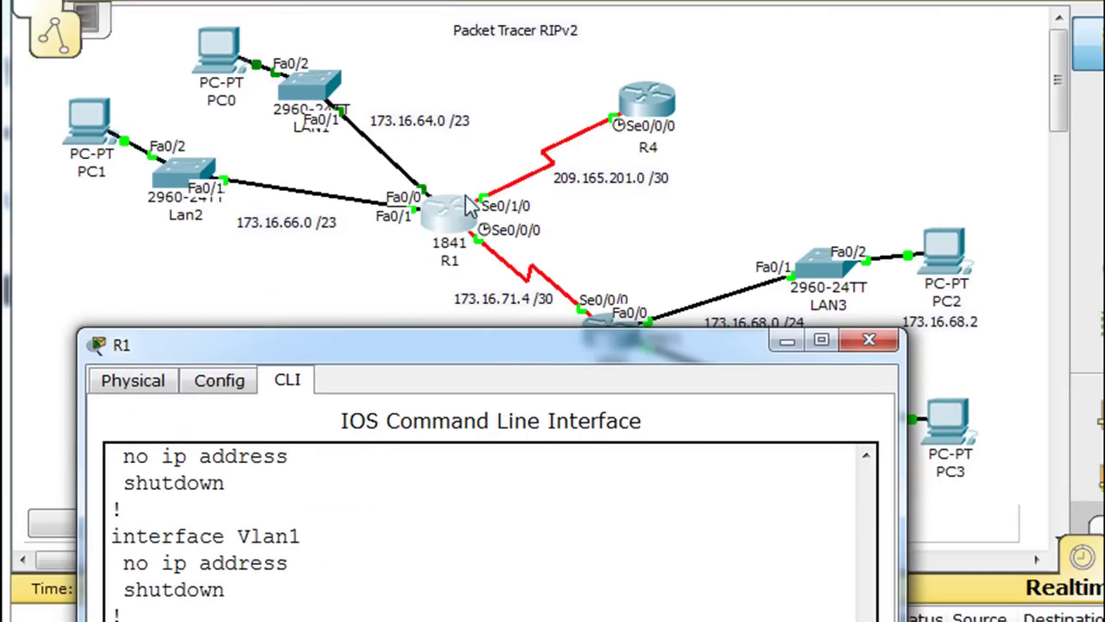
left_click_drag(513, 351, 556, 2)
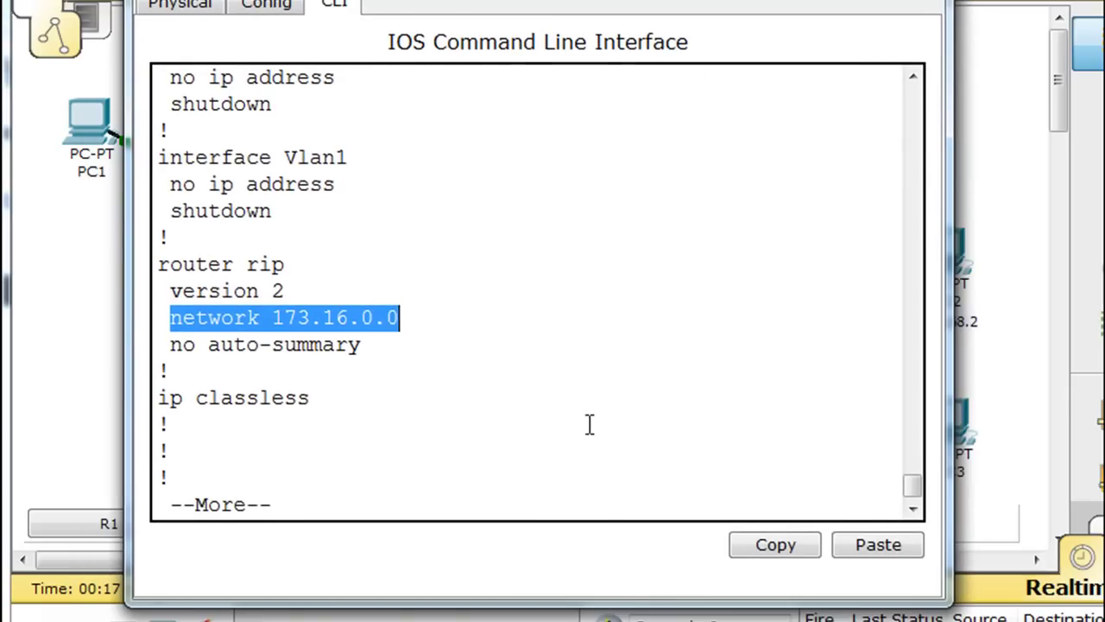
Enter RIP router configuration mode on R1 from global configuration and set version 2
key("space")
type("conf t")
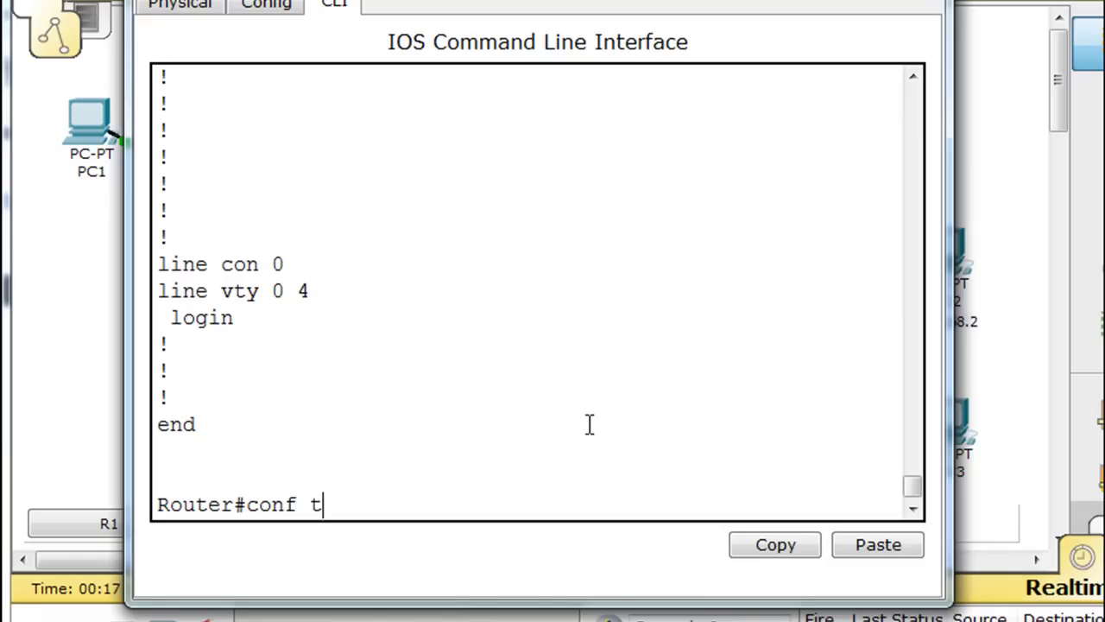
key("Return")
type("router rip")
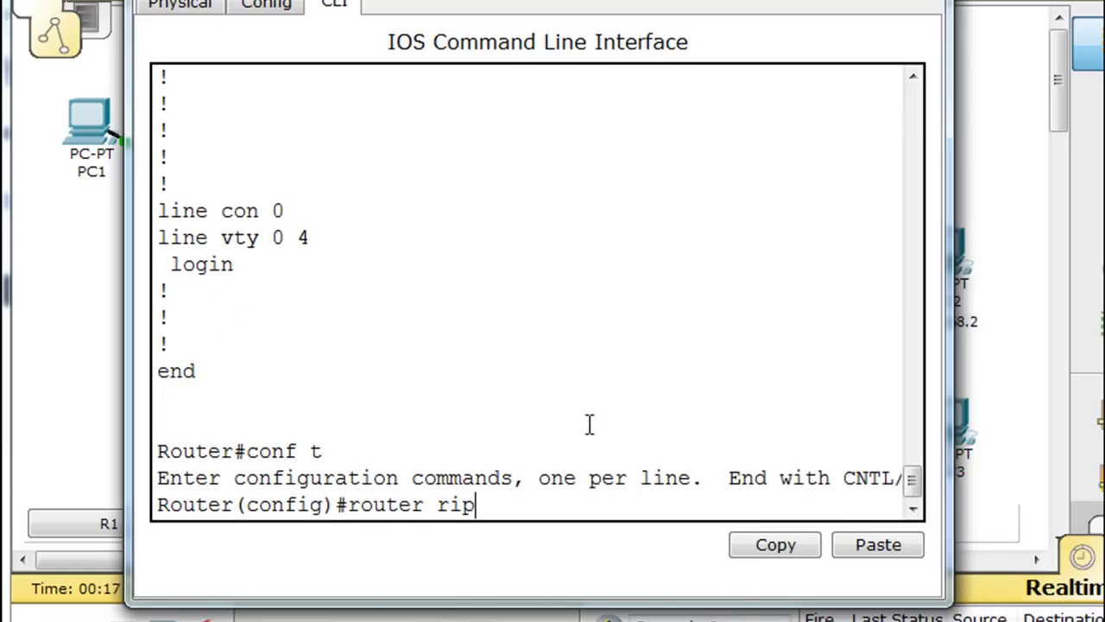
key("Return")
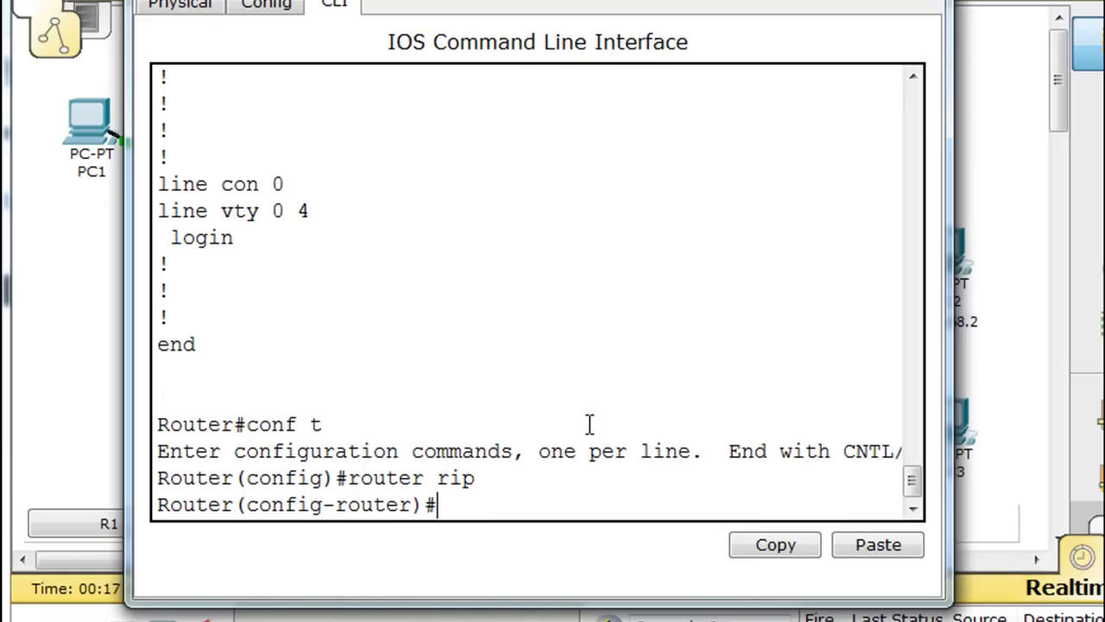
type("version 2")
key("Return")
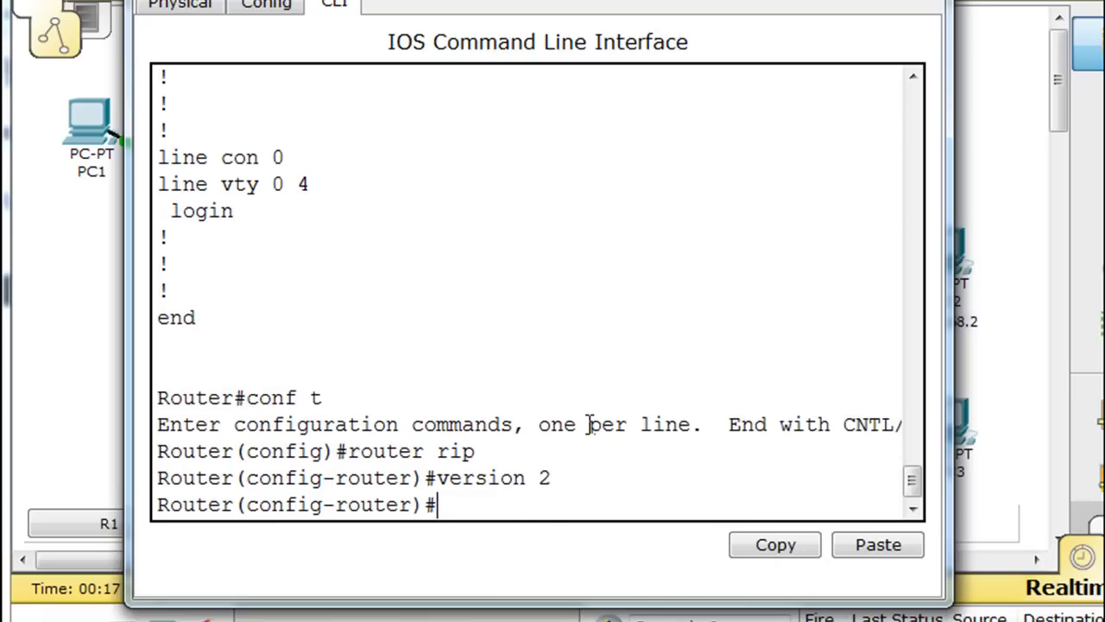
Advertise network 209.165.201.0 in R1's RIP configuration, exit router configuration mode, and close R1's window
type("netwo")
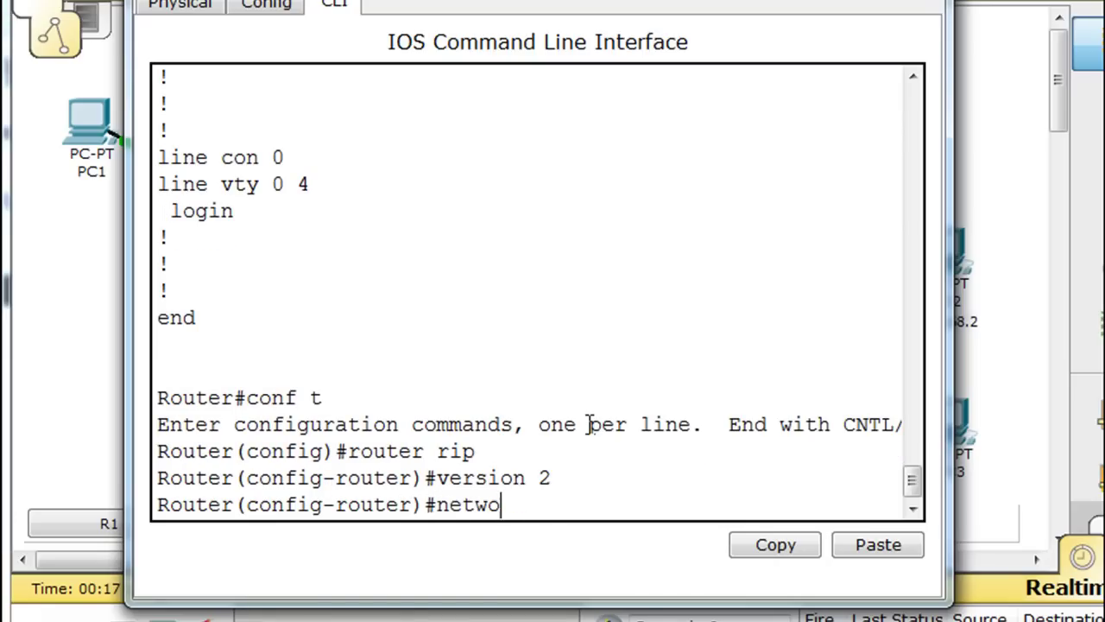
type("rk 209.165")
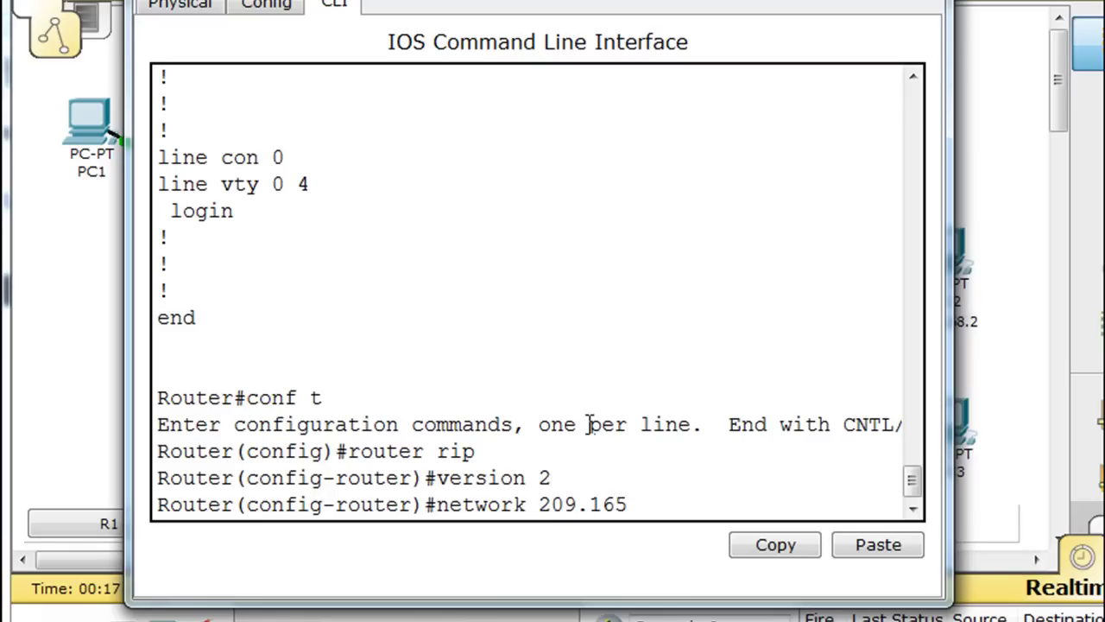
type(".201.0")
key("Return")
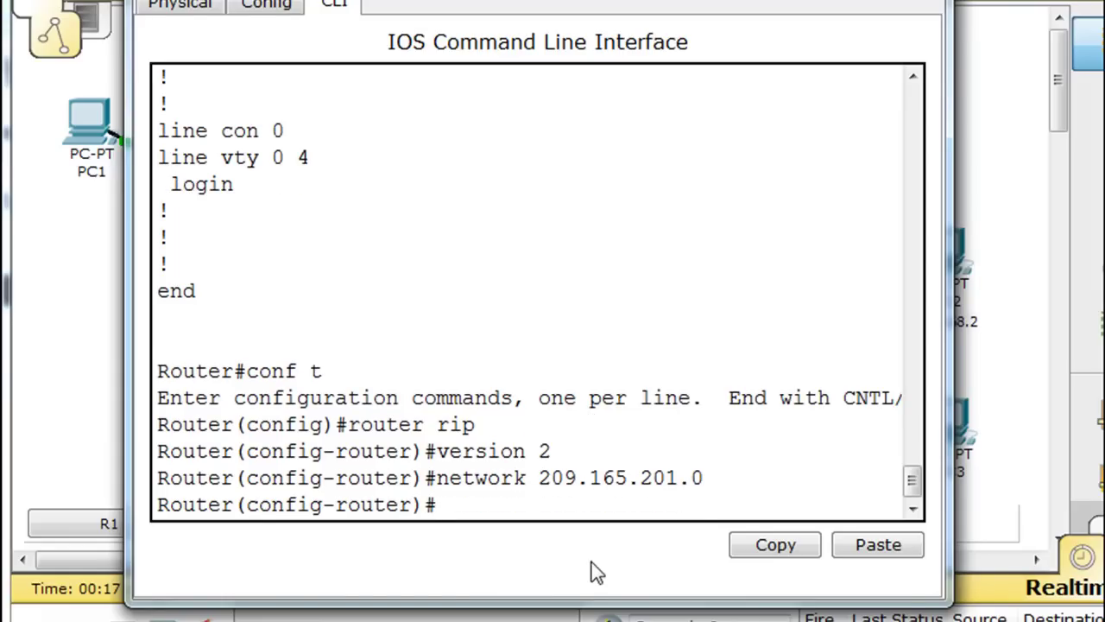
type("exit")
key("Return")
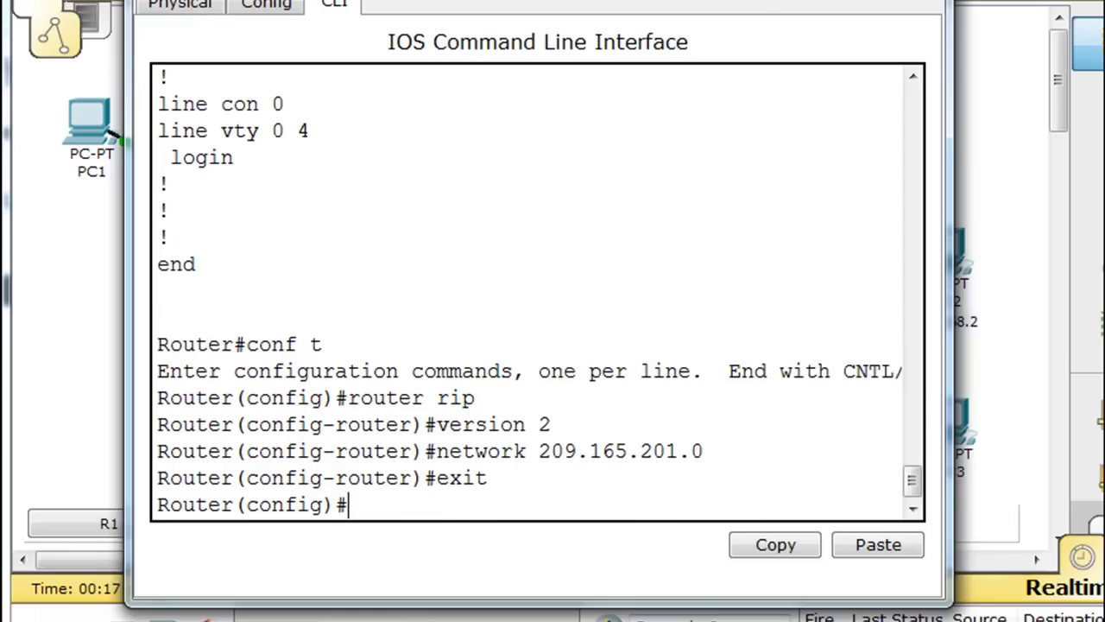
key("alt+F4")
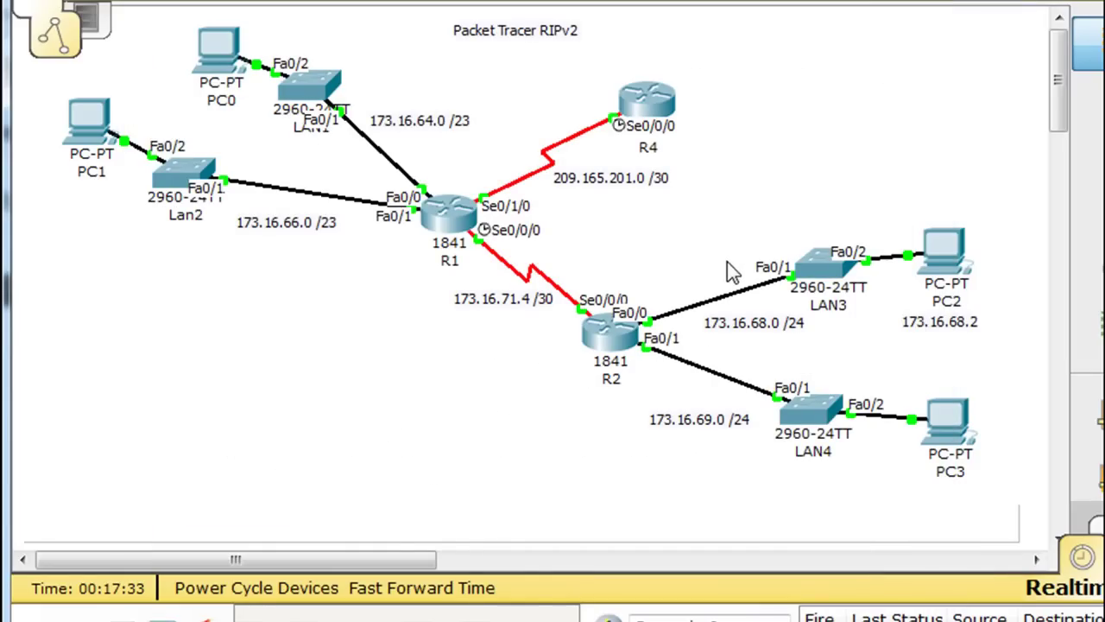
Reopen R4's command line, examine the learned RIP routes with show ip route, and close R4's window
left_click(643, 95)
left_click_drag(575, 101, 724, 2)
key("Up")
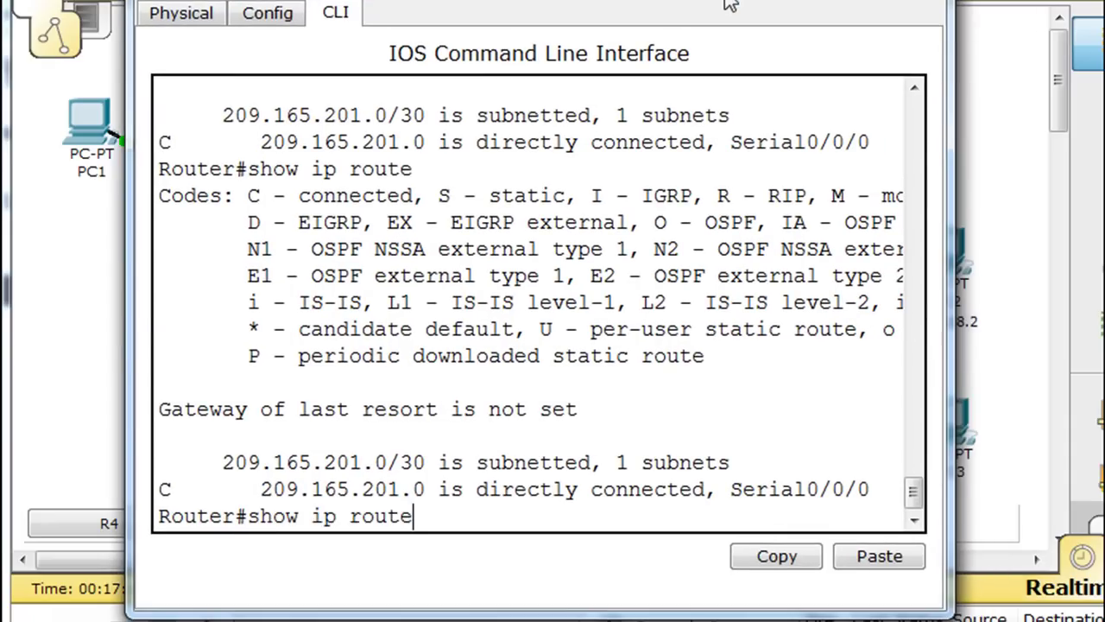
key("Return")
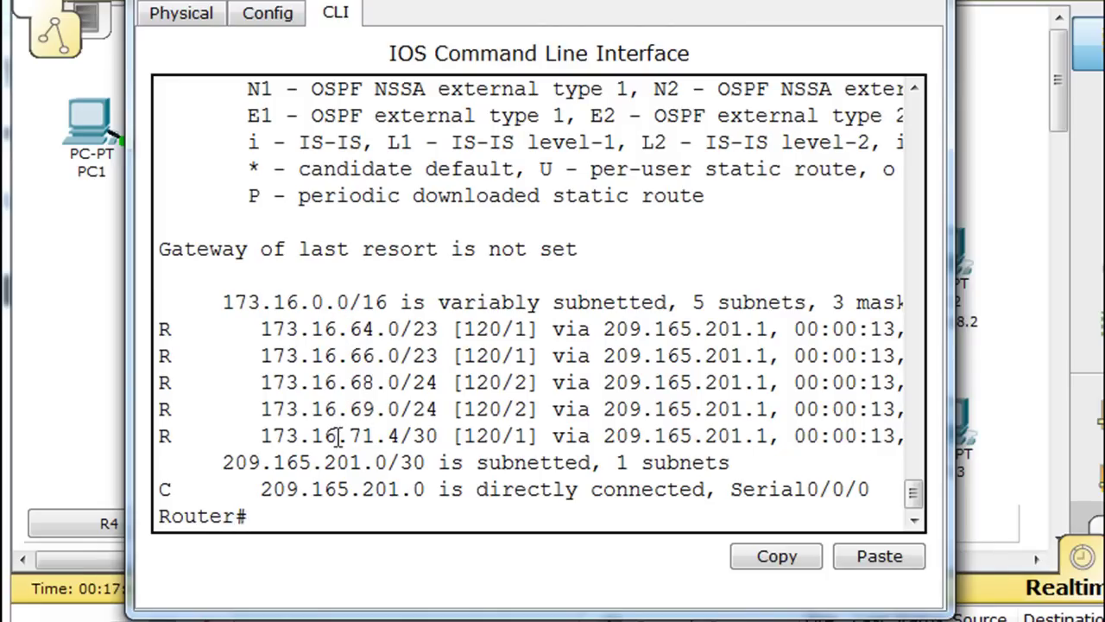
left_click_drag(349, 437, 368, 436)
left_click(933, 0)
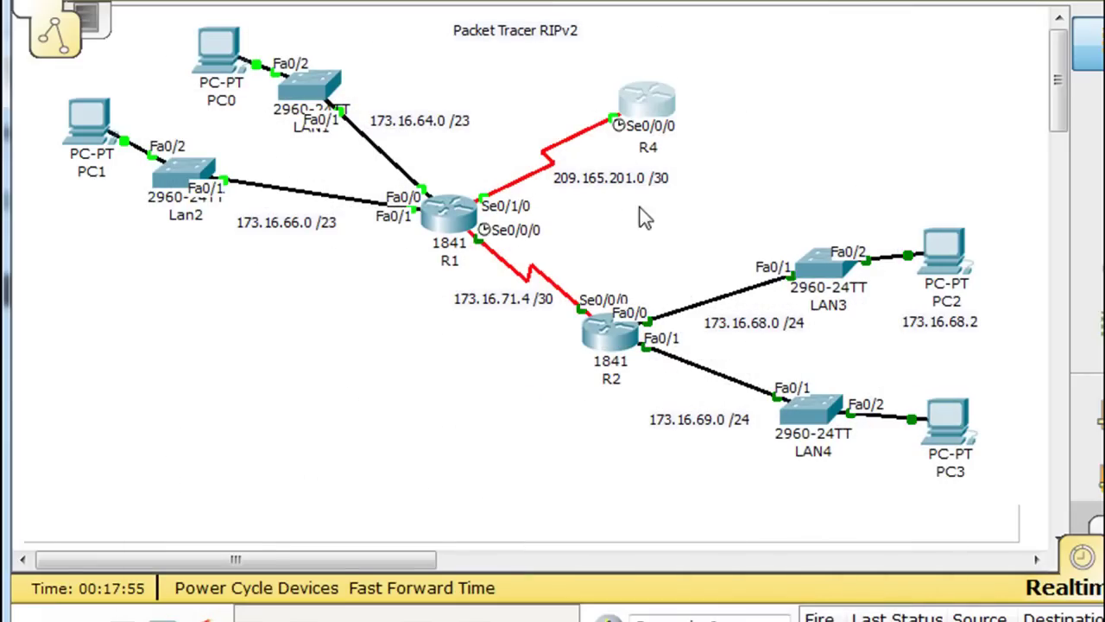